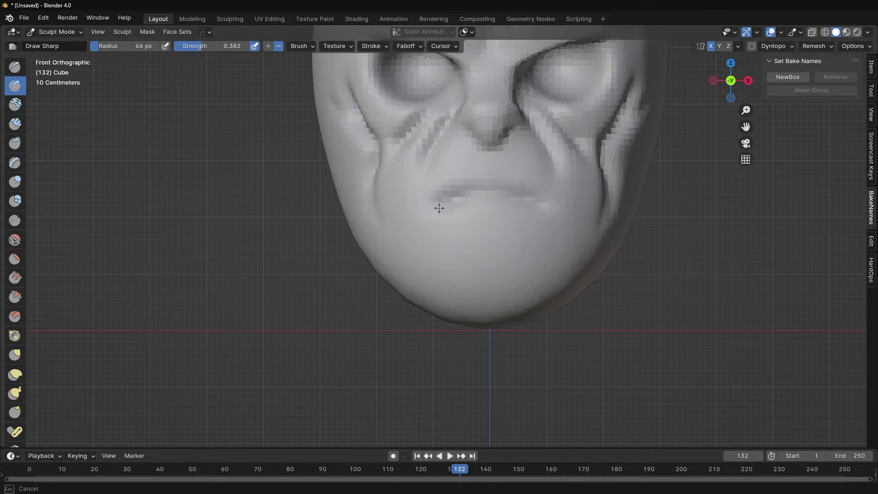
- Widen the brush to 105 px and pinch the upper lip line sharper with Pinch/Magnify
middle_click_drag(417, 207, 454, 226)
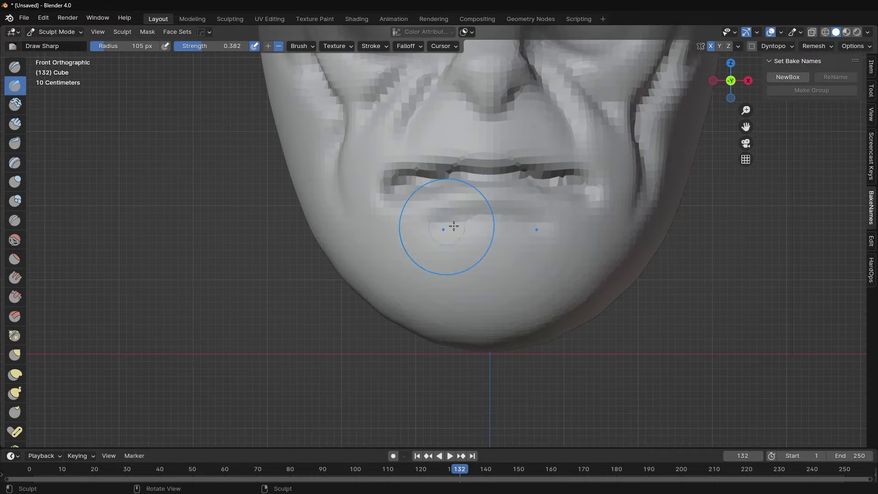
scroll(422, 238, "down", 3)
key("g")
middle_click_drag(533, 183, 467, 206)
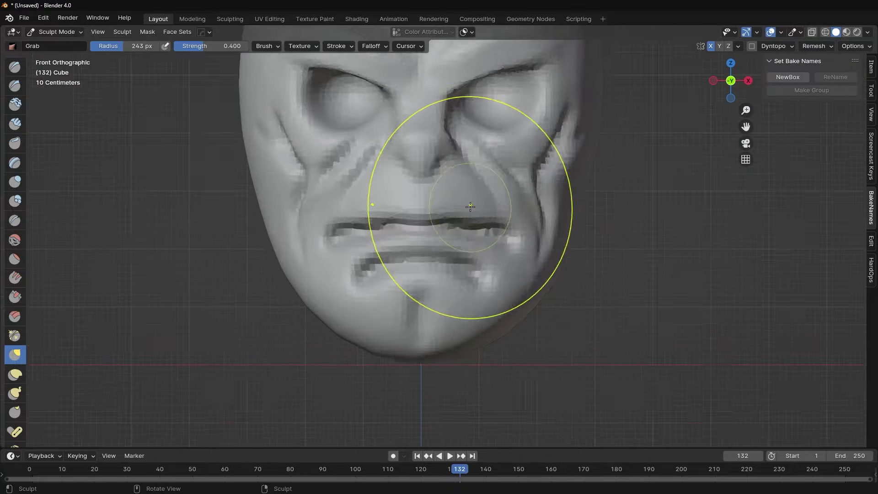
key("shift+space")
left_click(453, 198)
scroll(443, 188, "up", 2)
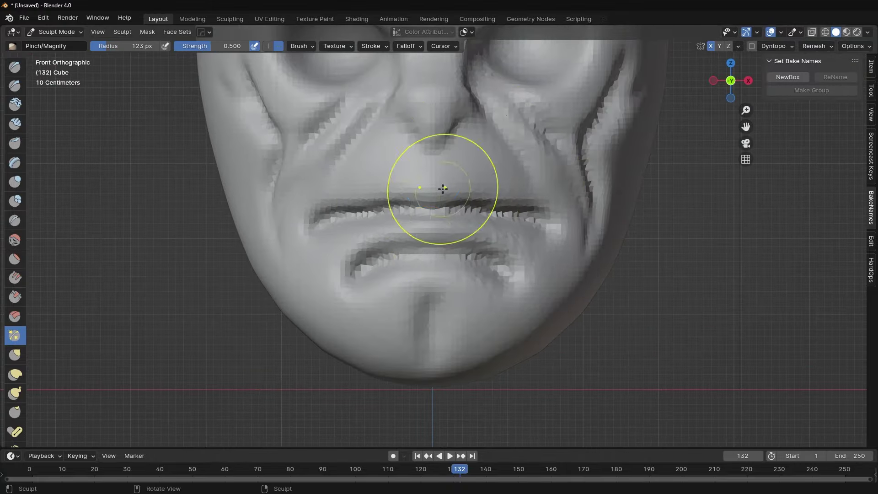
middle_click_drag(436, 169, 375, 158)
- Reshape the nostril and pull the eye socket area into shape with the Grab brush
key("g")
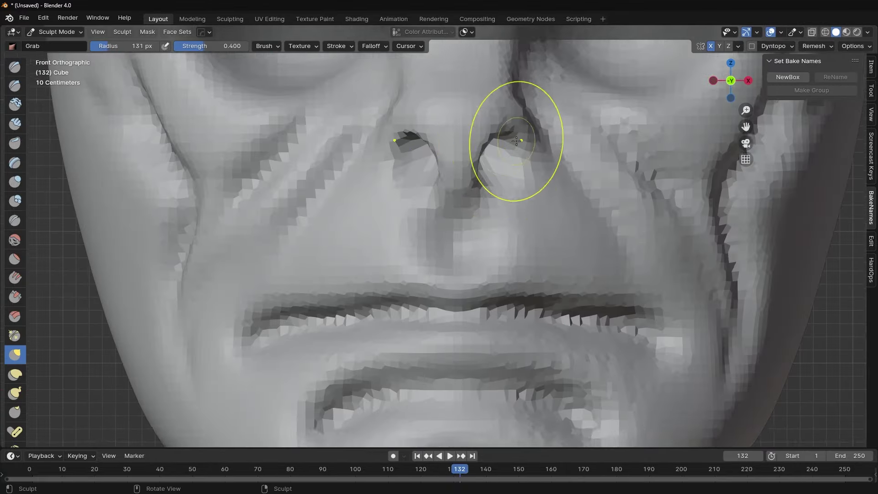
scroll(510, 182, "up", 1)
scroll(510, 181, "down", 2)
key("f")
middle_click_drag(594, 201, 509, 202)
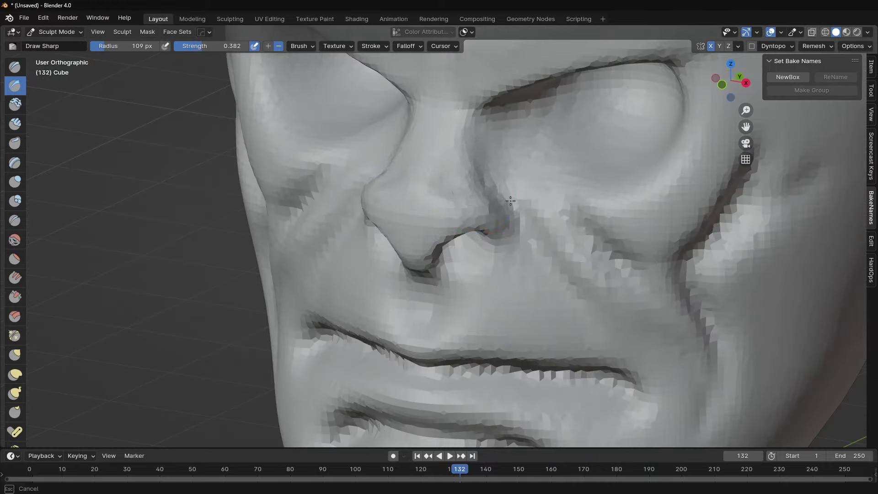
scroll(387, 199, "up", 2)
middle_click_drag(421, 138, 476, 146)
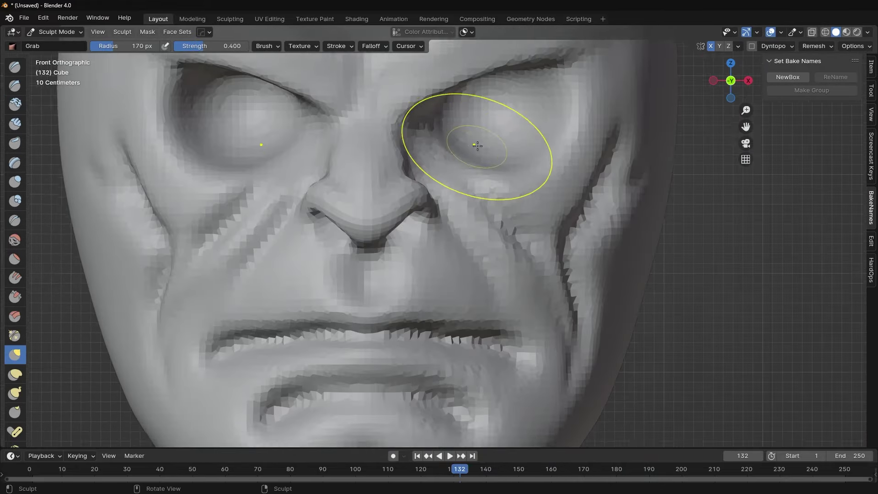
scroll(514, 183, "down", 2)
- Inspect the face at an angle, then make the Mask brush active in front view
key("shift+x")
mouse_move(514, 182)
middle_mouse_down()
mouse_move(498, 200)
mouse_move(498, 170)
middle_mouse_up()
scroll(498, 183, "up", 2)
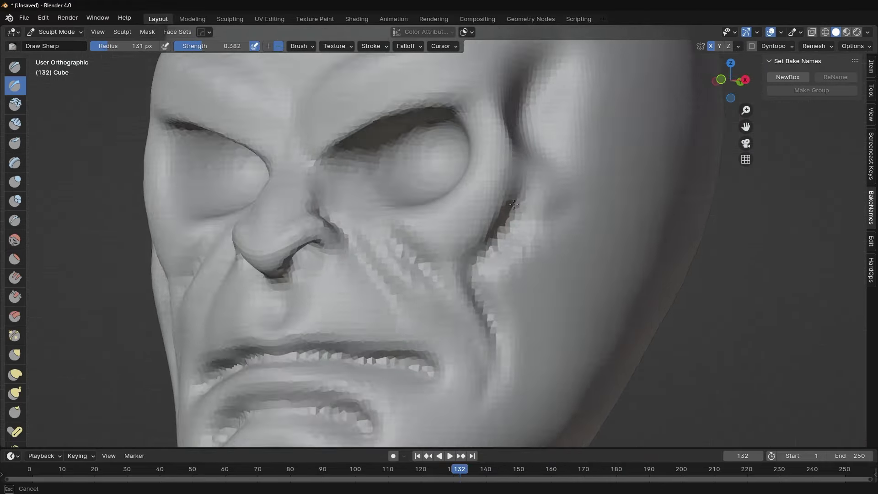
scroll(485, 202, "up", 2)
key("m")
key("KP_1")
scroll(500, 186, "down", 5, "ctrl")
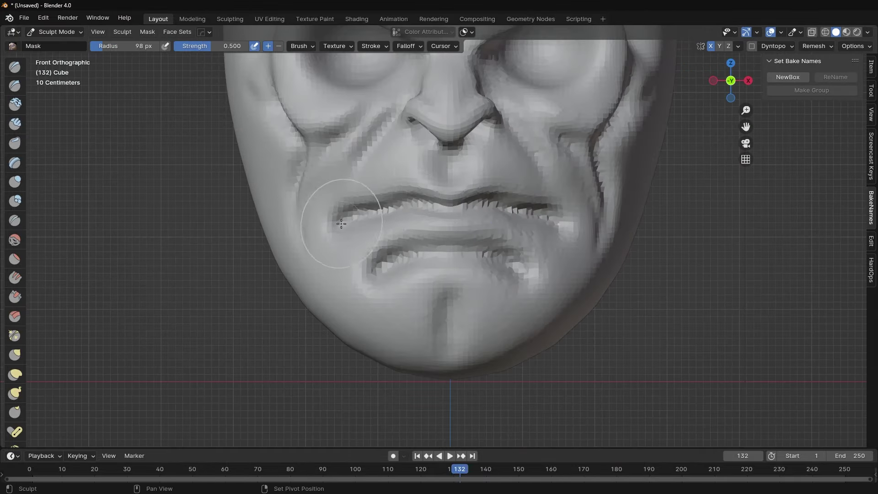
- Paint a mask over the upper lip and invert it to protect the upper face
left_click_drag(461, 202, 441, 182)
key("ctrl+i")
key("g")
mouse_move(441, 182)
middle_mouse_down()
mouse_move(415, 219)
mouse_move(328, 187)
mouse_move(372, 215)
middle_mouse_up()
key("KP_1")
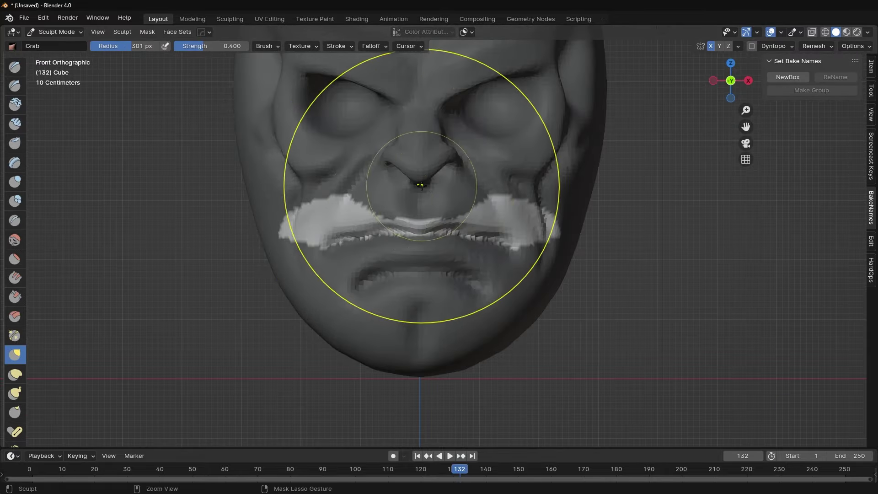
key("ctrl+i")
- Pull the lower lip forward into an underbite and build it up with clay
middle_click_drag(450, 199, 487, 235)
key("KP_1")
scroll(444, 215, "up", 2)
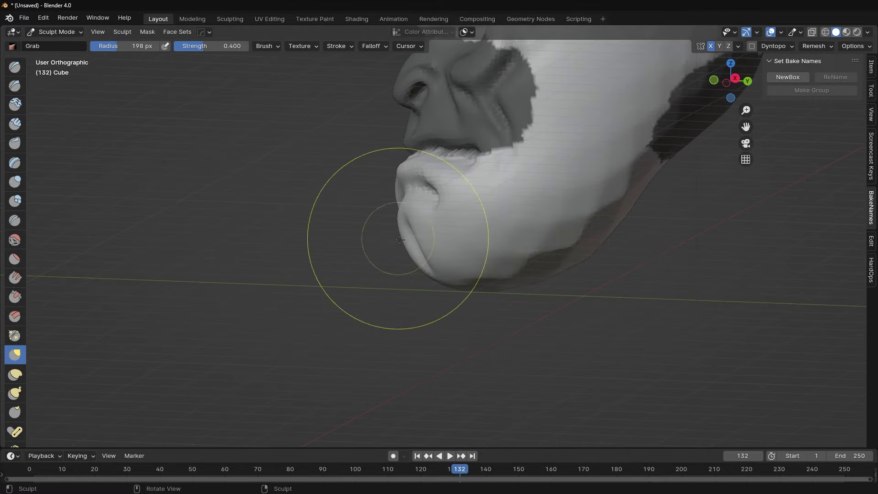
key("KP_1")
key("f")
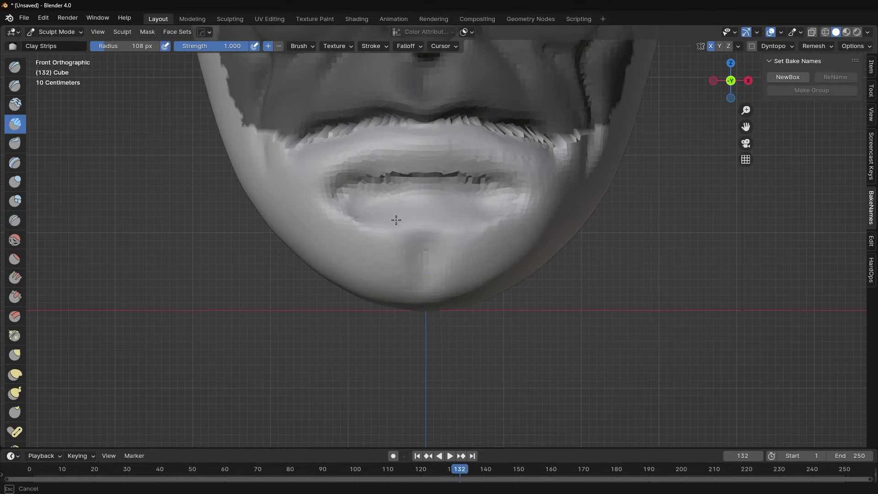
middle_click_drag(470, 235, 470, 196, "shift")
scroll(457, 206, "down", 3)
scroll(400, 183, "up", 2)
- Clear the mask from the face and return to Object Mode
key("alt+a")
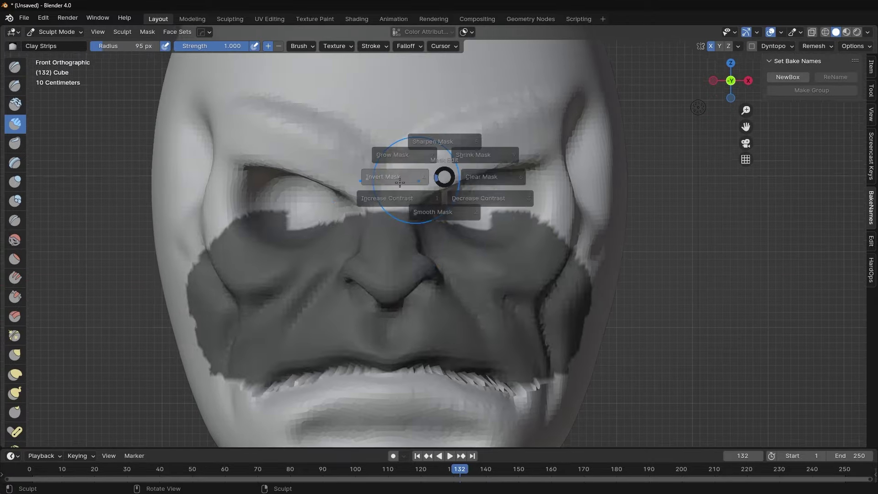
key("alt+m")
key("g")
scroll(451, 206, "up", 1)
scroll(479, 186, "up", 2)
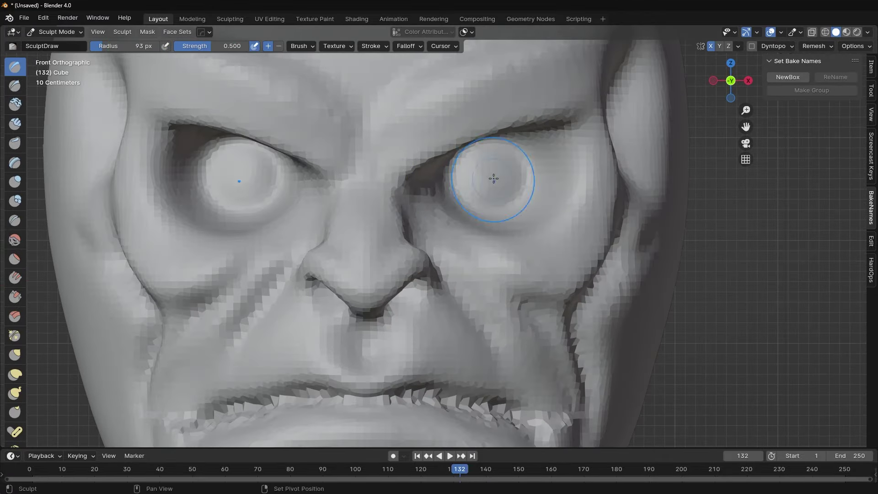
scroll(511, 192, "down", 4)
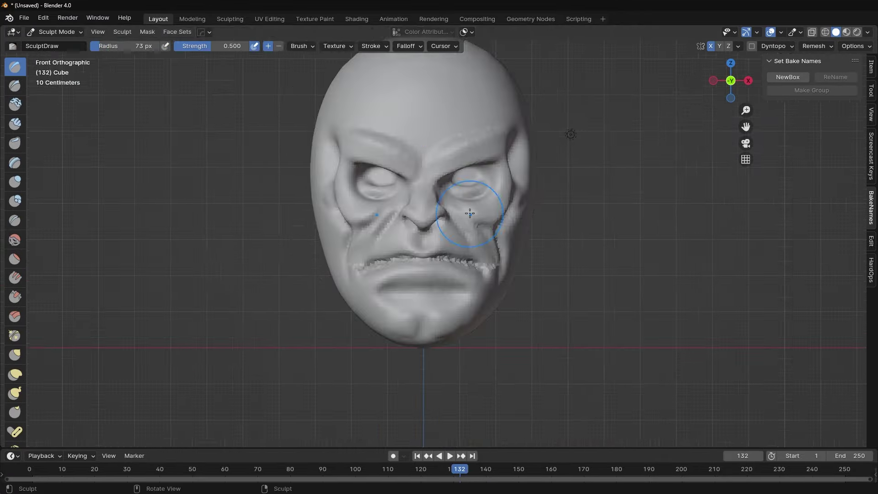
key("ctrl+Tab")
key("shift+a")
- Add a UV sphere eyeball, then rotate and place it in the eye socket
left_click(344, 295)
key("KP_3")
key("g")
key("r")
left_click(429, 97)
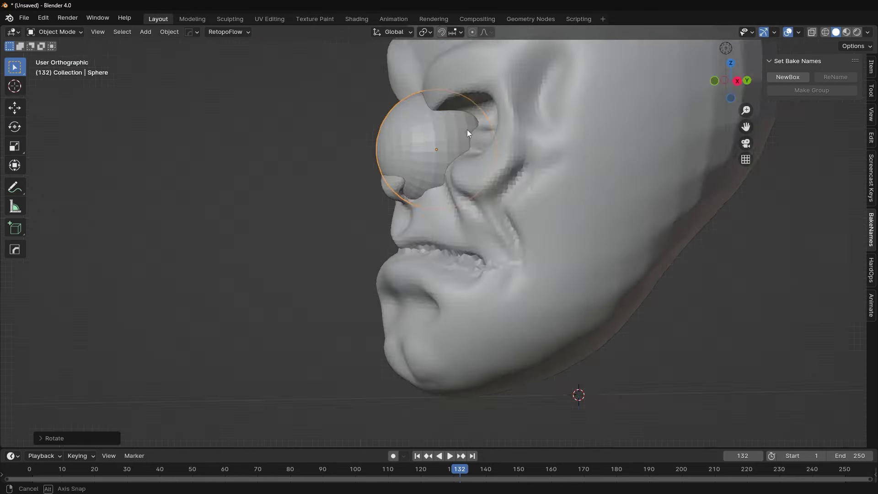
key("g")
key("KP_1")
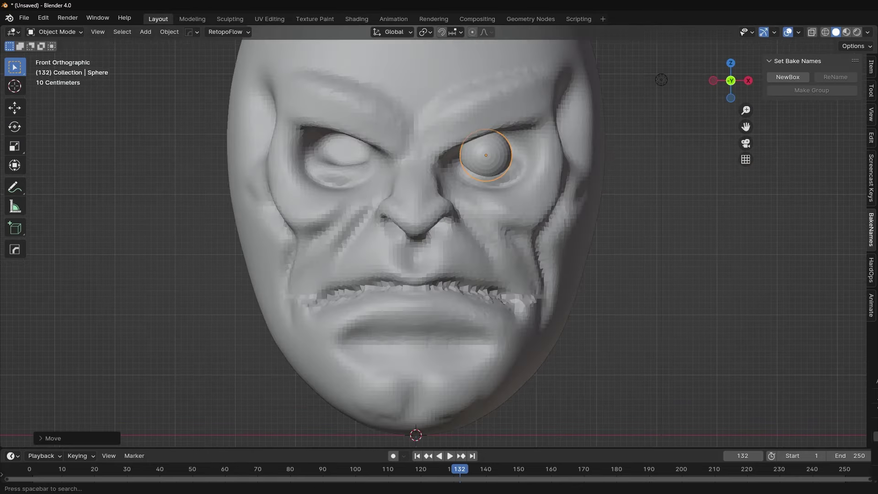
left_click(511, 261)
- Shade the eyeball smooth and mirror it into the other socket
right_click(501, 175)
left_click(500, 176)
left_click(458, 274)
key("ctrl+Tab")
- Sculpt the lower lids and the lid over the eyeballs
middle_click_drag(457, 274, 476, 247)
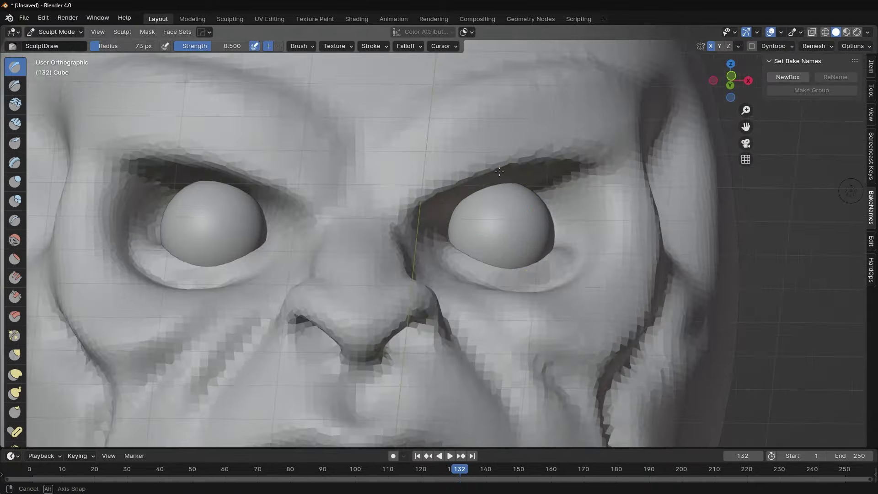
middle_click_drag(556, 239, 475, 221)
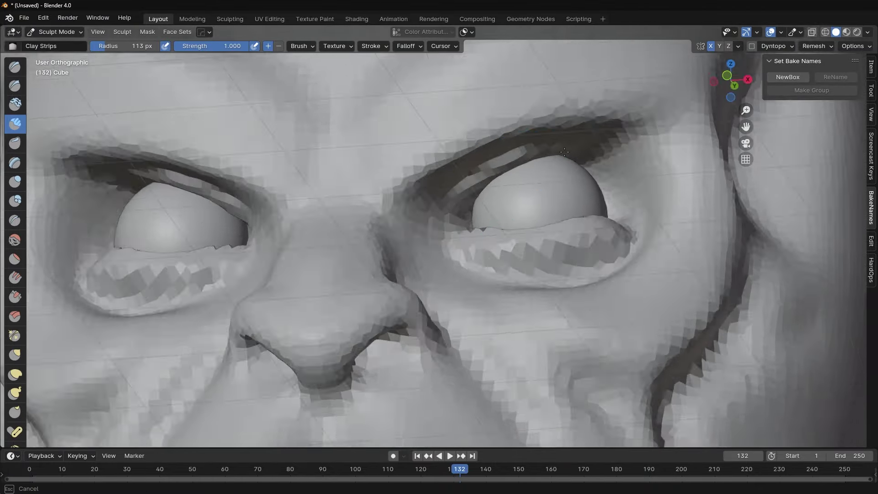
middle_click_drag(588, 199, 572, 211)
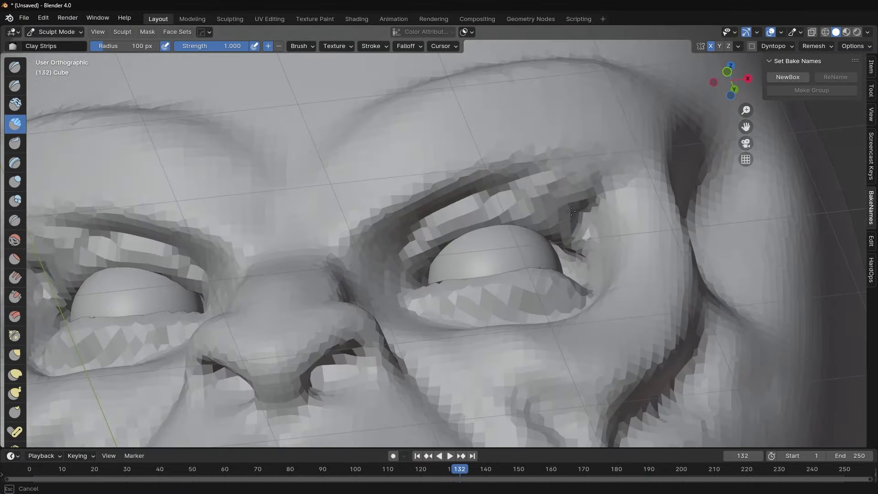
middle_click_drag(568, 179, 540, 205)
scroll(525, 219, "up", 3)
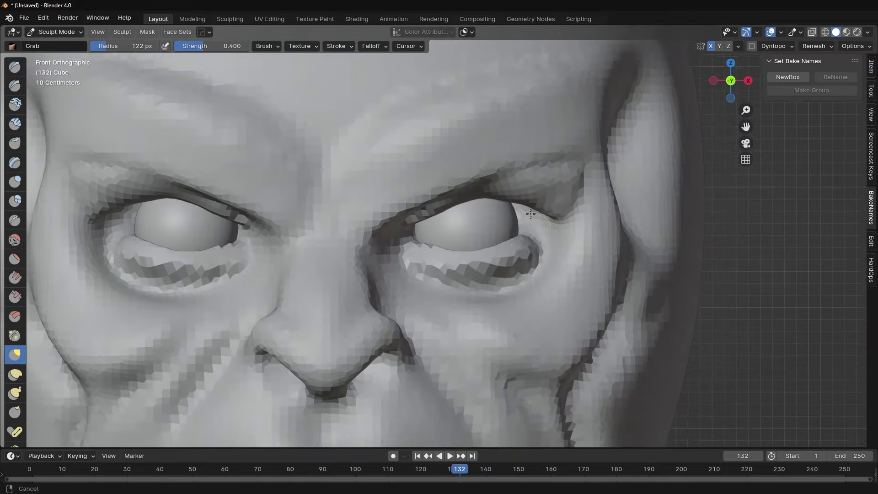
scroll(515, 235, "up", 2)
scroll(531, 228, "down", 3)
key("g")
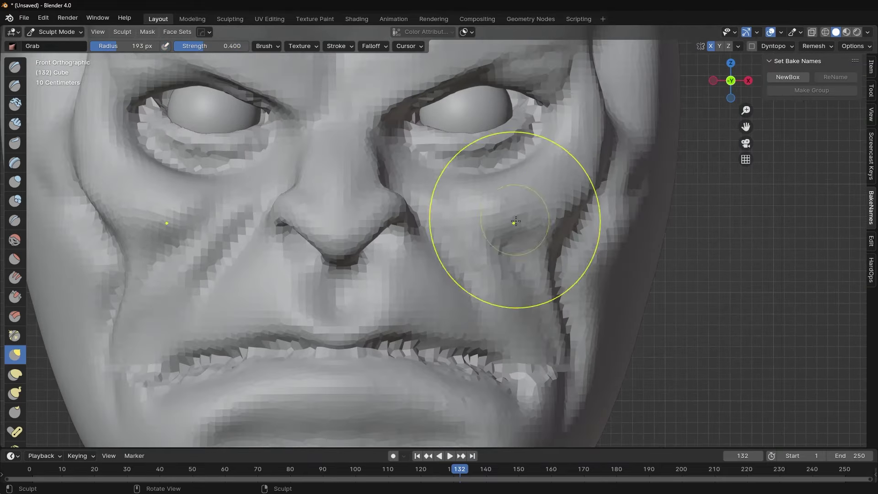
left_click(868, 31)
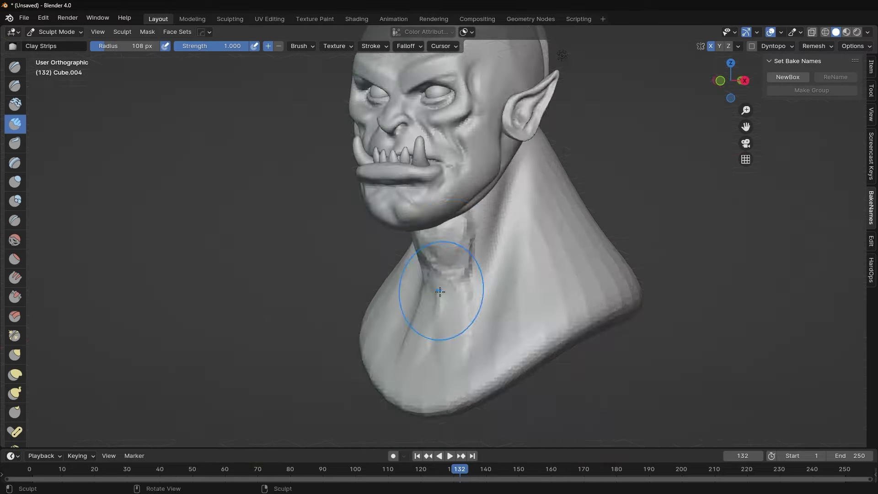
- Orbit around the orc bust to check its side profile
middle_click_drag(440, 291, 482, 191)
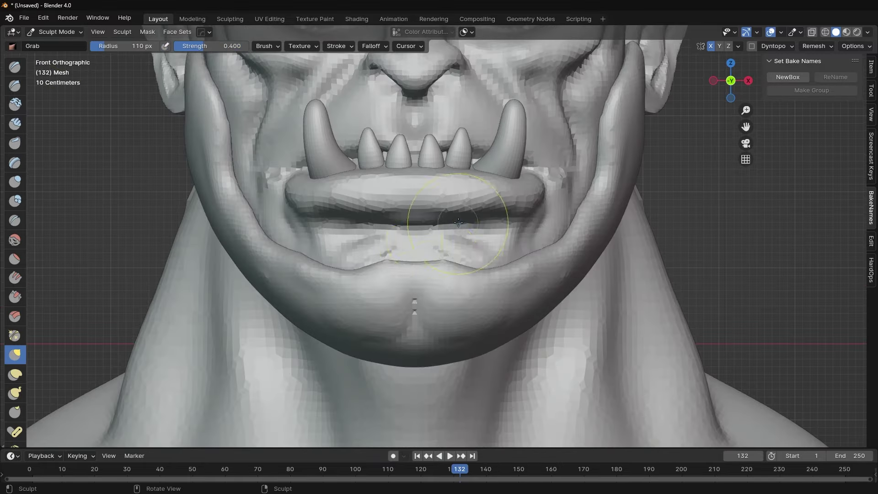
- Orbit to view the orc's jaw and beard from the side
mouse_move(519, 194)
middle_mouse_down()
mouse_move(314, 249)
mouse_move(466, 231)
middle_mouse_up()
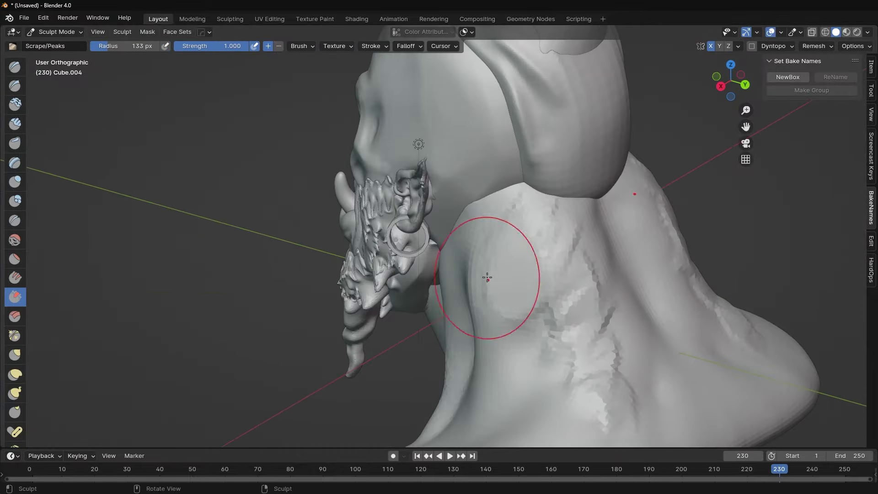
- Pull the neck surface down and outward with the Grab brush
middle_click_drag(487, 277, 484, 264)
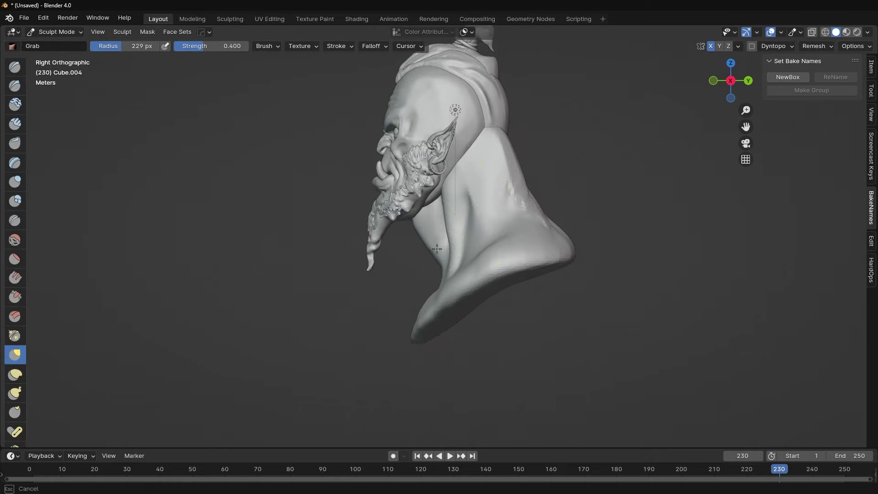
left_click_drag(422, 241, 441, 272)
middle_click_drag(445, 286, 509, 181, "alt")
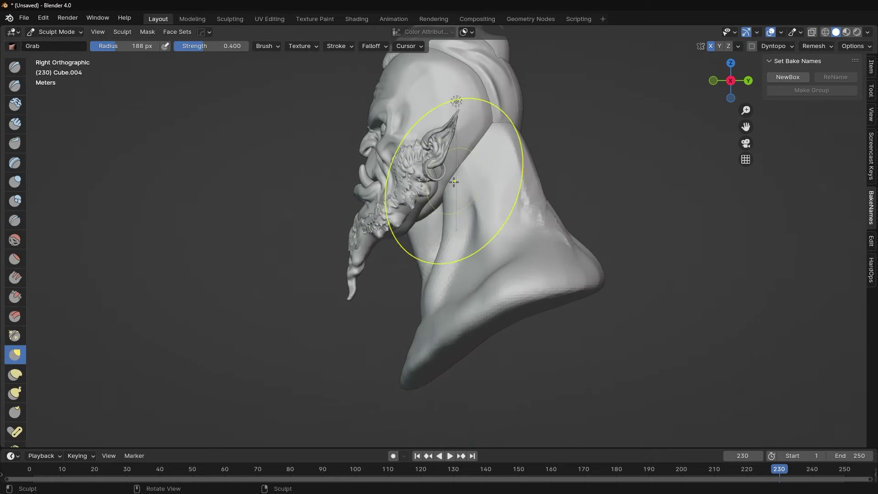
- Isolate the head in local view and stretch the back of the skull outward
key("KP_Divide")
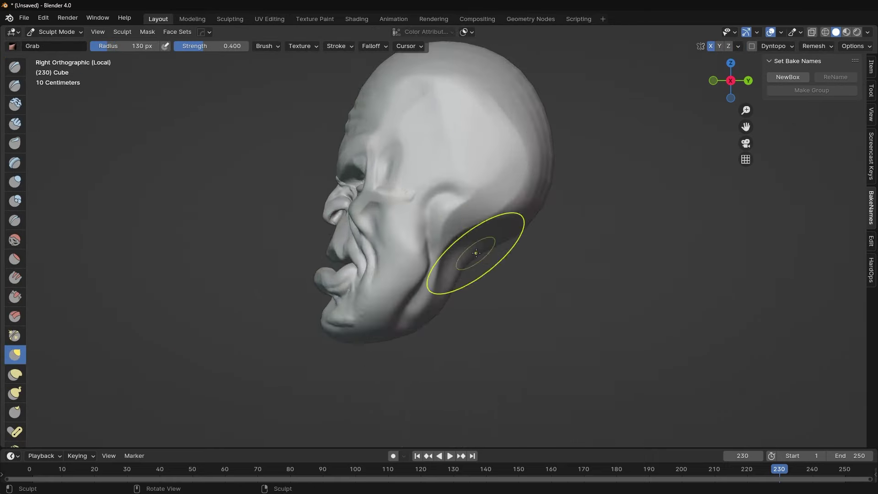
middle_click_drag(421, 256, 431, 236, "alt")
key("g")
key("Home")
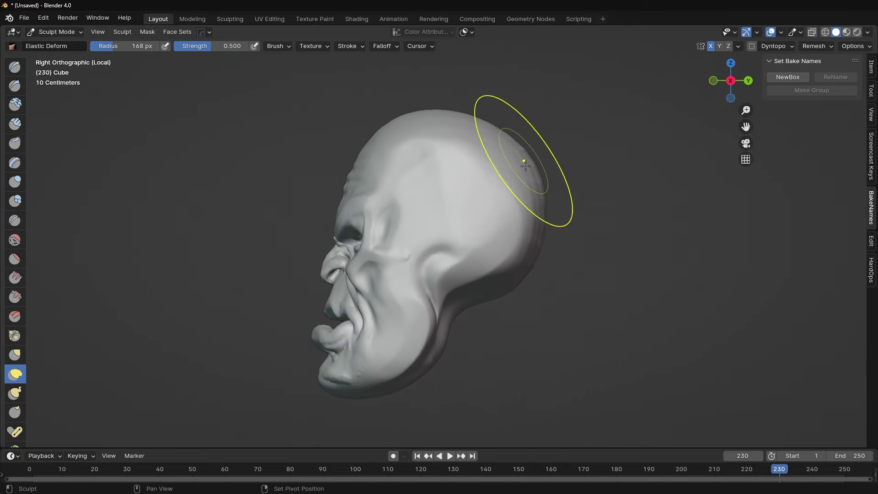
left_click_drag(391, 281, 428, 221)
key("shift+t")
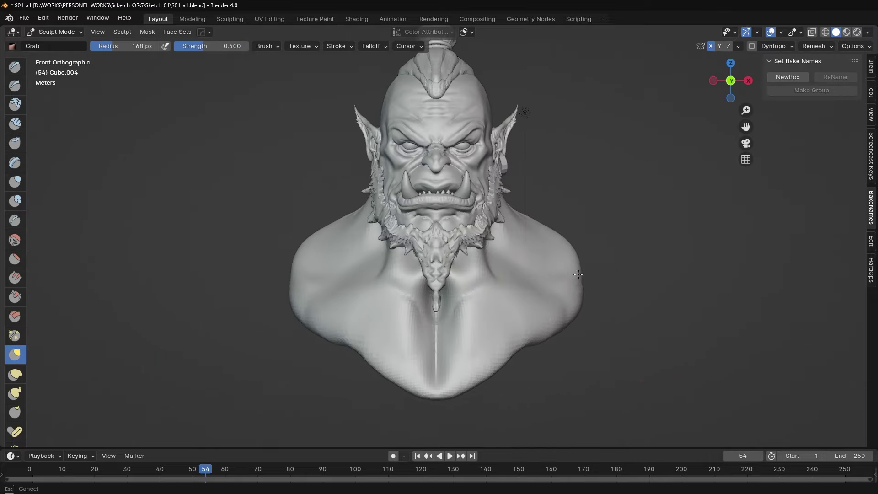
- Sculpt creases and folds into the neck, checking it from below, the side and the front
mouse_move(578, 274)
middle_mouse_down()
mouse_move(486, 278)
mouse_move(392, 343)
mouse_move(480, 233)
mouse_move(466, 269)
mouse_move(402, 277)
mouse_move(473, 228)
mouse_move(412, 241)
mouse_move(424, 291)
middle_mouse_up()
key("c")
key("shift+c")
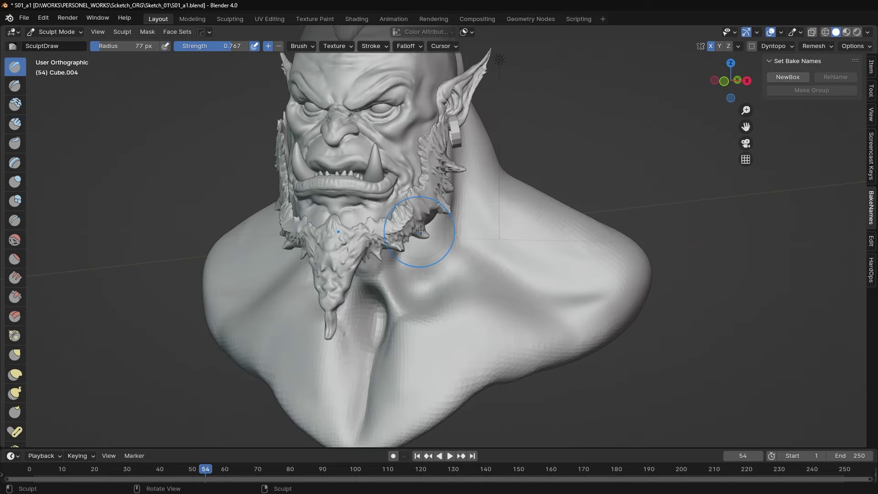
mouse_move(421, 230)
middle_mouse_down()
mouse_move(404, 253)
mouse_move(398, 334)
mouse_move(411, 303)
middle_mouse_up()
key("g")
key("KP_3")
scroll(368, 234, "up", 3)
key("x")
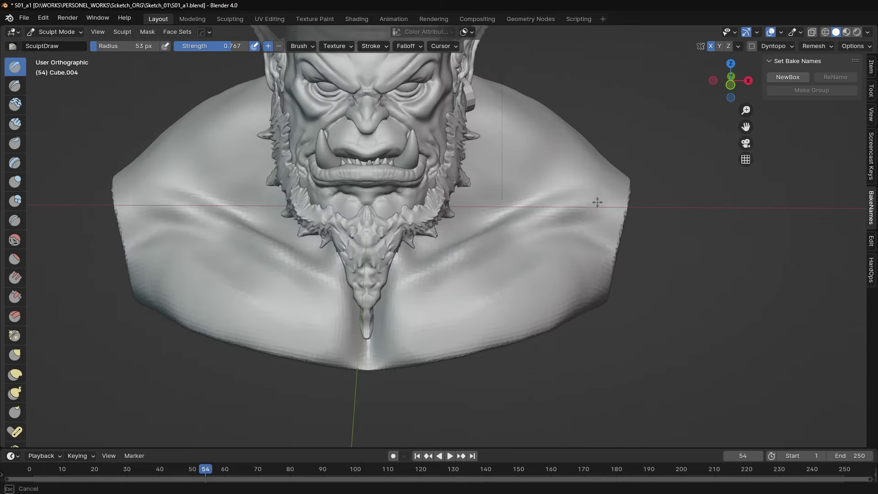
key("KP_1")
key("g")
key("shift+c")
- Isolate the neck piece in local view and pull the jaw and neck edge into shape
middle_click_drag(528, 284, 446, 262)
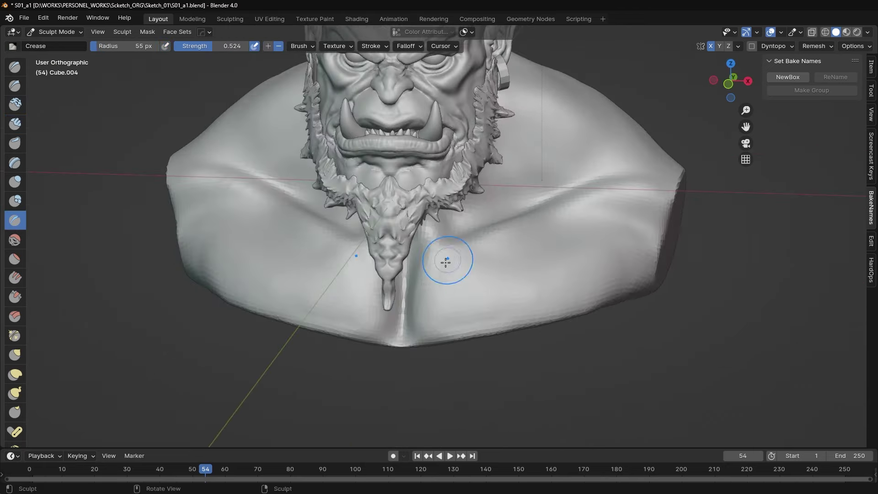
middle_click_drag(513, 251, 607, 282)
mouse_move(575, 229)
middle_mouse_down()
mouse_move(533, 282)
mouse_move(515, 219)
mouse_move(368, 210)
mouse_move(451, 205)
mouse_move(484, 190)
mouse_move(428, 205)
middle_mouse_up()
key("c")
key("g")
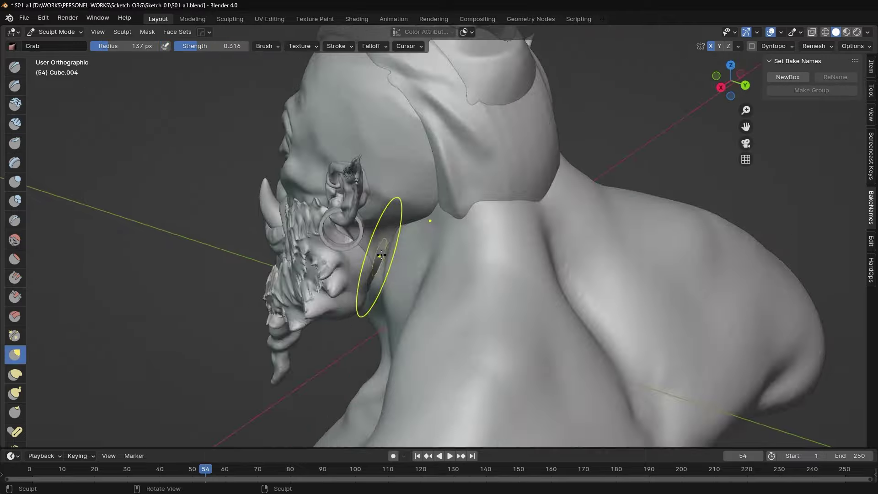
key("KP_Divide")
middle_click_drag(379, 265, 450, 181)
key("KP_Divide")
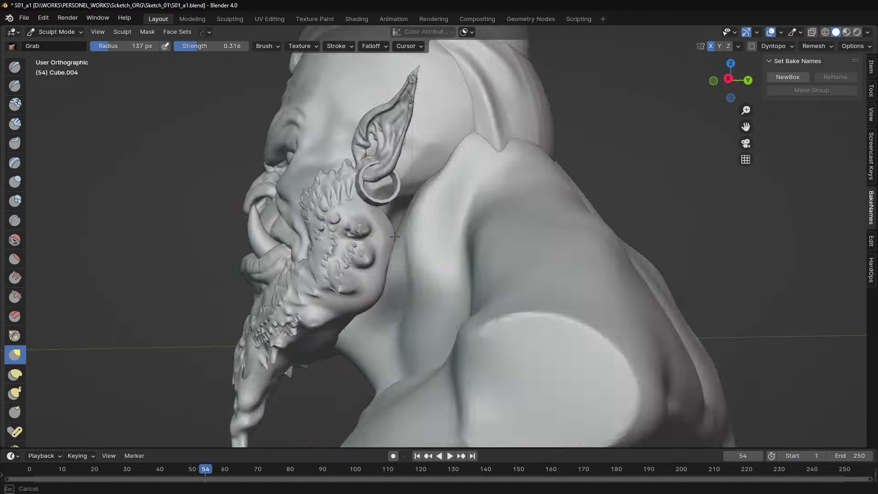
key("shift+t")
mouse_move(482, 243)
middle_mouse_down()
mouse_move(421, 192)
mouse_move(422, 245)
mouse_move(496, 206)
mouse_move(457, 197)
middle_mouse_up()
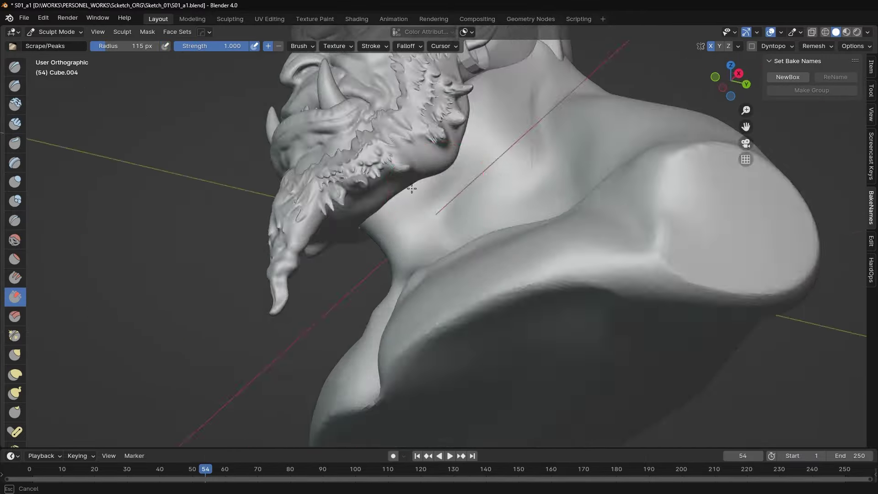
- Save the file as S01_a2.blend
key("KP_1")
scroll(448, 183, "up", 3)
scroll(405, 148, "up", 4)
key("ctrl+alt+s")
scroll(405, 148, "down", 4)
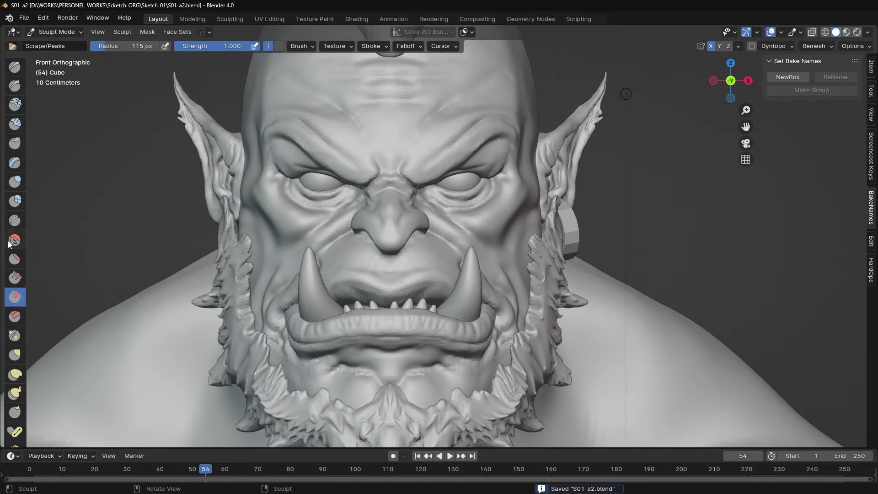
left_click(12, 240)
- Paint the orc's face and head light blue
scroll(379, 105, "up", 2)
right_click(379, 106)
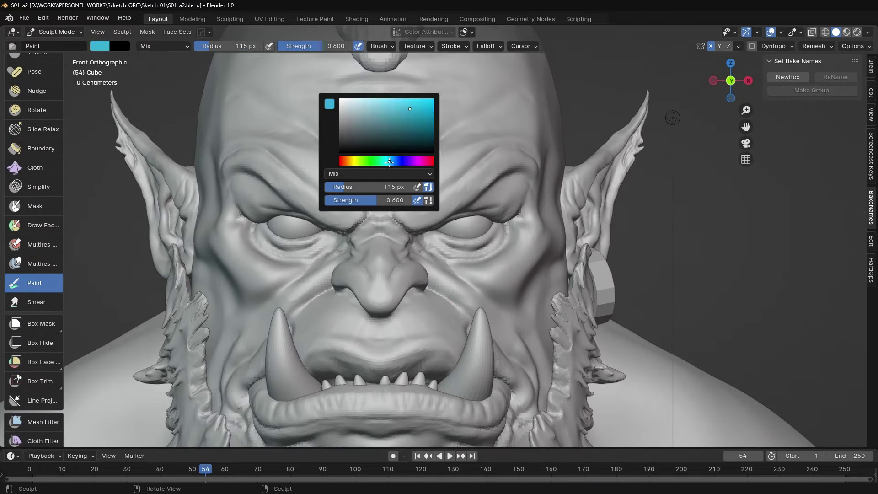
scroll(390, 161, "down", 2)
left_click_drag(320, 96, 548, 96)
left_click_drag(321, 138, 503, 297)
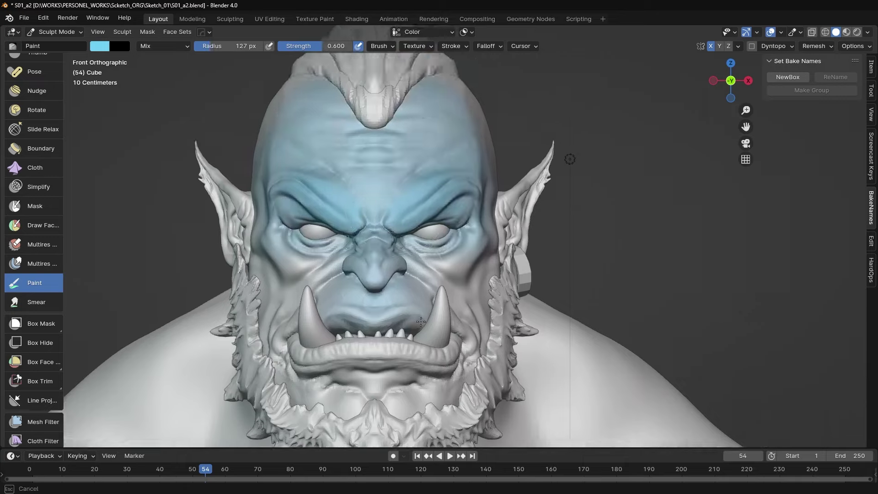
mouse_move(458, 183)
middle_mouse_down()
mouse_move(478, 83)
mouse_move(441, 136)
mouse_move(414, 218)
mouse_move(375, 192)
middle_mouse_up()
scroll(414, 219, "up", 2)
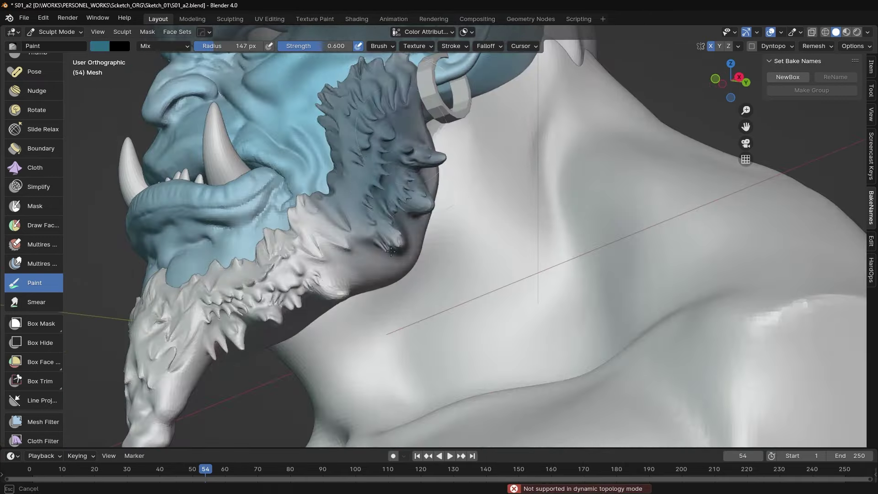
- Paint the beard a darker teal blue
left_click_drag(375, 192, 320, 229)
mouse_move(320, 229)
middle_mouse_down()
mouse_move(372, 186)
mouse_move(348, 199)
mouse_move(411, 183)
mouse_move(435, 196)
mouse_move(417, 211)
mouse_move(455, 196)
mouse_move(411, 192)
middle_mouse_up()
key("f")
left_click(417, 211)
- Create an inverted cavity mask in Mix mode with factor 0.500 and blur 2
left_click(147, 32)
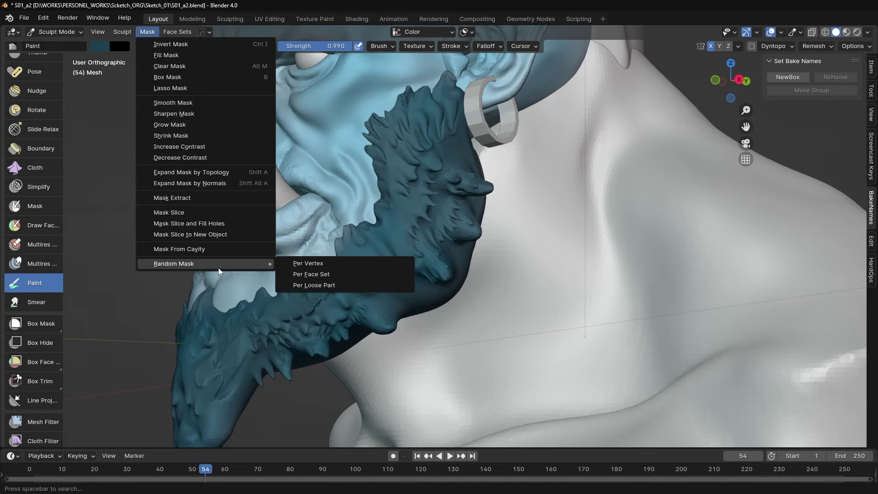
left_click(148, 32)
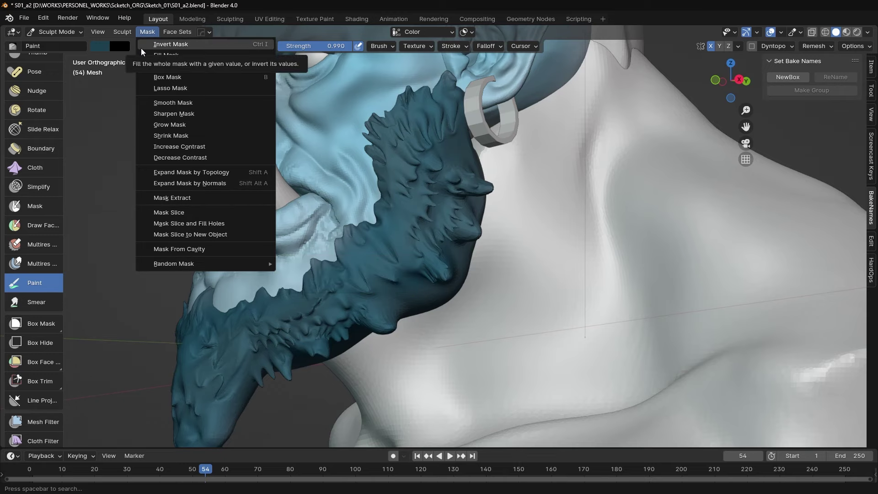
left_click(179, 249)
middle_click_drag(451, 112, 411, 138)
left_click(211, 364)
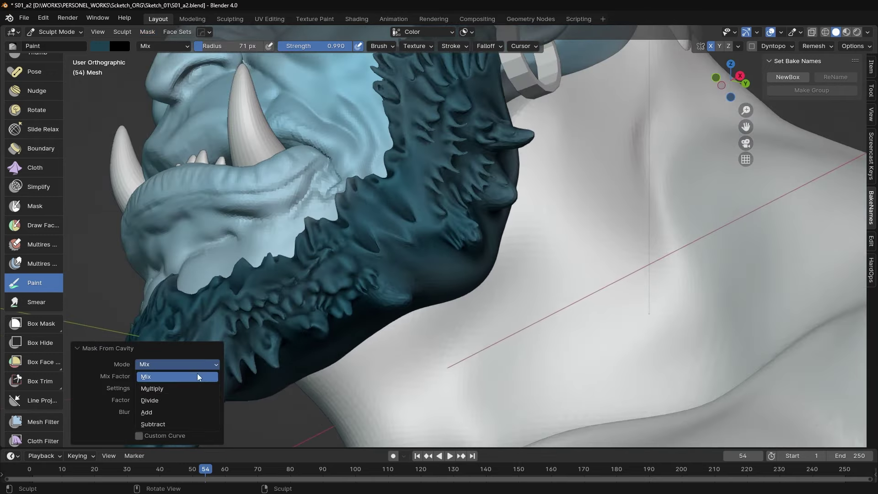
scroll(457, 228, "down", 4)
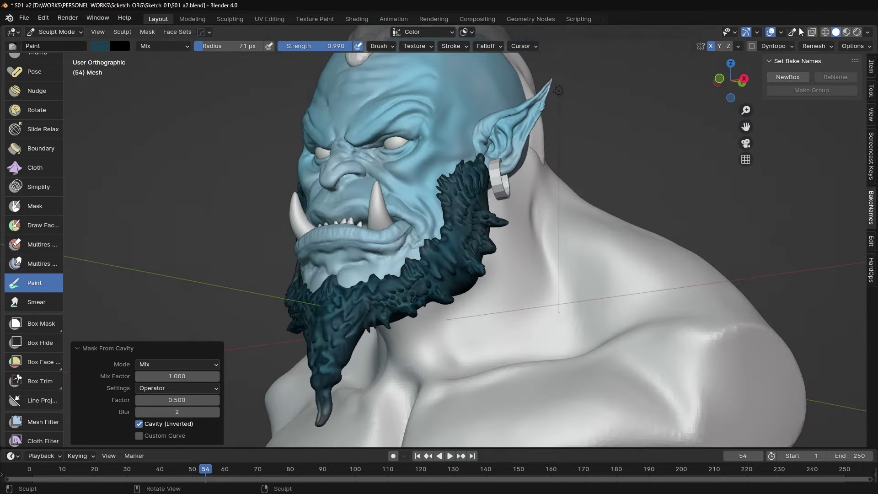
scroll(466, 247, "up", 4)
key("a")
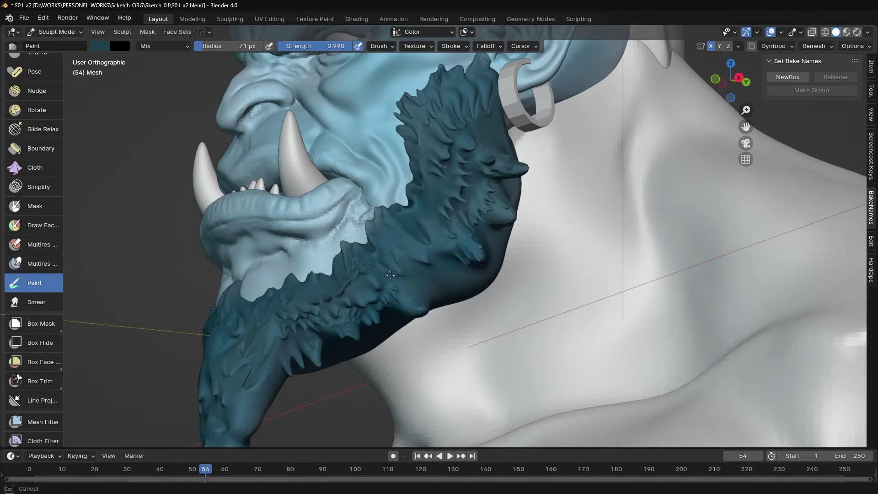
key("f")
left_click(499, 146)
- Paint a red blush inside the ear
mouse_move(390, 274)
middle_mouse_down()
mouse_move(422, 230)
mouse_move(500, 186)
mouse_move(440, 176)
mouse_move(452, 245)
mouse_move(447, 192)
mouse_move(592, 82)
mouse_move(464, 229)
mouse_move(466, 246)
middle_mouse_up()
scroll(417, 209, "down", 3)
scroll(500, 186, "up", 3)
key("a")
key("Escape")
scroll(521, 130, "up", 3)
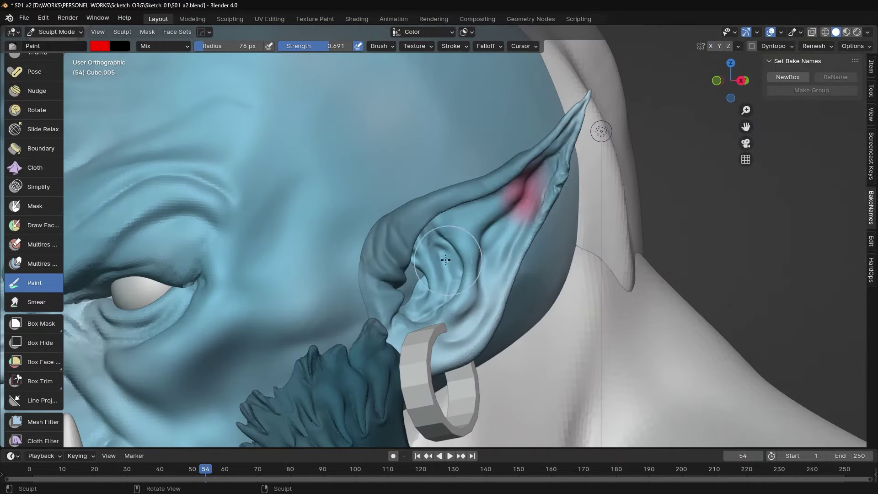
mouse_move(498, 234)
middle_mouse_down()
mouse_move(556, 161)
mouse_move(529, 118)
mouse_move(443, 231)
mouse_move(446, 212)
middle_mouse_up()
- Resize the brush and paint pink shading across the ear
key("s")
mouse_move(368, 187)
middle_mouse_down()
mouse_move(506, 167)
mouse_move(353, 274)
mouse_move(379, 196)
mouse_move(412, 211)
mouse_move(471, 151)
mouse_move(433, 250)
middle_mouse_up()
key("s")
key("f")
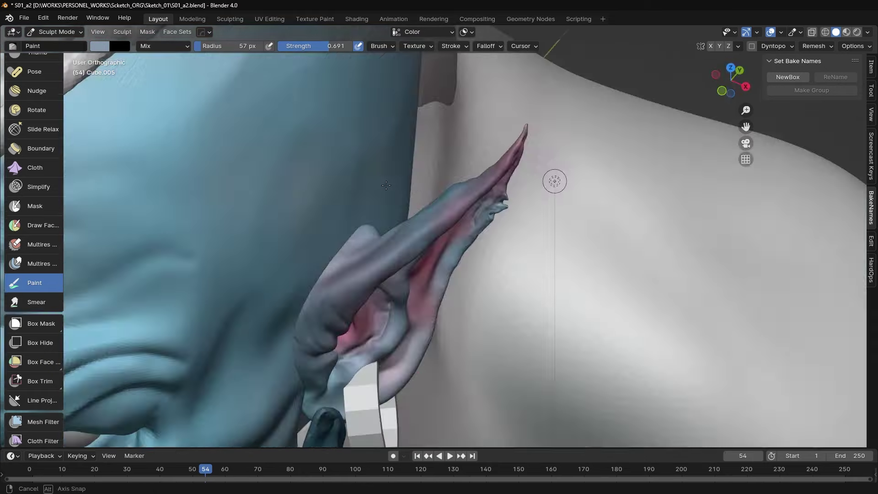
middle_click_drag(519, 111, 344, 277, "alt")
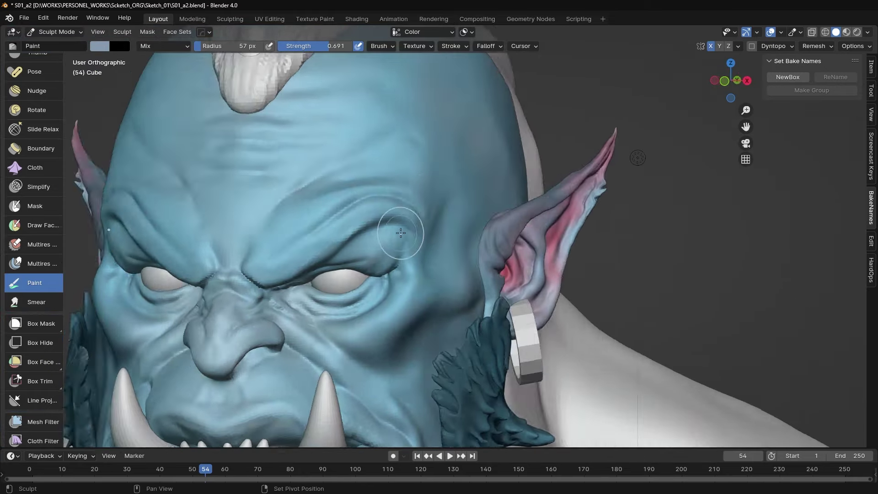
- From a front view, pick a pinkish red and tint the nose and cheeks
key("s")
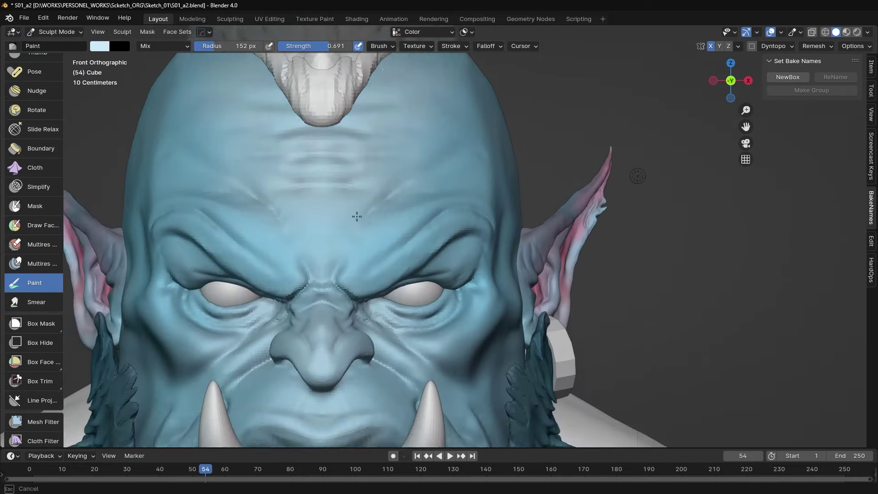
middle_click_drag(353, 212, 316, 77, "shift")
right_click(313, 189)
mouse_move(335, 213)
left_mouse_down()
mouse_move(384, 222)
mouse_move(206, 284)
left_mouse_up()
middle_click_drag(336, 137, 336, 168, "shift")
- Orbit to a low view of the nose and tusk and paint the lower lip lavender
mouse_move(348, 218)
middle_mouse_down()
mouse_move(441, 137)
mouse_move(397, 193)
mouse_move(371, 200)
middle_mouse_up()
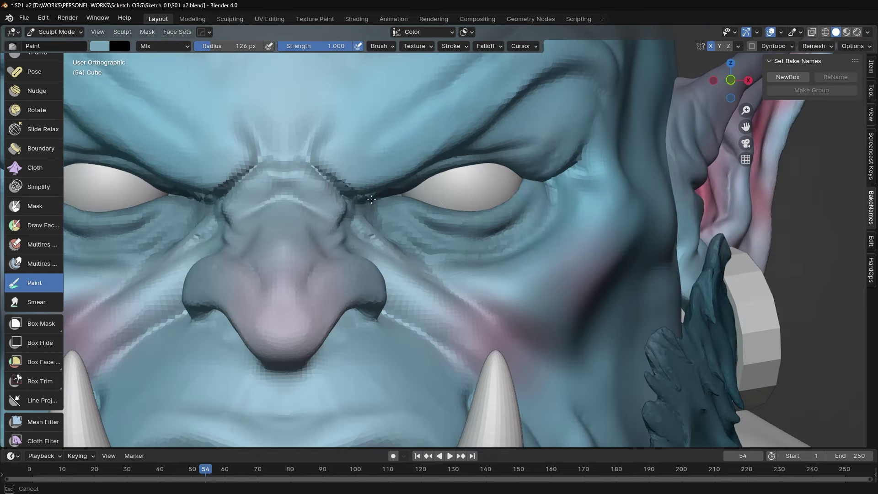
middle_click_drag(577, 153, 447, 157)
mouse_move(383, 166)
middle_mouse_down()
mouse_move(362, 232)
mouse_move(323, 219)
mouse_move(302, 226)
mouse_move(372, 187)
mouse_move(392, 294)
middle_mouse_up()
key("s")
mouse_move(294, 251)
middle_mouse_down()
mouse_move(479, 218)
mouse_move(357, 137)
middle_mouse_up()
- Orbit around to the back of the head and the hair bun, adjusting mask options
left_click(147, 31)
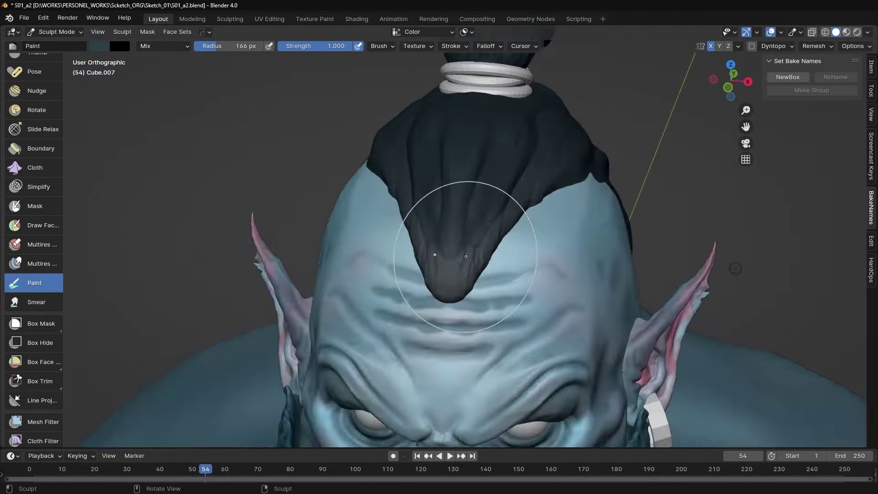
middle_click_drag(460, 334, 415, 154)
right_click(415, 154)
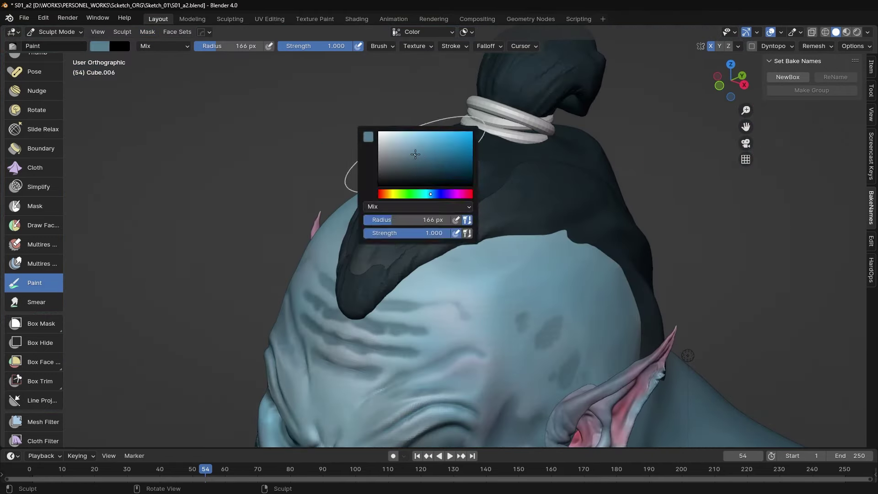
middle_click_drag(416, 239, 480, 169)
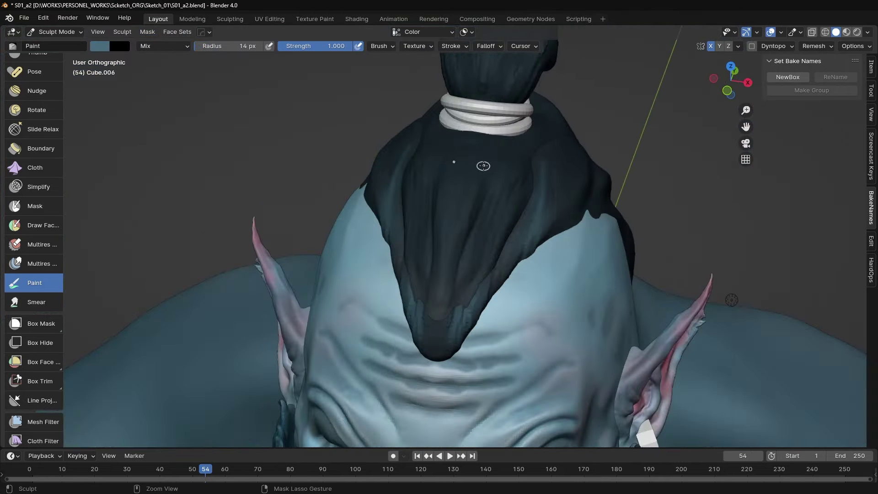
left_click(147, 31)
mouse_move(503, 197)
middle_mouse_down()
mouse_move(540, 210)
mouse_move(471, 189)
mouse_move(517, 124)
mouse_move(351, 283)
mouse_move(414, 128)
middle_mouse_up()
key("a")
- Paint the hair tuft at the back of the head dark slate blue
right_click(414, 128)
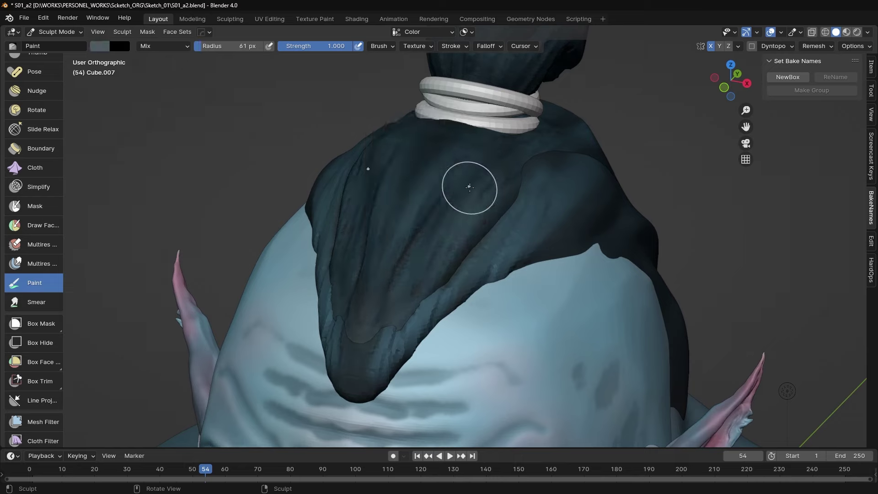
key("w")
mouse_move(469, 188)
middle_mouse_down()
mouse_move(373, 236)
mouse_move(451, 148)
mouse_move(400, 140)
mouse_move(419, 224)
middle_mouse_up()
right_click(399, 141)
mouse_move(518, 158)
middle_mouse_down()
mouse_move(548, 187)
mouse_move(389, 247)
middle_mouse_up()
scroll(549, 186, "up", 5)
scroll(351, 291, "down", 5)
mouse_move(350, 290)
middle_mouse_down()
mouse_move(491, 162)
mouse_move(436, 179)
middle_mouse_up()
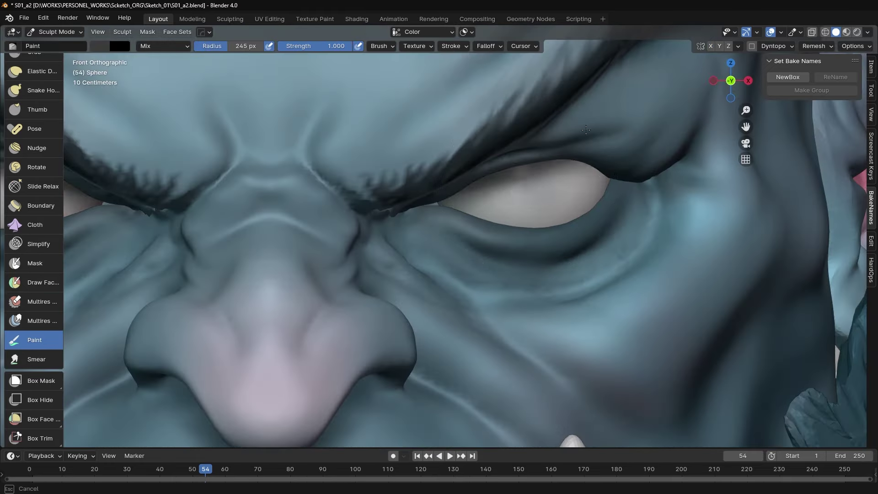
- Zoom in on the eye and paint the pupil, trying red then black
key("ctrl+Tab")
key("ctrl+2")
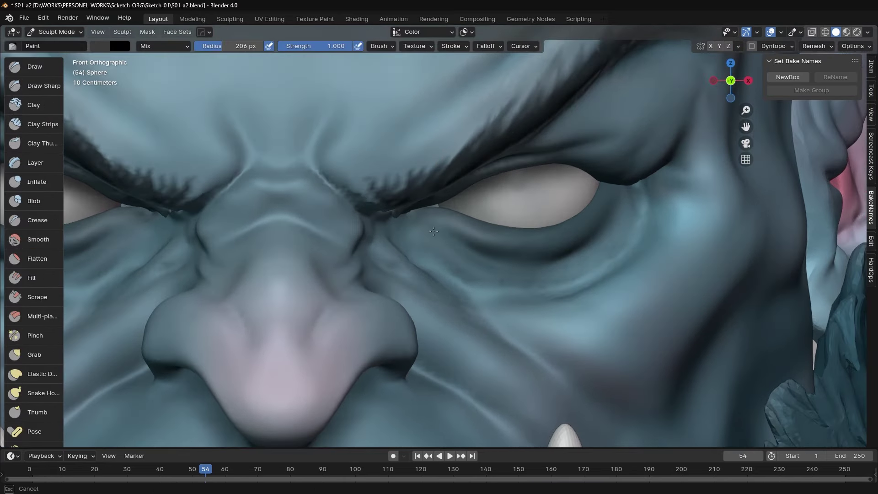
scroll(506, 173, "up", 2)
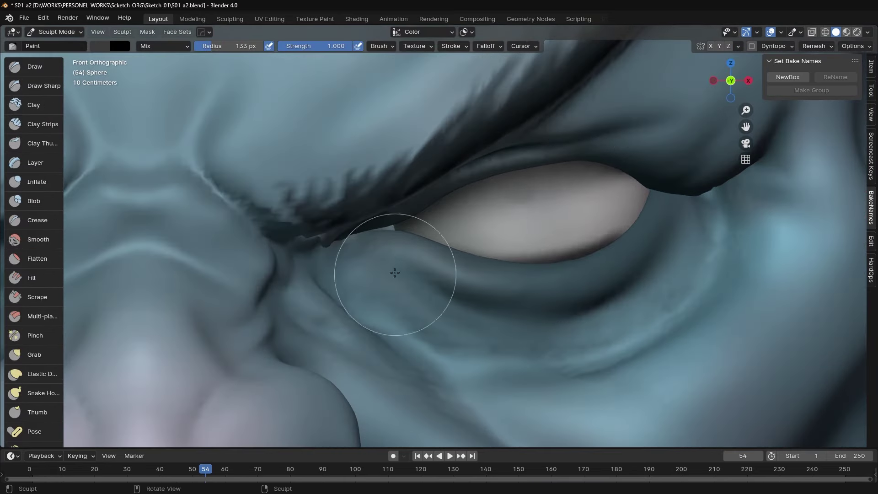
middle_click_drag(507, 213, 533, 205, "shift")
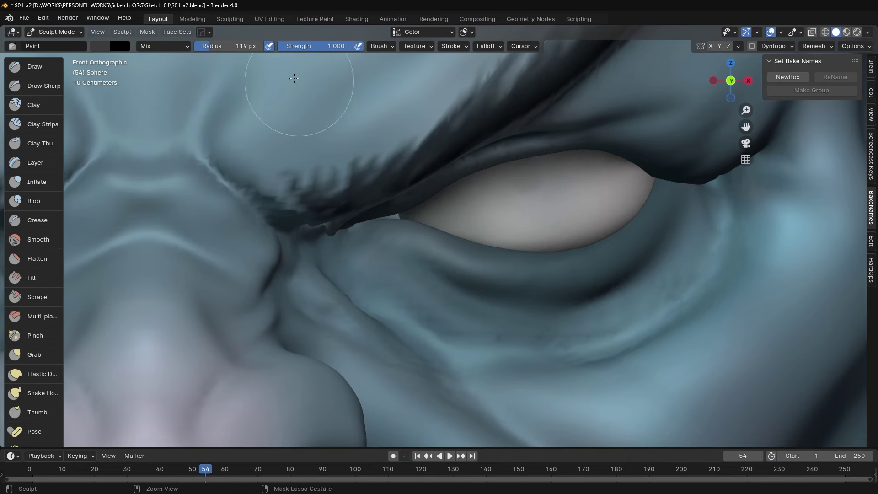
left_click(531, 200)
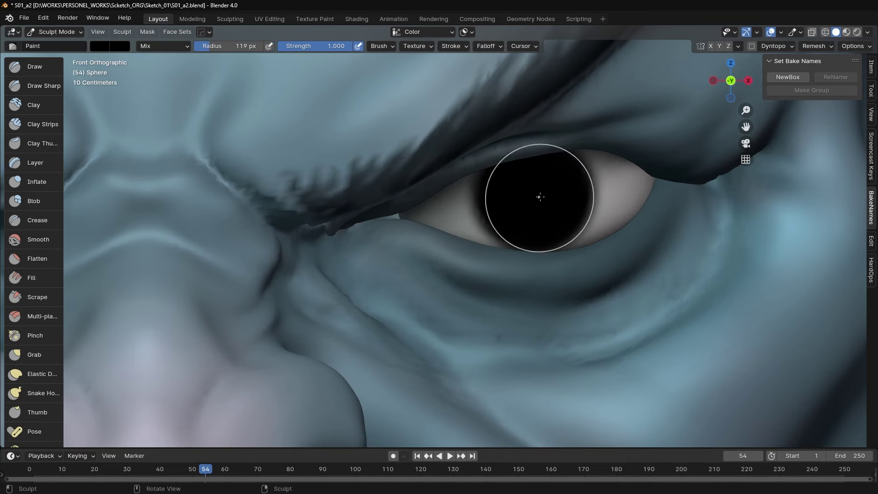
right_click(529, 198)
left_click(551, 110)
left_click(529, 199)
right_click(530, 200)
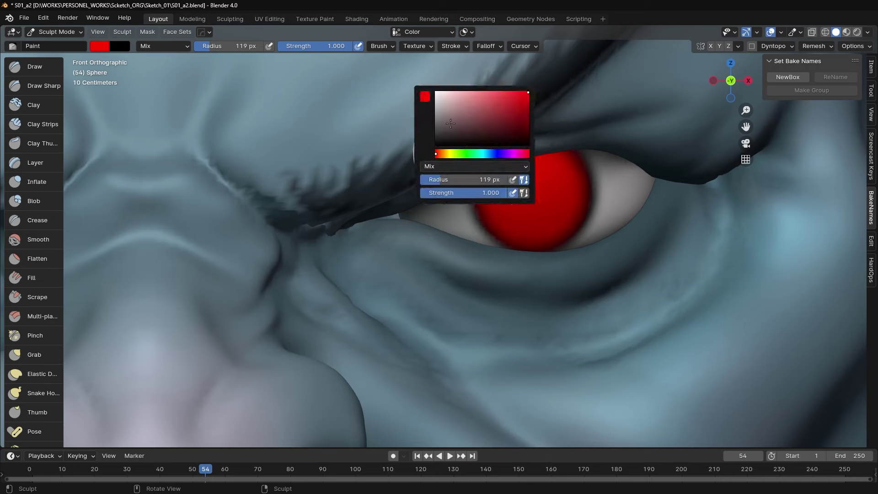
left_click(499, 146)
key("ctrl+z")
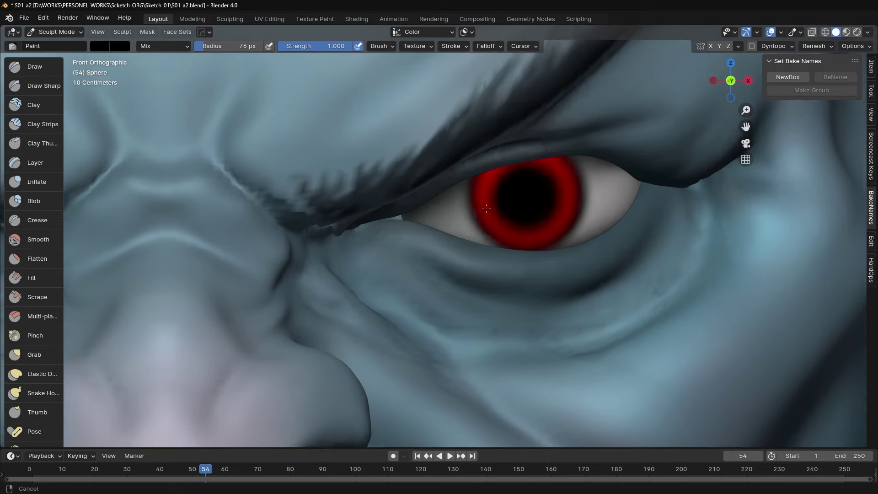
- Pick red and smear the iris into streaks with the Smear brush
scroll(662, 172, "up", 3)
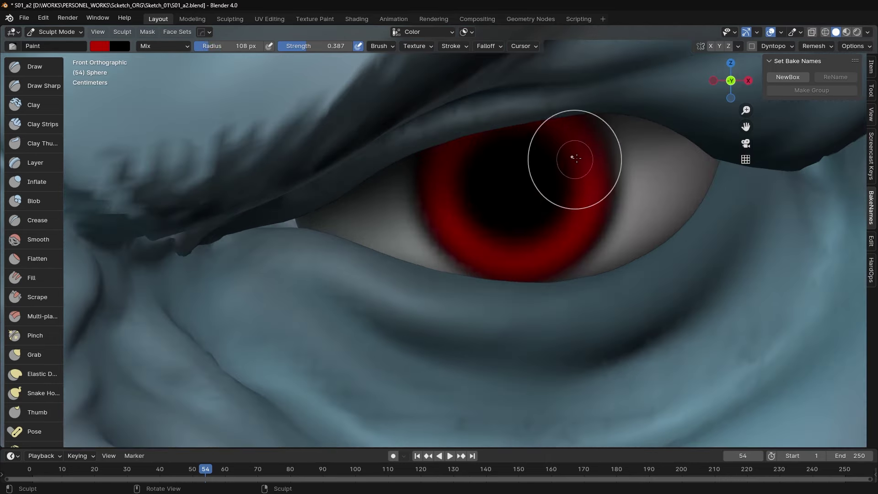
right_click(533, 153)
left_click(540, 178)
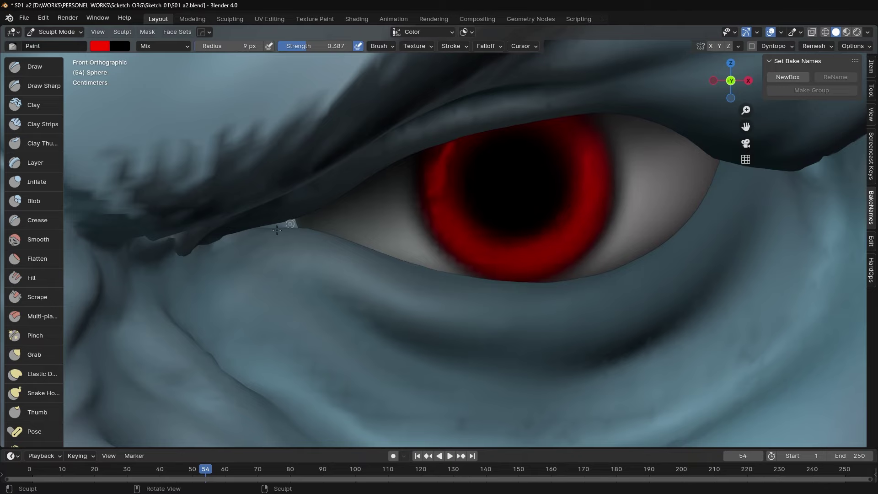
key("s")
left_click_drag(558, 180, 488, 217)
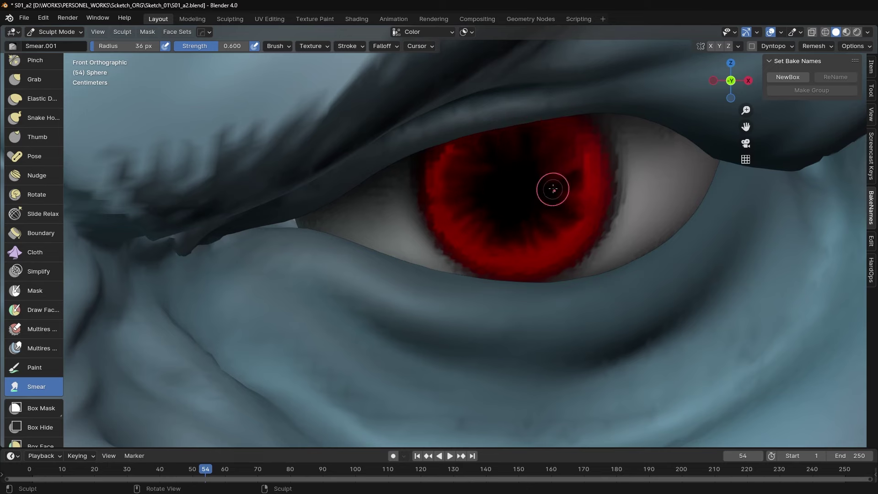
scroll(543, 127, "down", 10)
scroll(431, 214, "up", 10)
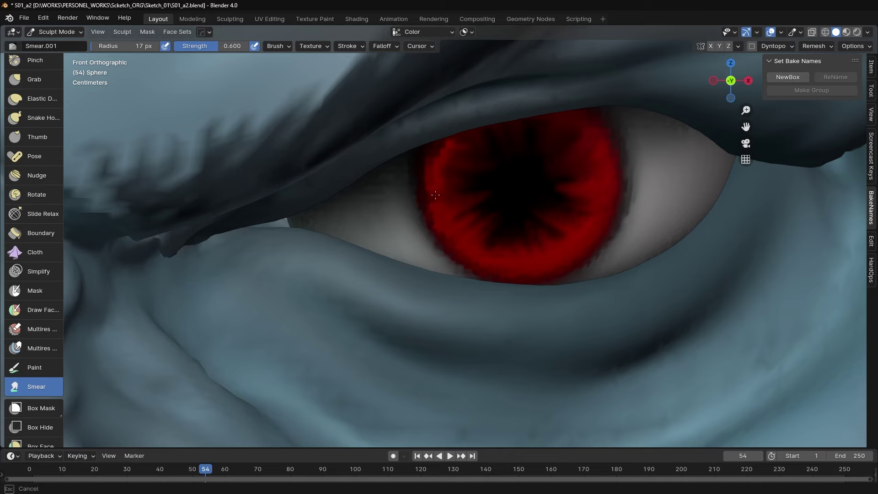
scroll(443, 138, "down", 8)
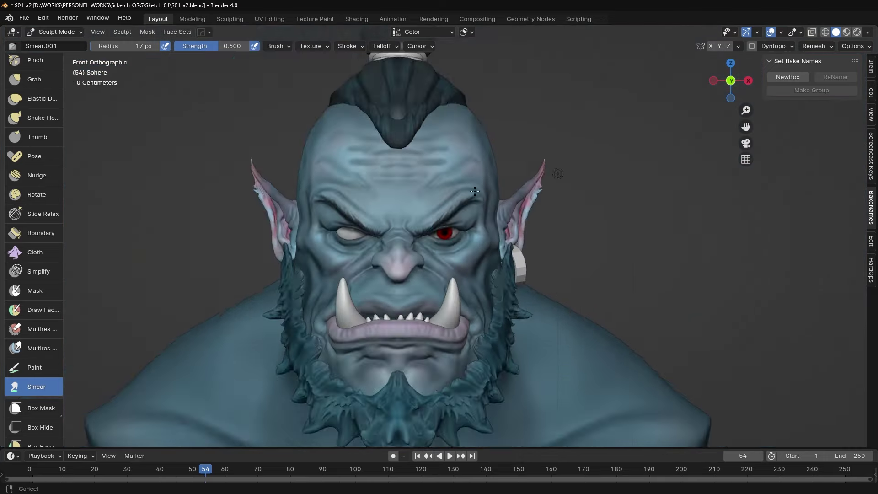
scroll(631, 132, "up", 3)
scroll(439, 190, "up", 5)
- Return to the Paint brush with orange and a Lighten blend mode for the glint
left_click(34, 367)
right_click(286, 176)
left_click(286, 173)
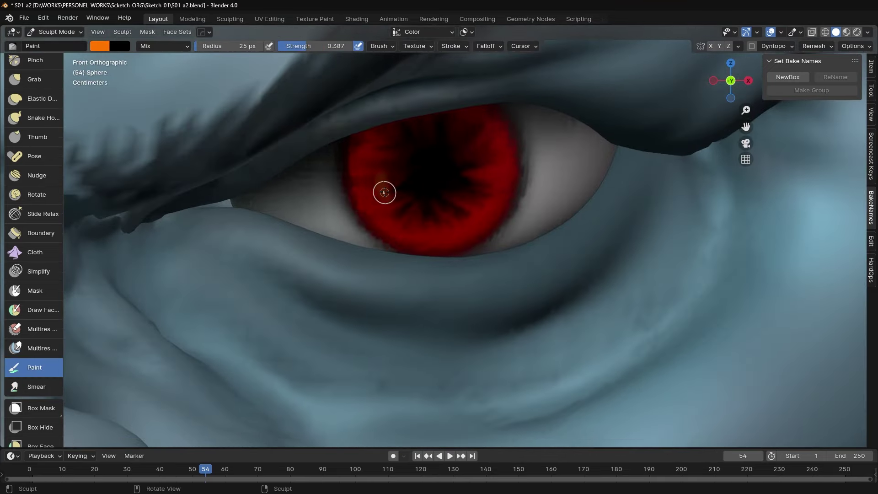
left_click(163, 46)
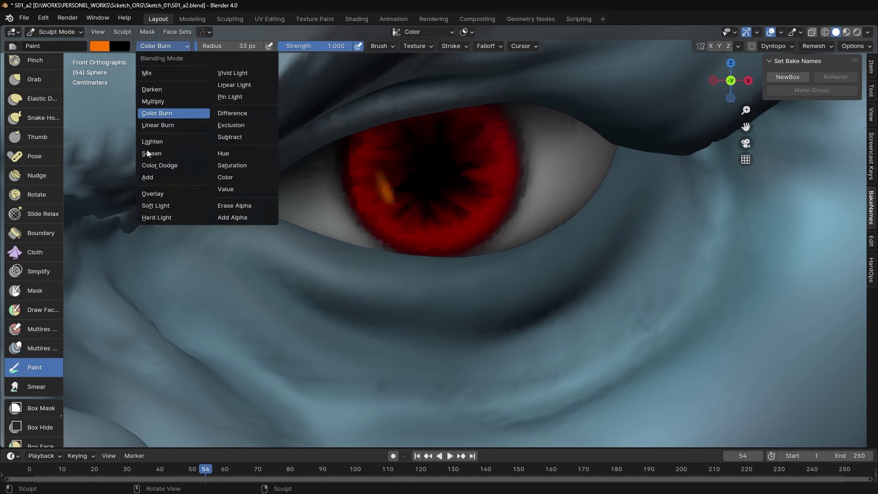
left_click(158, 131)
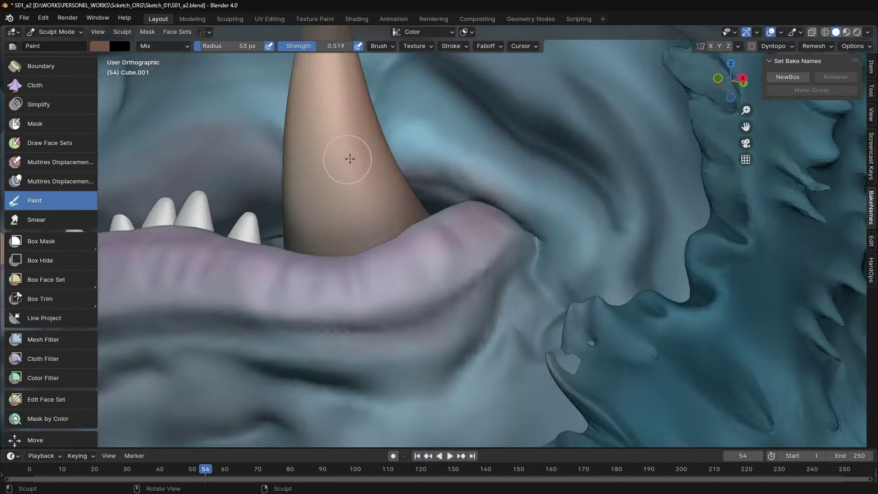
- Paint a dark brown streak down the tusk, then switch to smearing and scraping brushes
left_click_drag(359, 167, 350, 242)
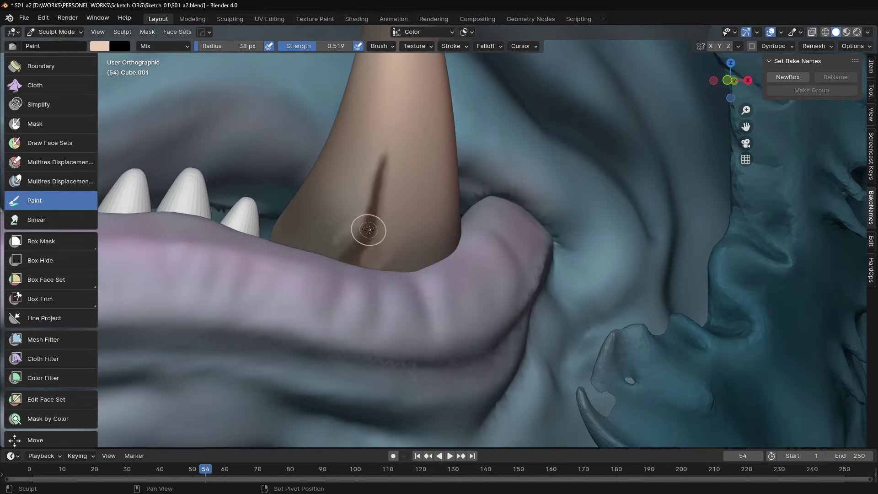
right_click(283, 89)
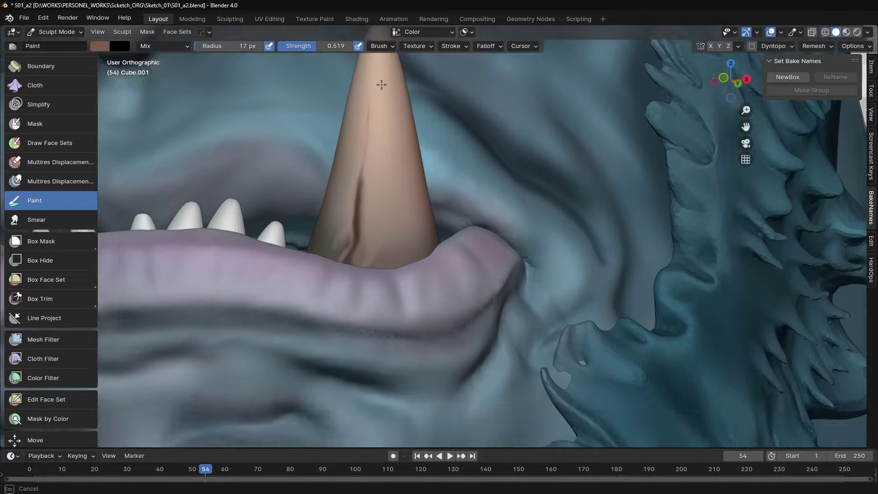
mouse_move(381, 85)
middle_mouse_down()
mouse_move(370, 203)
mouse_move(366, 107)
middle_mouse_up()
key("shift+space")
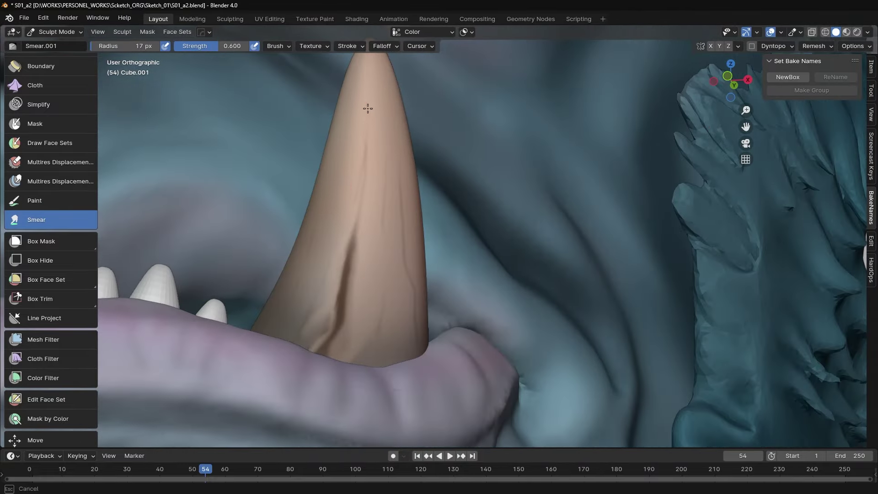
key("shift+space")
mouse_move(334, 148)
middle_mouse_down()
mouse_move(365, 143)
mouse_move(353, 98)
mouse_move(348, 255)
mouse_move(463, 217)
mouse_move(412, 151)
mouse_move(361, 171)
middle_mouse_up()
- Carve crease lines into the tusk, then switch to the Scrape brush
key("shift+c")
middle_click_drag(355, 250, 377, 189)
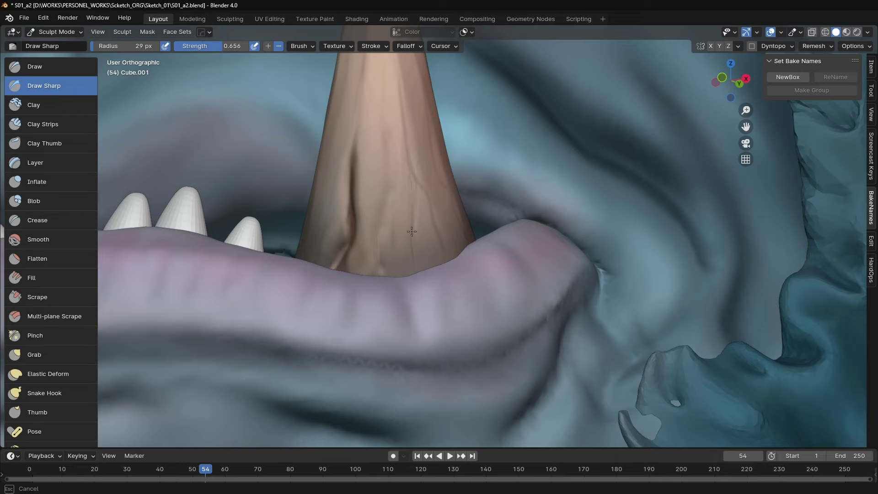
mouse_move(406, 109)
middle_mouse_down()
mouse_move(382, 112)
mouse_move(418, 196)
mouse_move(413, 213)
mouse_move(429, 133)
mouse_move(383, 177)
mouse_move(234, 213)
middle_mouse_up()
key("shift+space")
left_click(380, 160)
scroll(338, 190, "down", 4)
scroll(347, 188, "down", 4)
scroll(234, 213, "up", 4)
scroll(234, 213, "up", 3)
- Tint the tusk with a larger, soft brown Paint stroke
left_click(34, 273)
key("f")
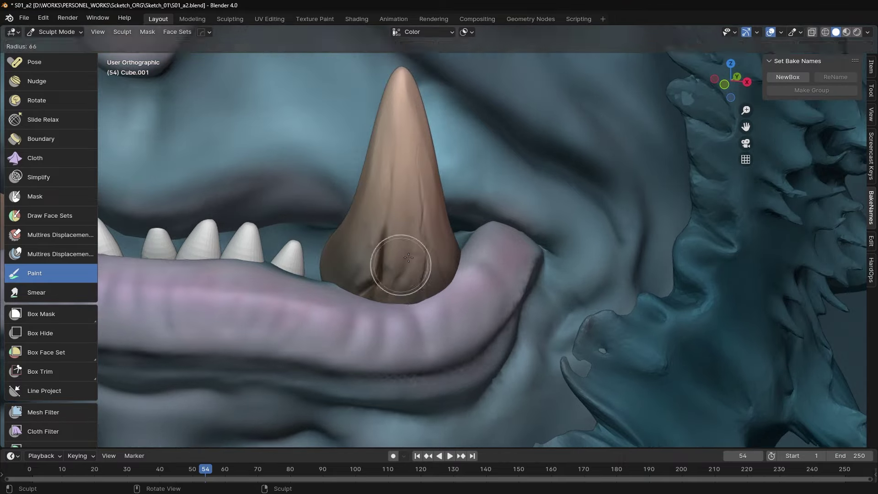
mouse_move(345, 284)
middle_mouse_down()
mouse_move(359, 190)
mouse_move(480, 176)
middle_mouse_up()
scroll(480, 176, "down", 5)
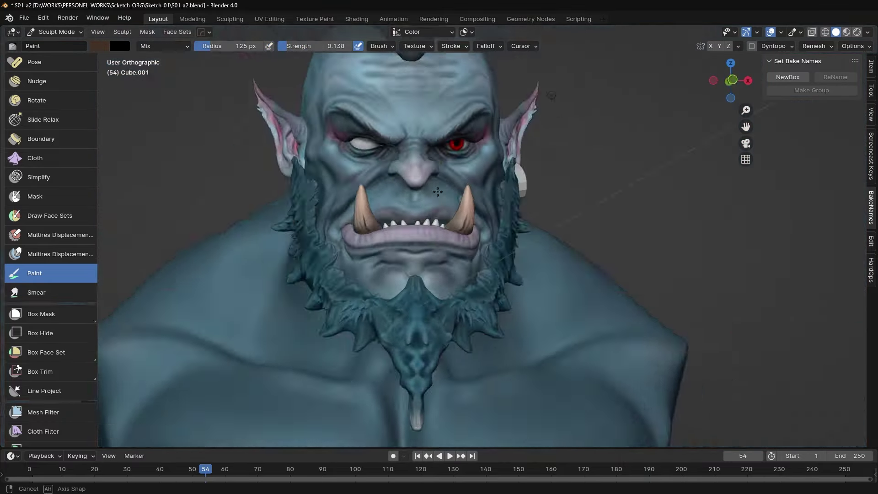
scroll(429, 187, "up", 3)
scroll(429, 187, "up", 3)
- Move sculpting over to the head mesh with Scrape and orbit back to the front
key("shift+space")
left_click(420, 161)
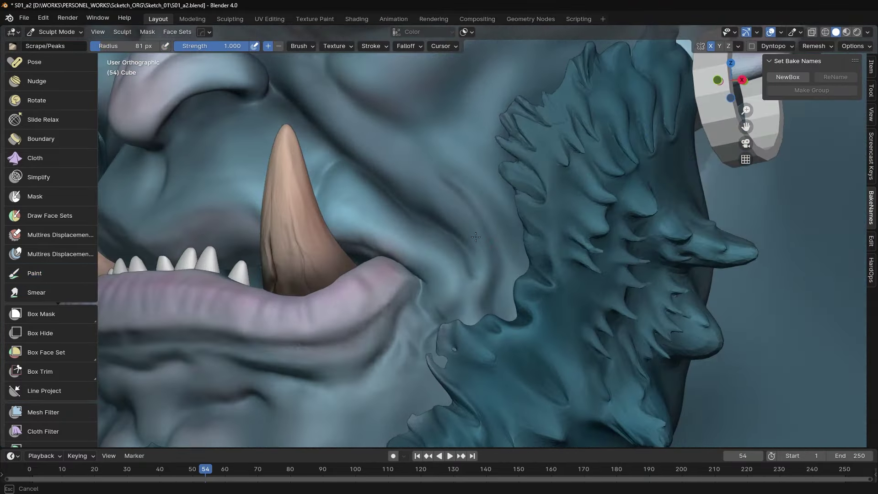
scroll(481, 246, "up", 2)
mouse_move(480, 246)
middle_mouse_down()
mouse_move(406, 216)
mouse_move(457, 206)
middle_mouse_up()
scroll(493, 176, "up", 3)
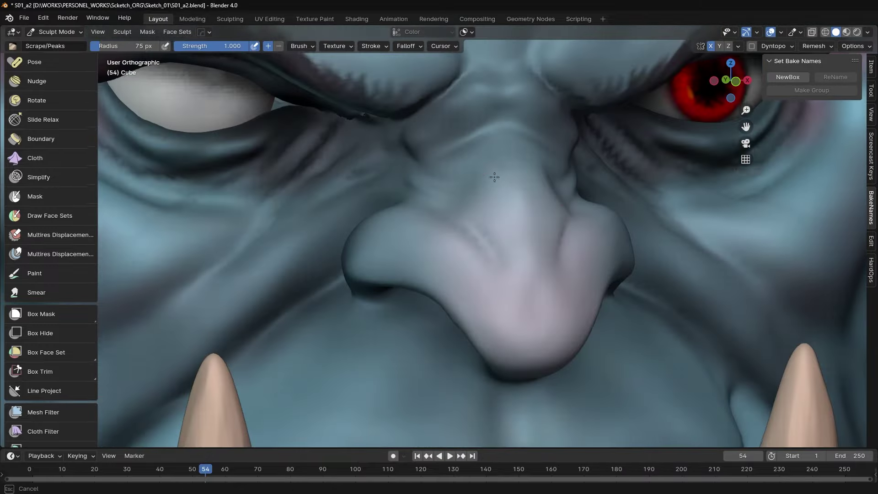
scroll(496, 216, "down", 2)
scroll(496, 216, "up", 5)
- Move the segmented vertical strip to the centre of the face
key("g")
left_click_drag(465, 203, 477, 177)
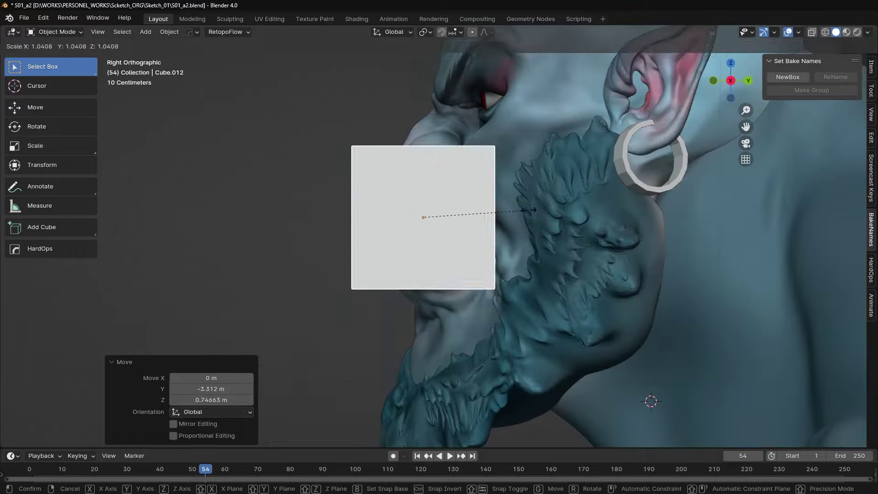
scroll(528, 200, "down", 4)
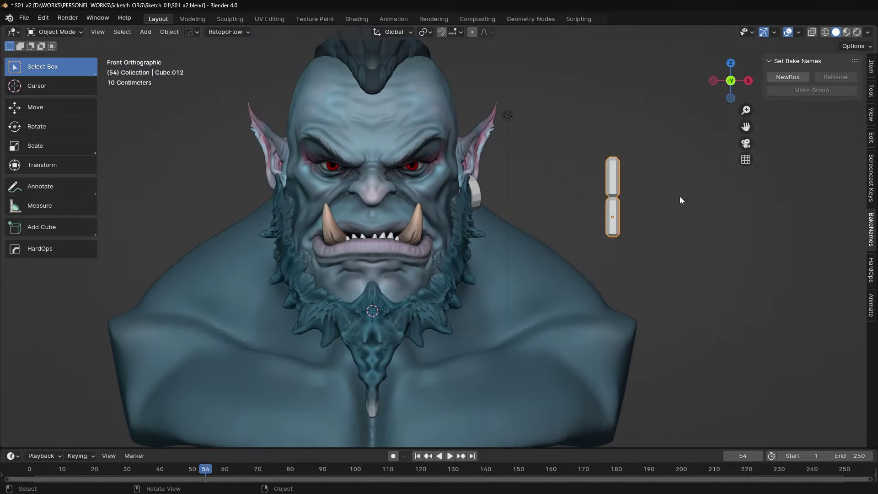
key("g")
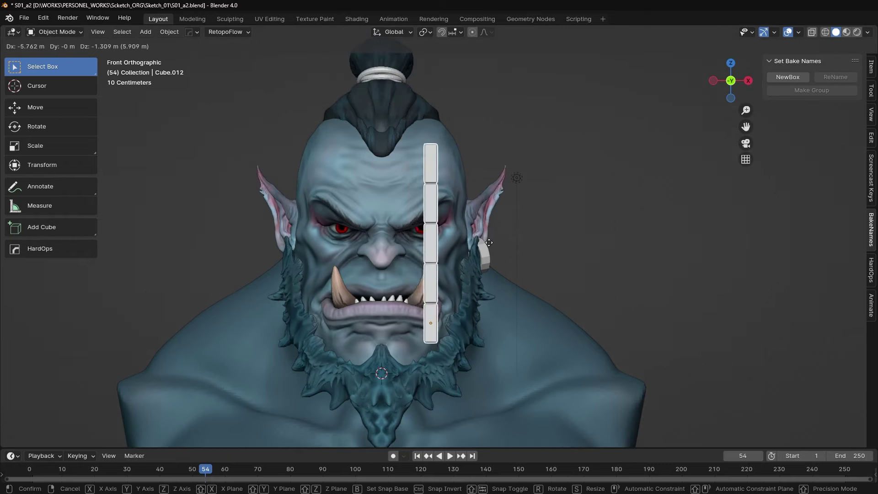
left_click(460, 252)
scroll(479, 245, "up", 2)
key("g")
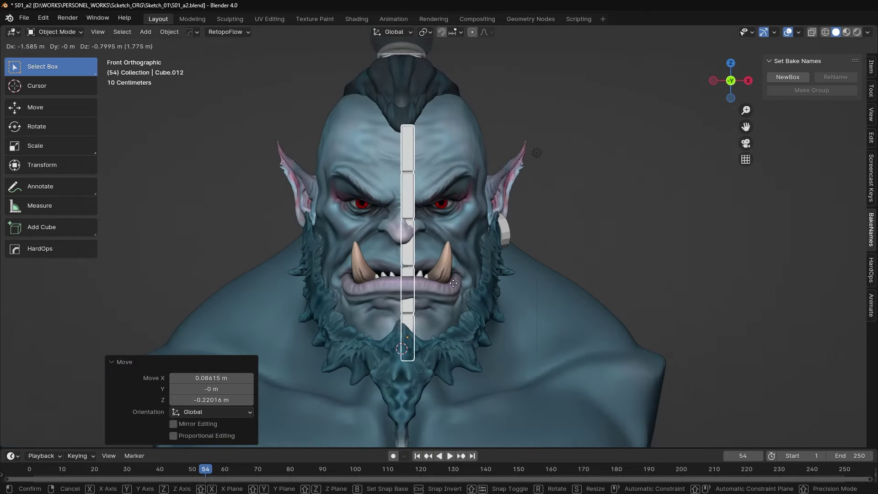
left_click(471, 258)
- Resize the strip and apply its scale with Ctrl+A
scroll(474, 258, "up", 2)
left_click(512, 238)
scroll(487, 224, "down", 5)
key("ctrl+a")
left_click(487, 223)
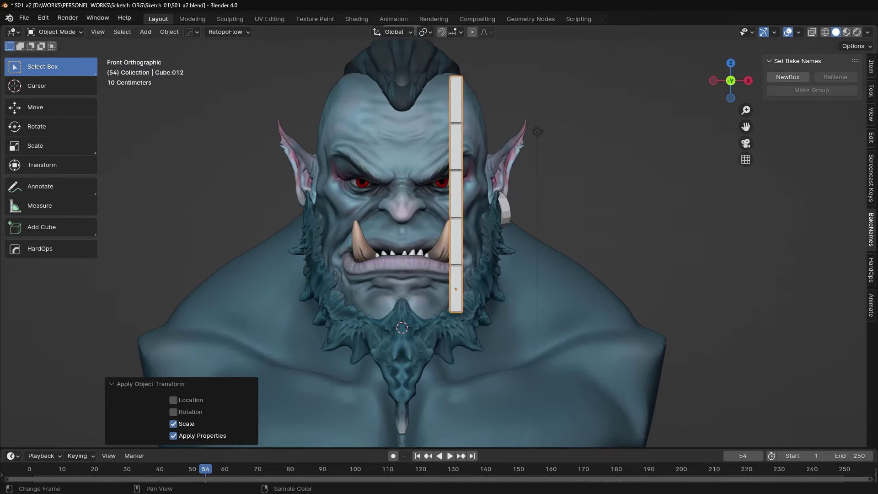
- In local view, duplicate the strip, rotate the copy 90°, and lift it to eye level
key("KP_Divide")
key("shift+d")
type("r90")
key("Return")
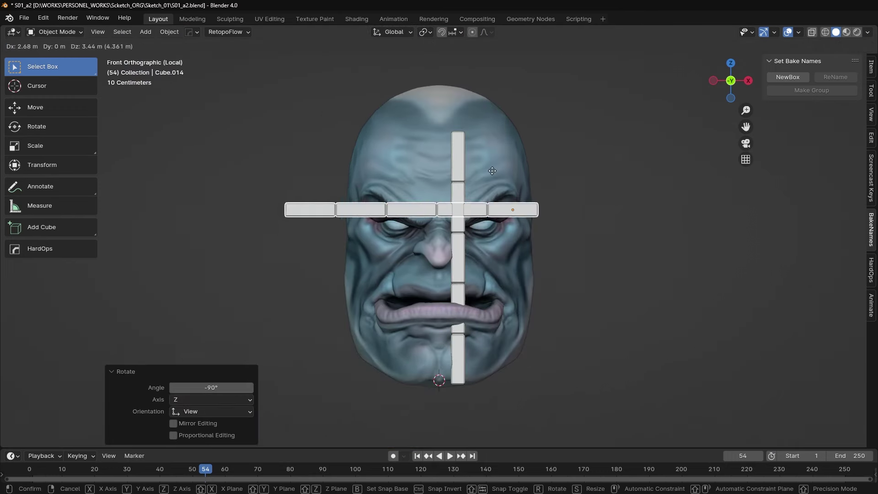
key("g")
key("Return")
- Place the horizontal strip, then widen the head's cheek with Elastic Deform in Sculpt Mode
left_click(559, 207)
left_click(510, 183)
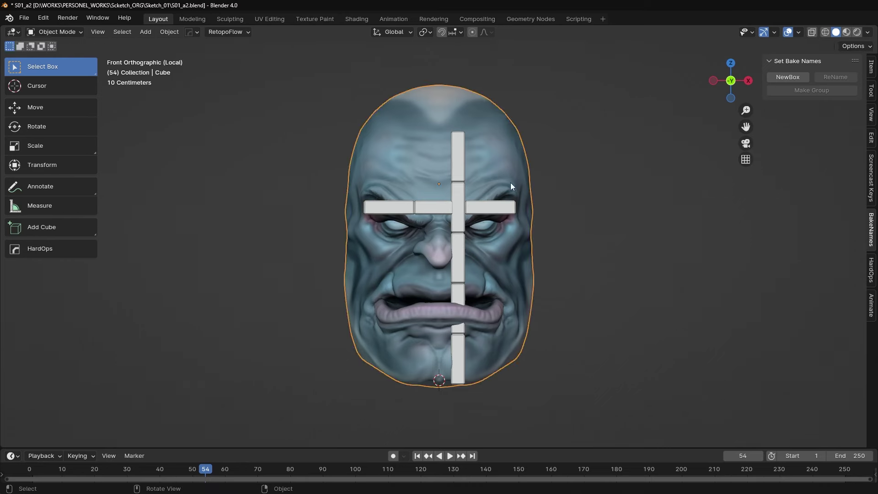
key("ctrl+Tab")
mouse_move(506, 210)
middle_mouse_down("shift")
mouse_move(506, 186)
mouse_move(454, 208)
middle_mouse_up("shift")
scroll(53, 245, "down", 5)
scroll(57, 274, "down", 3)
scroll(56, 223, "up", 5)
left_click(48, 222)
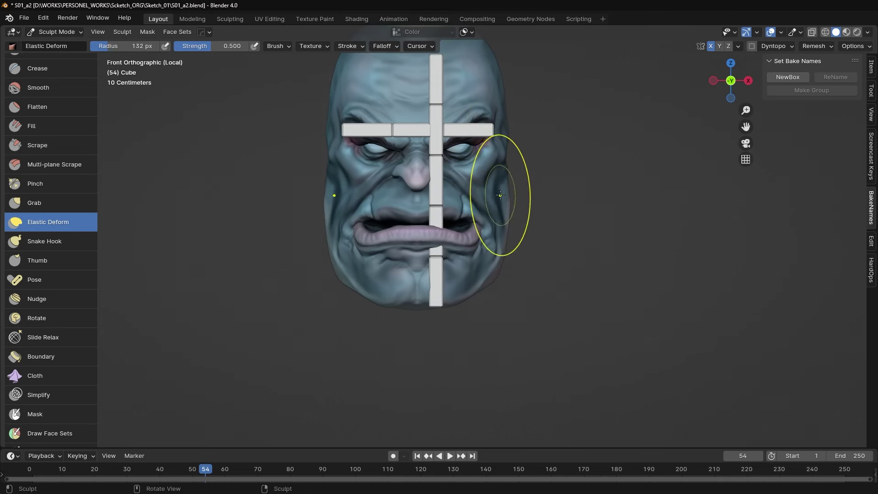
scroll(483, 173, "up", 2)
mouse_move(427, 14)
middle_mouse_down("shift")
mouse_move(427, 95)
mouse_move(506, 275)
middle_mouse_up("shift")
- Briefly select the horizontal strip, then undo back to sculpting the head
key("ctrl+Tab")
left_click(445, 169)
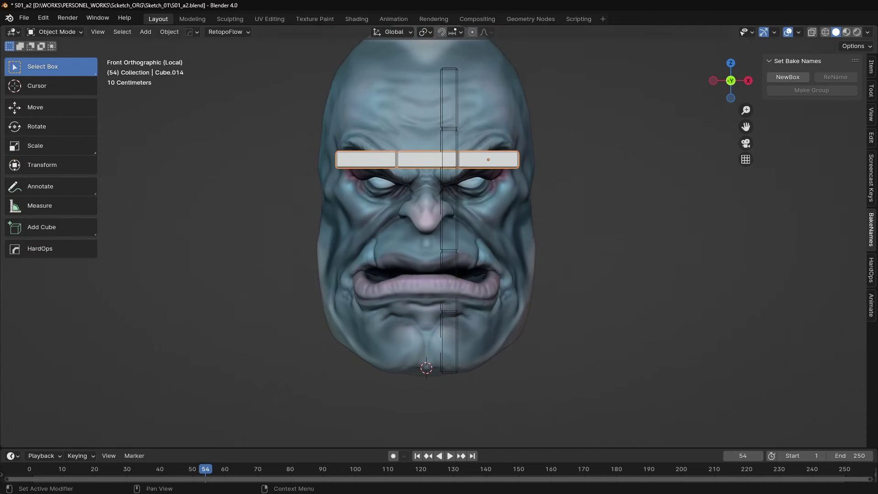
key("ctrl+z")
scroll(452, 216, "up", 2)
scroll(481, 205, "up", 1)
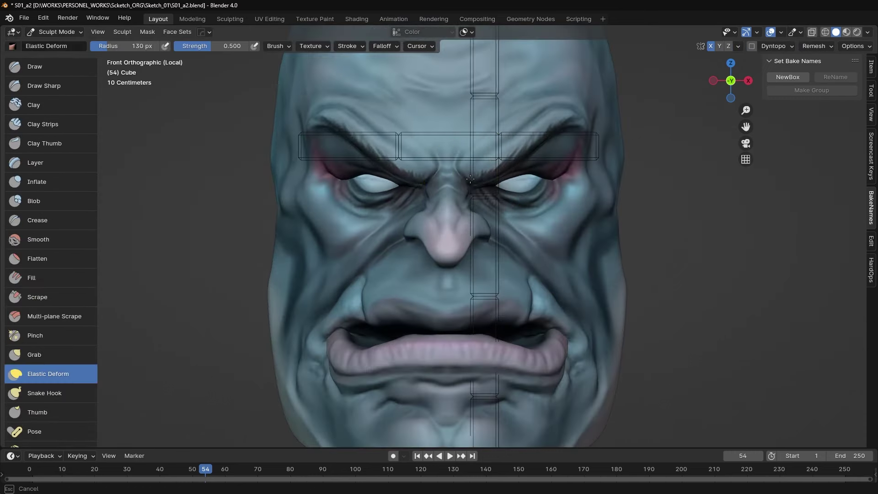
scroll(507, 201, "up", 2)
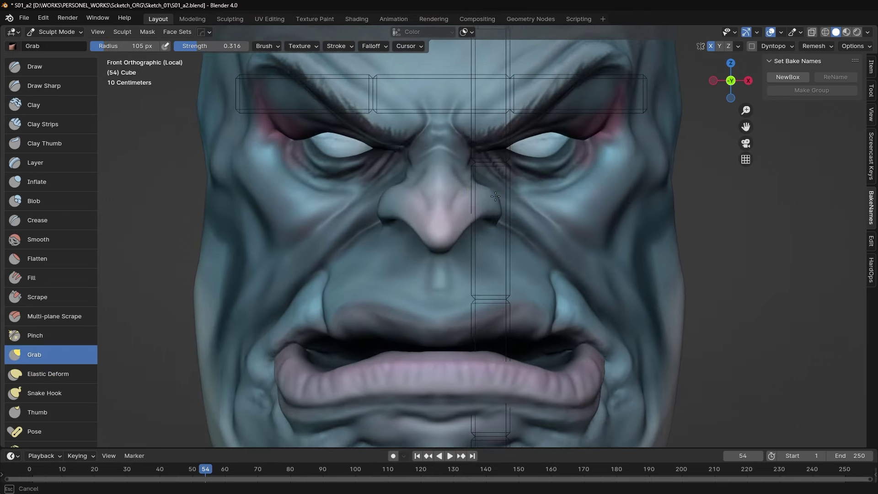
- Take up Clay Strips and frame a frontal view of the face for refining
key("c")
middle_click_drag(480, 166, 520, 224)
key("KP_1")
scroll(495, 183, "up", 3)
key("c")
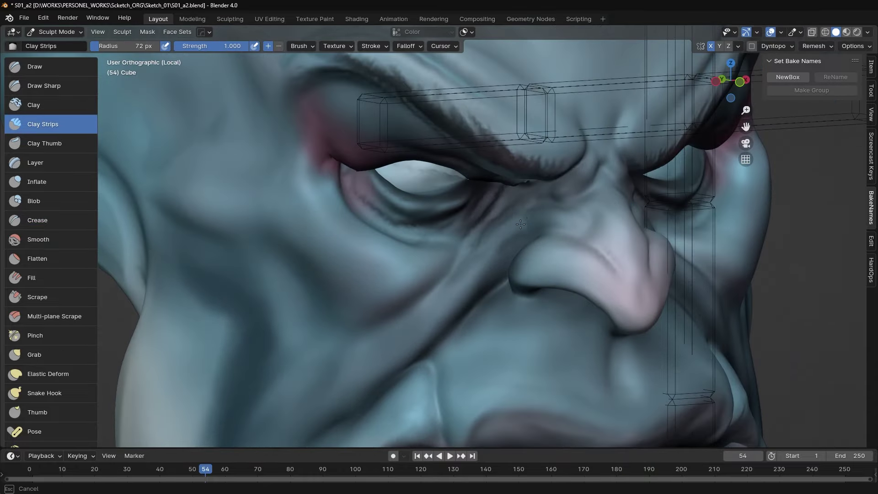
middle_click_drag(507, 192, 474, 216, "shift")
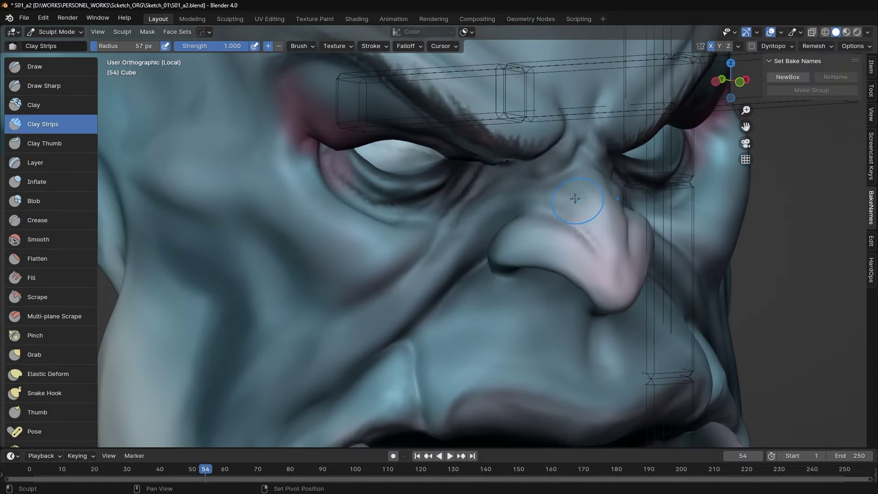
middle_click_drag(575, 199, 481, 206)
middle_click_drag(514, 230, 529, 238)
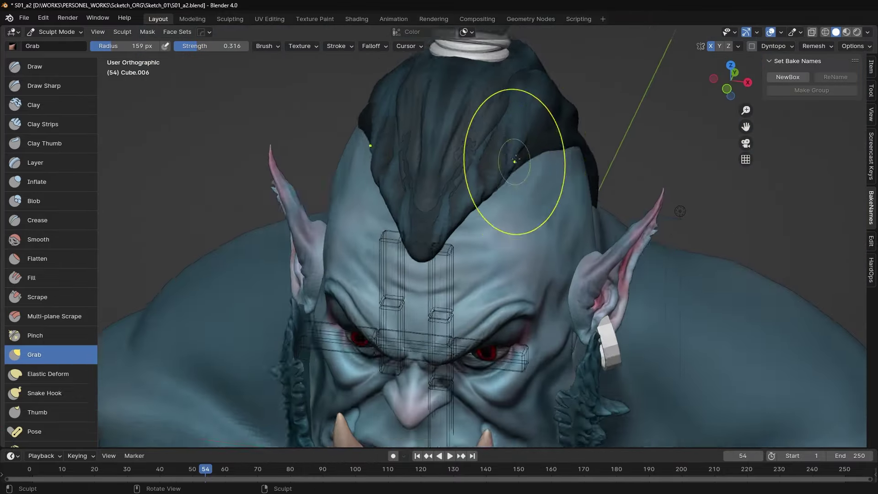
- Orbit the orc bust to a side view of the head
mouse_move(570, 123)
middle_mouse_down()
mouse_move(494, 171)
mouse_move(522, 112)
middle_mouse_up()
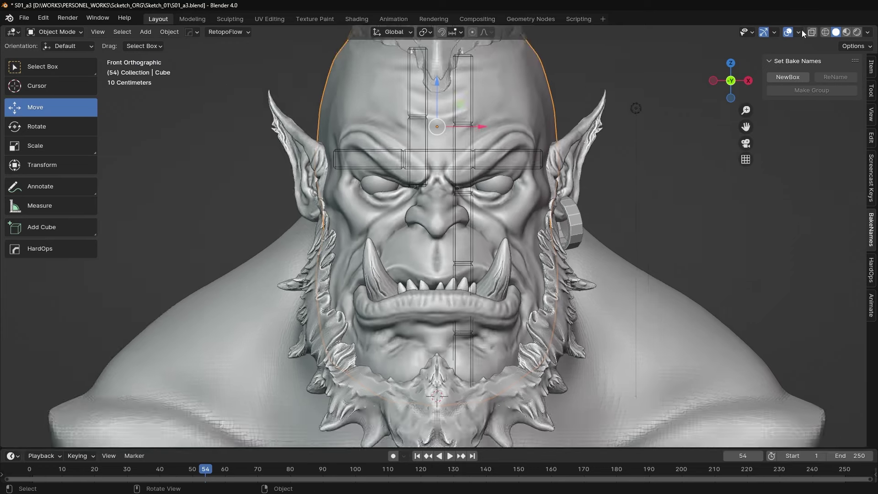
- Check the viewport overlay settings and frame the orc's chin with Clay Strips selected
left_click(802, 32)
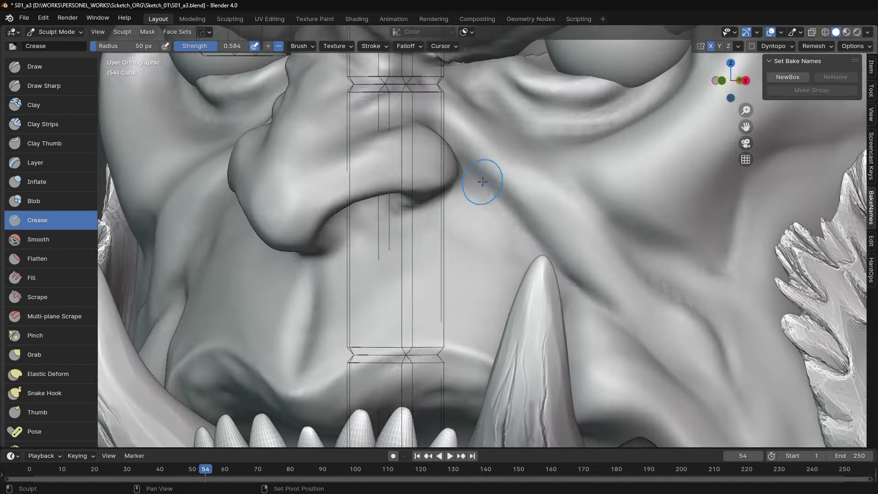
key("c")
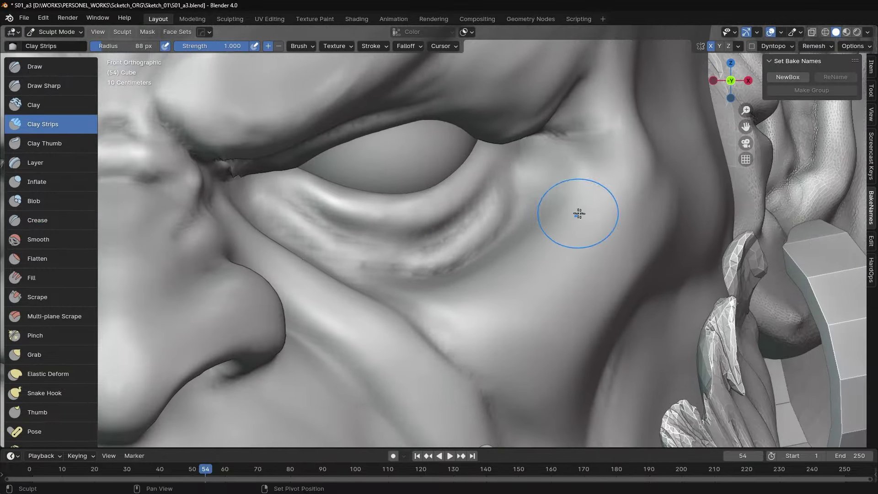
scroll(569, 183, "down", 2)
scroll(588, 161, "down", 3)
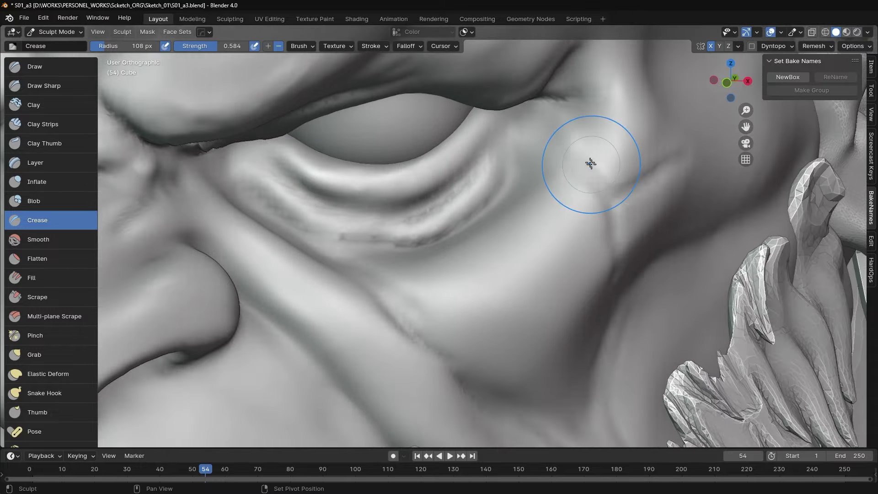
scroll(588, 161, "down", 5)
middle_click_drag(553, 213, 471, 165, "shift")
scroll(471, 215, "up", 4)
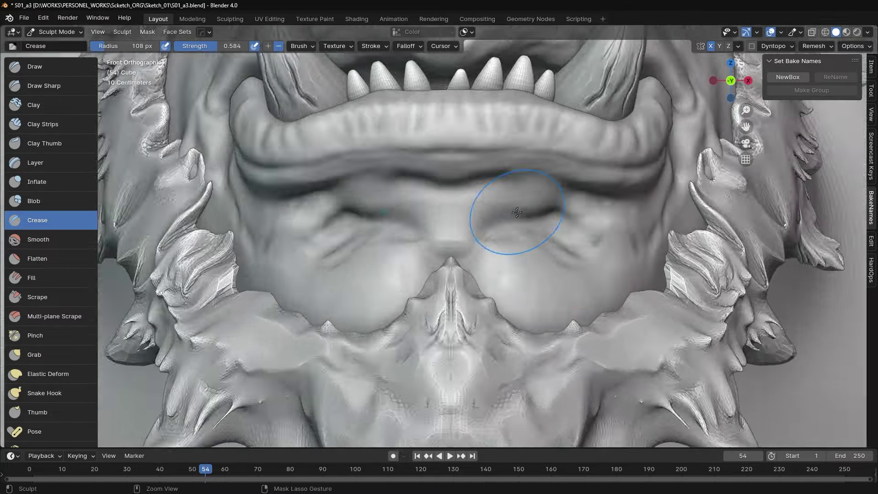
scroll(418, 251, "up", 2)
scroll(459, 222, "up", 1)
scroll(446, 239, "down", 2)
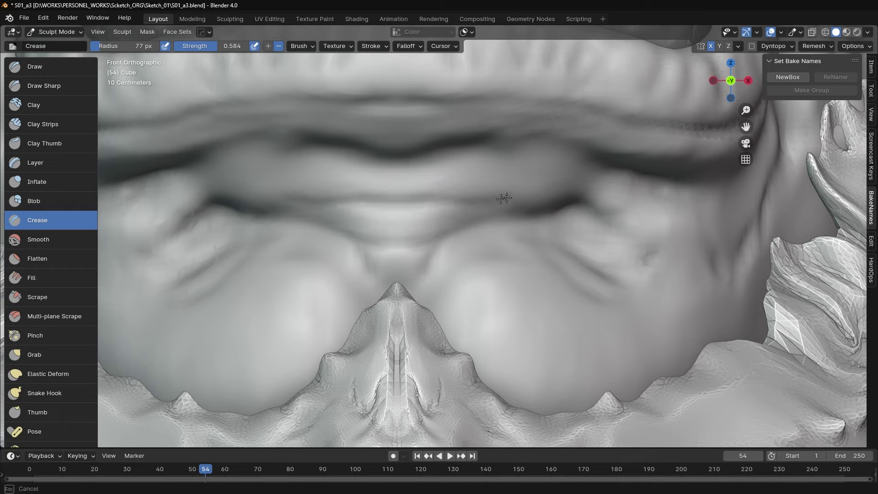
middle_click_drag(409, 255, 325, 278, "shift")
- Build up the chin and eye bags with Clay Strips using a 75 px brush in front view
key("c")
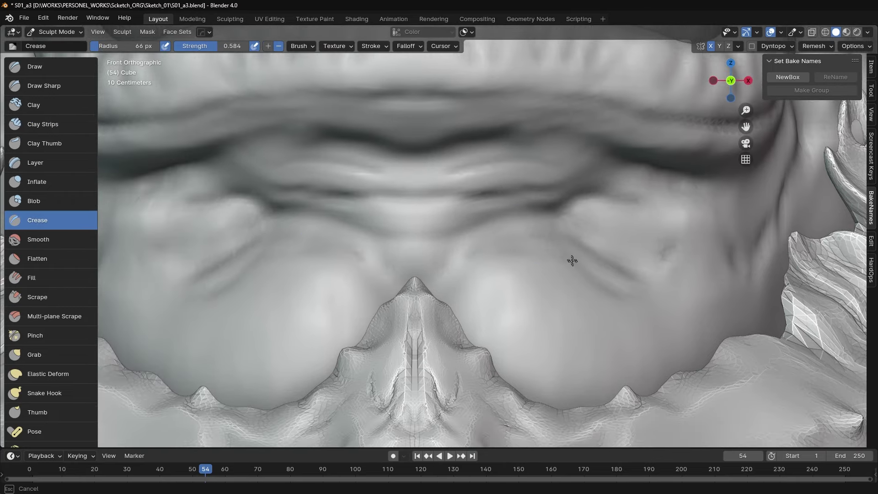
middle_click_drag(515, 269, 479, 247)
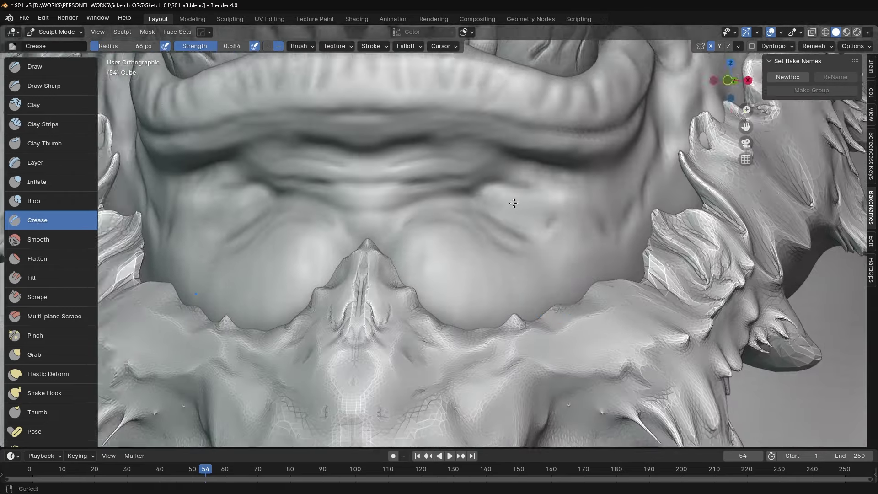
key("KP_1")
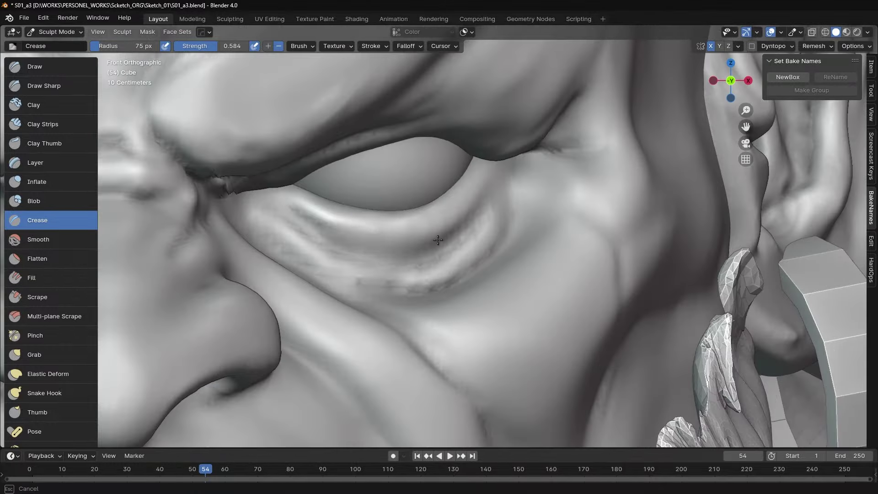
key("p")
key("f")
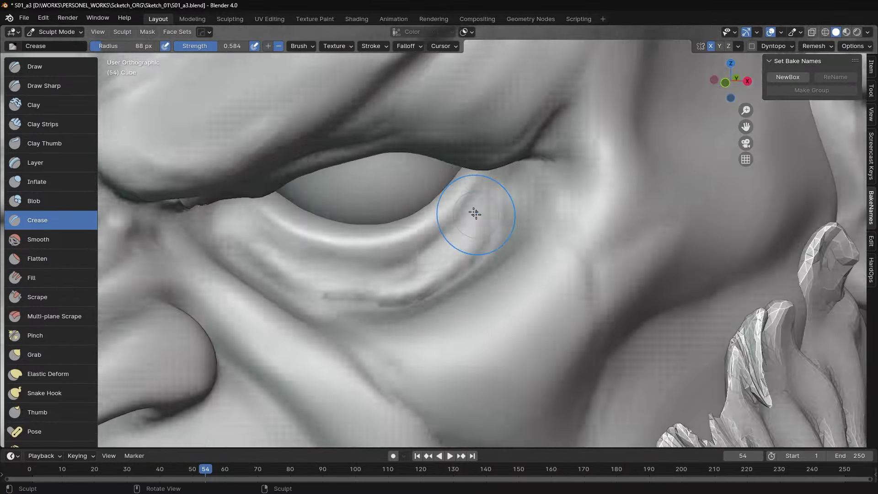
middle_click_drag(371, 246, 270, 219)
key("c")
scroll(322, 227, "down", 10)
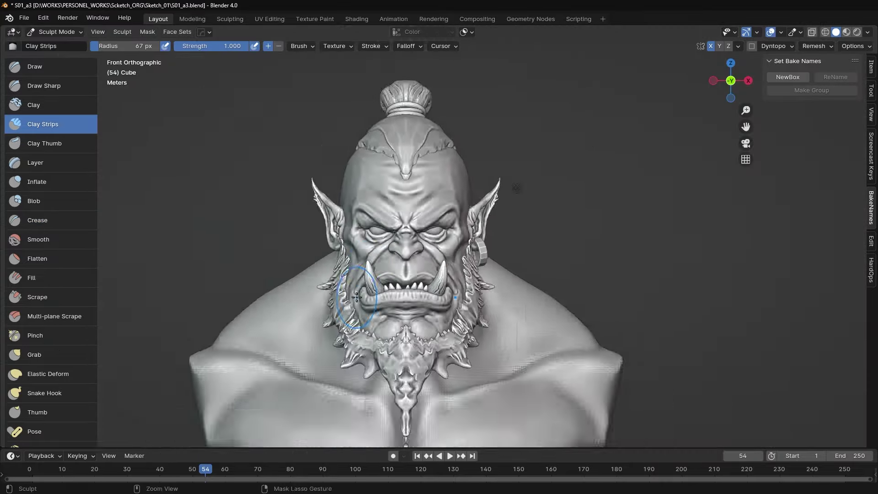
scroll(321, 227, "up", 10)
- Carve creases into the lower eyelids and brow with a 59 px Crease brush
key("shift+c")
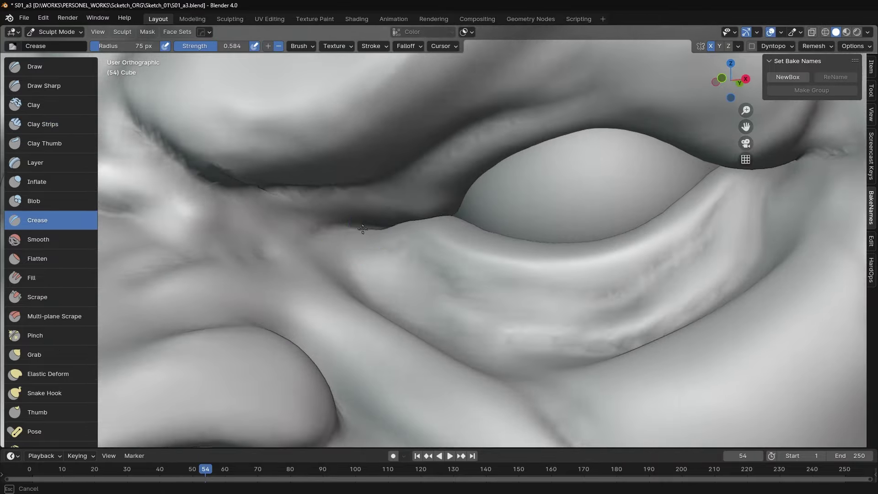
middle_click_drag(294, 218, 314, 251)
key("KP_1")
scroll(386, 250, "down", 8)
key("f")
left_click(380, 250)
scroll(392, 187, "up", 8)
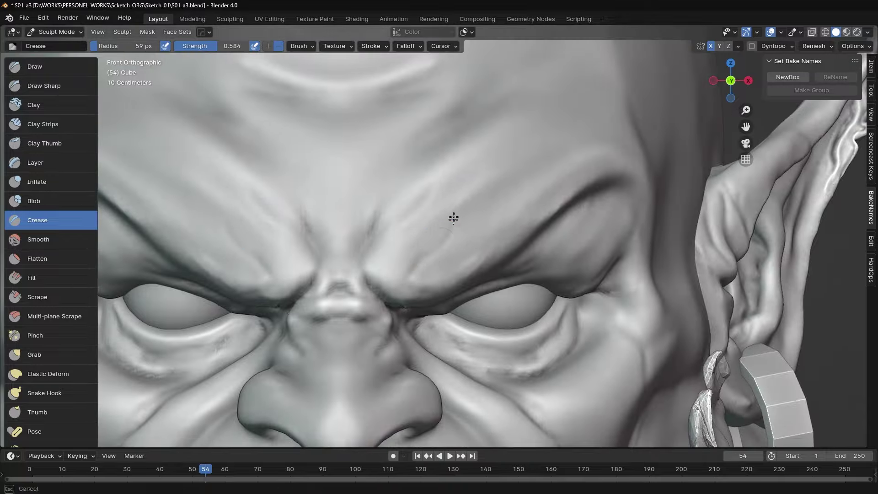
scroll(511, 150, "down", 5)
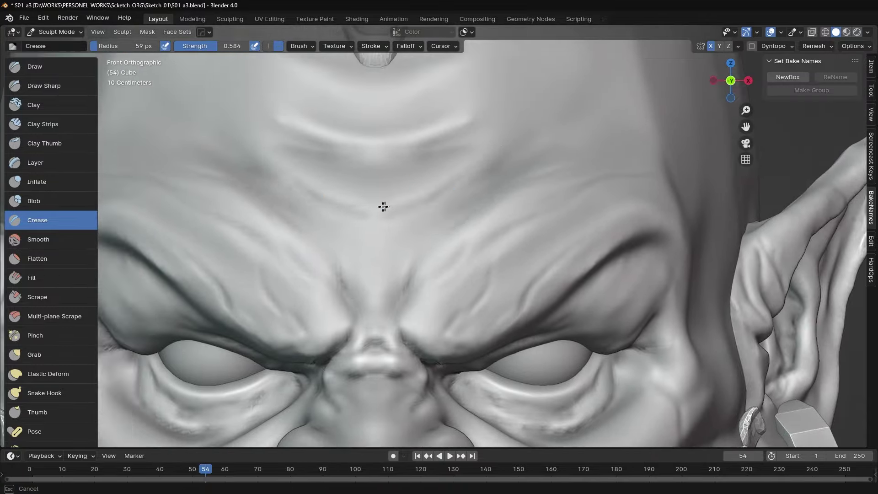
scroll(384, 205, "down", 4)
key("KP_3")
scroll(372, 231, "up", 5)
key("KP_1")
scroll(483, 191, "down", 2)
- Pull the eyelid folds with Snake Hook, then crease around the upper eyelid
key("shift+space")
mouse_move(482, 191)
middle_mouse_down()
mouse_move(440, 231)
mouse_move(457, 220)
middle_mouse_up()
scroll(495, 188, "up", 6)
key("k")
key("shift+c")
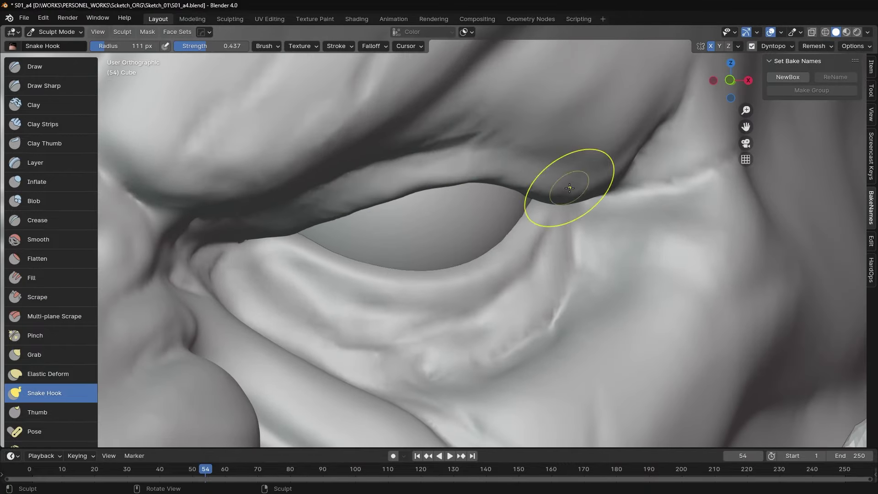
middle_click_drag(470, 146, 488, 161, "shift")
middle_click_drag(397, 203, 444, 149)
scroll(444, 149, "up", 2)
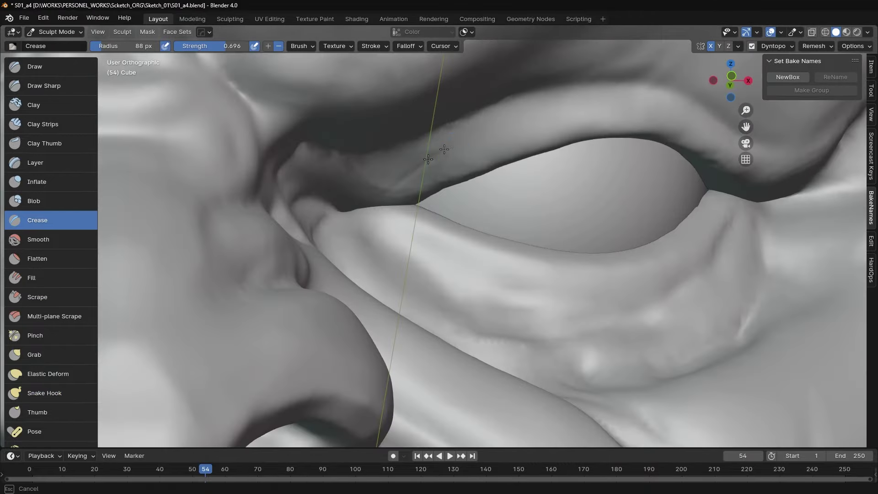
middle_click_drag(403, 173, 360, 189)
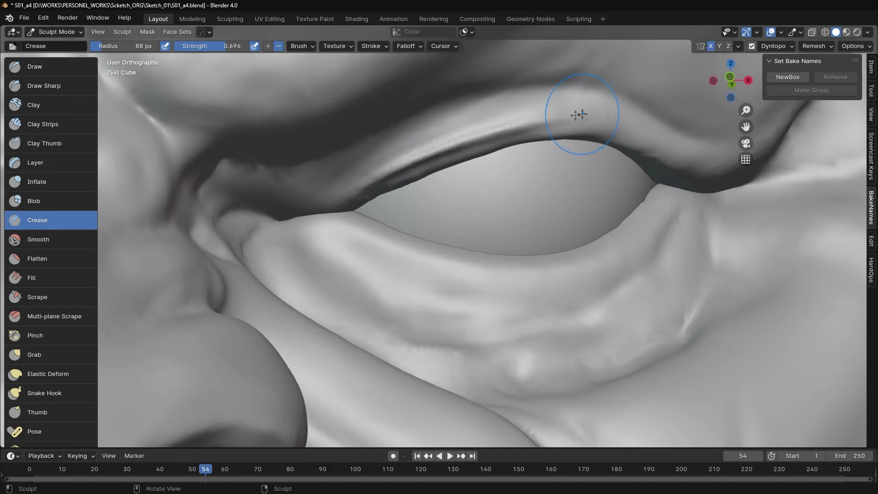
- Build up the skin above the eye with Clay Strips
key("c")
scroll(638, 149, "down", 5)
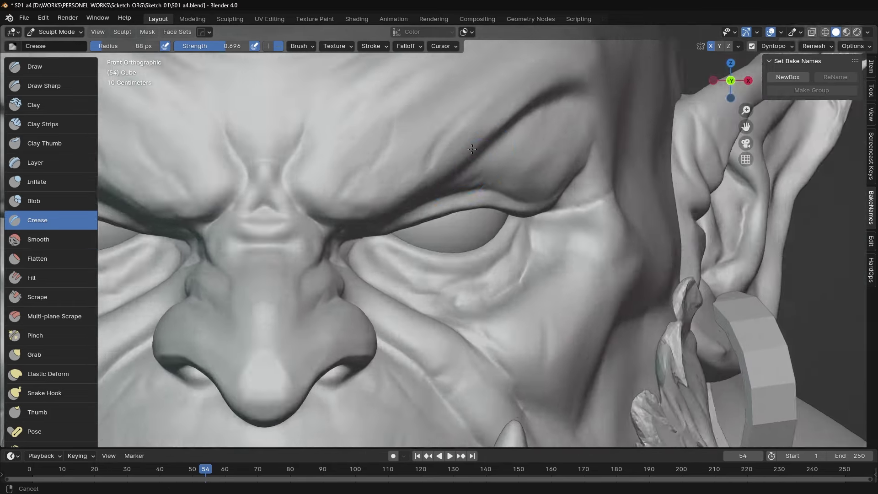
scroll(484, 146, "up", 4)
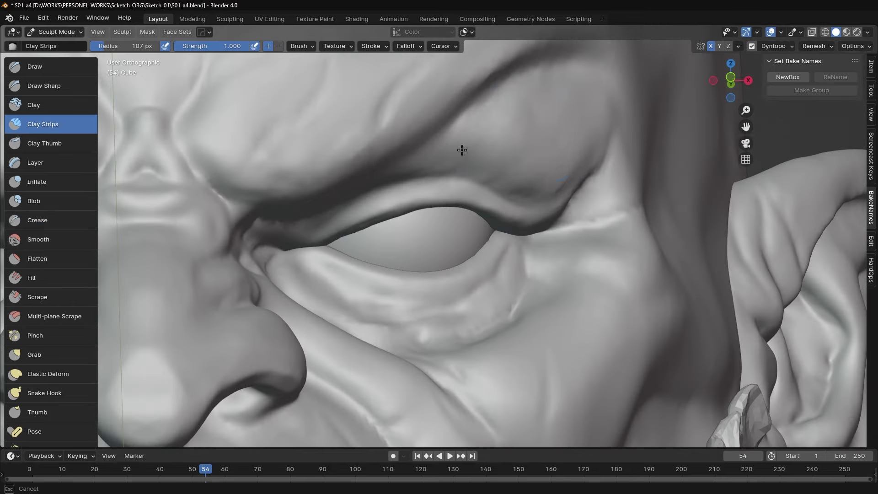
middle_click_drag(462, 150, 515, 164)
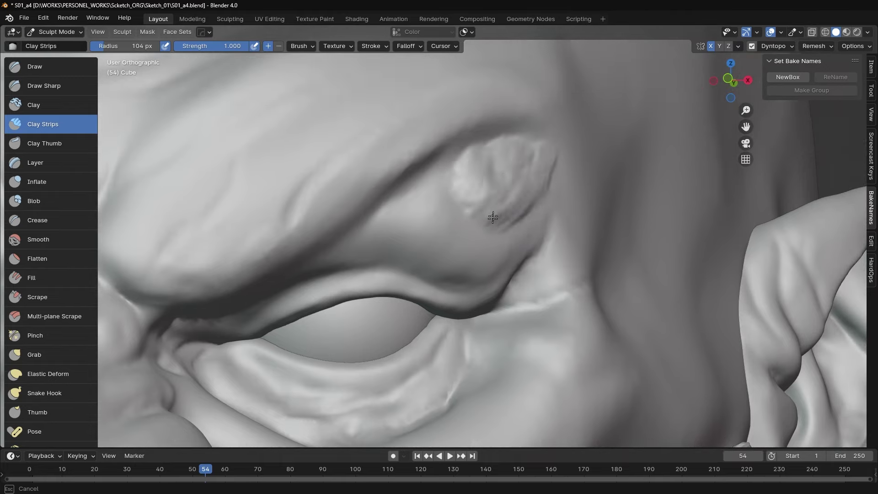
scroll(462, 192, "down", 5)
middle_click_drag(457, 197, 358, 270)
- Carve sharp crease lines along the brow and eye from angled views
key("shift+c")
scroll(467, 185, "up", 5)
scroll(447, 179, "up", 2)
middle_click_drag(481, 171, 447, 196)
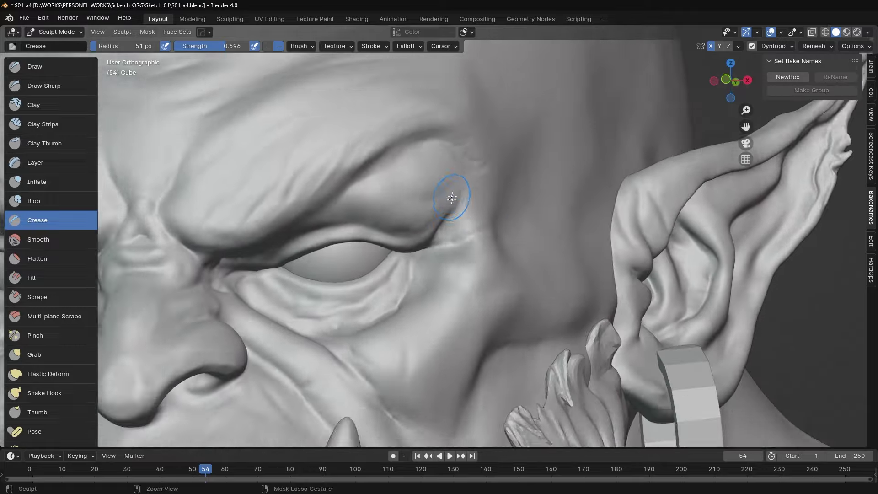
scroll(439, 200, "up", 2)
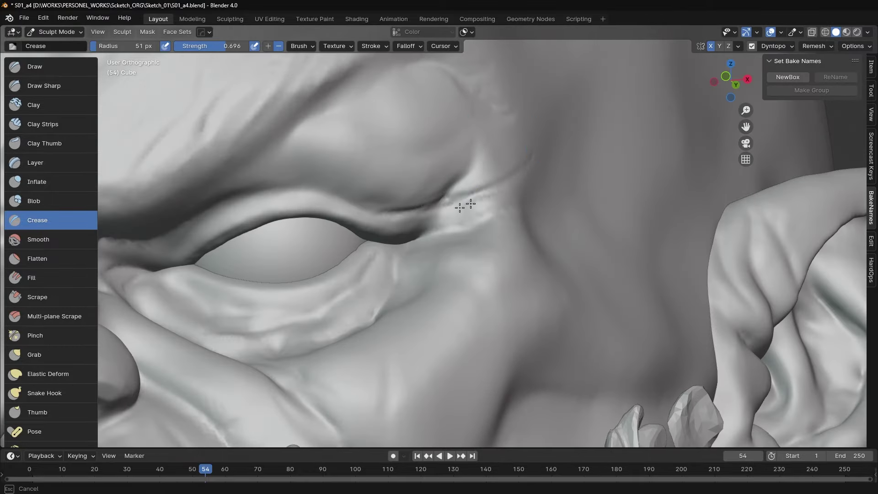
middle_click_drag(484, 211, 421, 215)
scroll(457, 146, "up", 2)
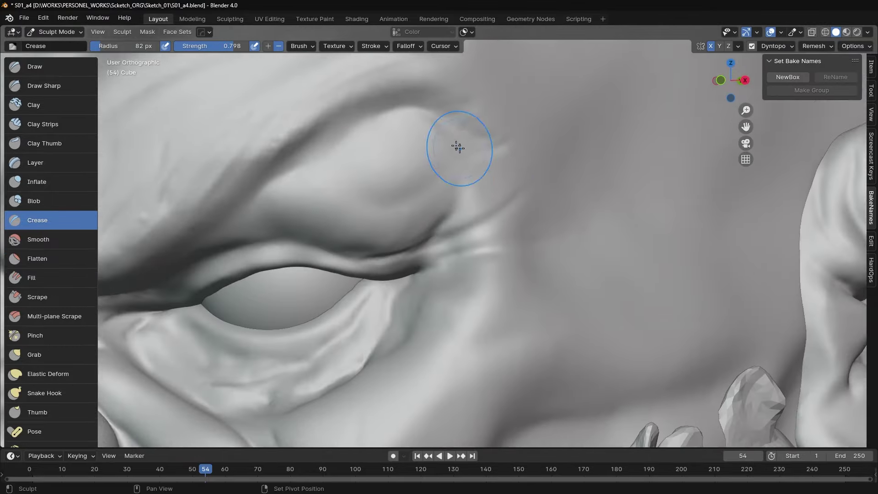
mouse_move(457, 147)
middle_mouse_down()
mouse_move(440, 202)
mouse_move(384, 195)
mouse_move(392, 245)
mouse_move(405, 229)
middle_mouse_up()
- Carve crease wrinkles along the lower eyelid from several angles
key("c")
key("shift+c")
scroll(392, 246, "down", 2)
middle_click_drag(497, 184, 337, 263)
scroll(369, 209, "up", 2)
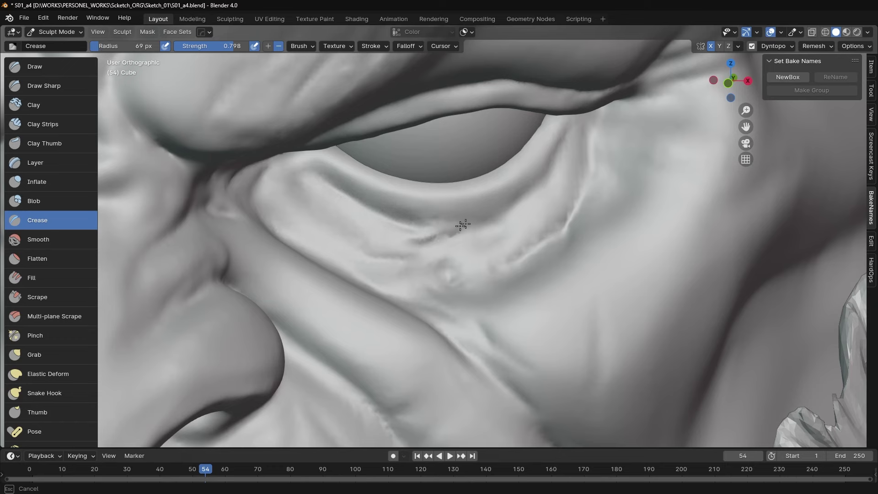
scroll(486, 196, "up", 2)
middle_click_drag(486, 196, 480, 196)
scroll(556, 151, "up", 2)
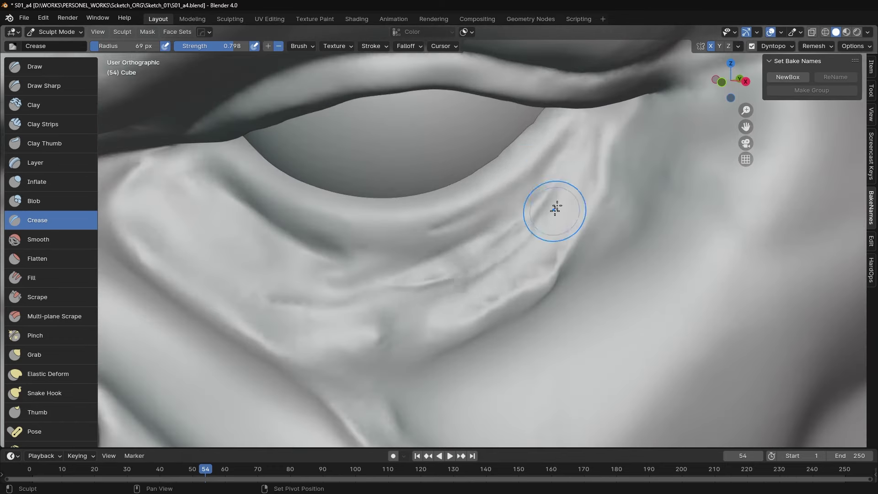
middle_click_drag(555, 208, 349, 190)
- Touch up the under-eye wrinkles with Clay Strips, Draw and Crease, viewing the whole face
key("c")
key("x")
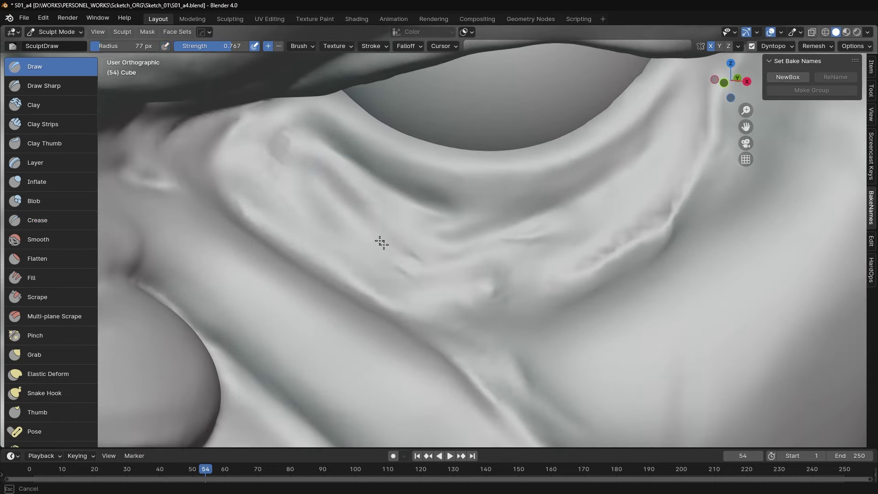
key("shift+c")
scroll(471, 248, "down", 5)
mouse_move(381, 242)
middle_mouse_down()
mouse_move(472, 247)
mouse_move(485, 224)
mouse_move(446, 214)
mouse_move(470, 202)
mouse_move(430, 273)
middle_mouse_up()
- Build up and crease the lower lip, working toward the opposite mouth corner
key("c")
scroll(550, 250, "down", 5)
scroll(501, 245, "up", 5)
scroll(446, 214, "up", 3)
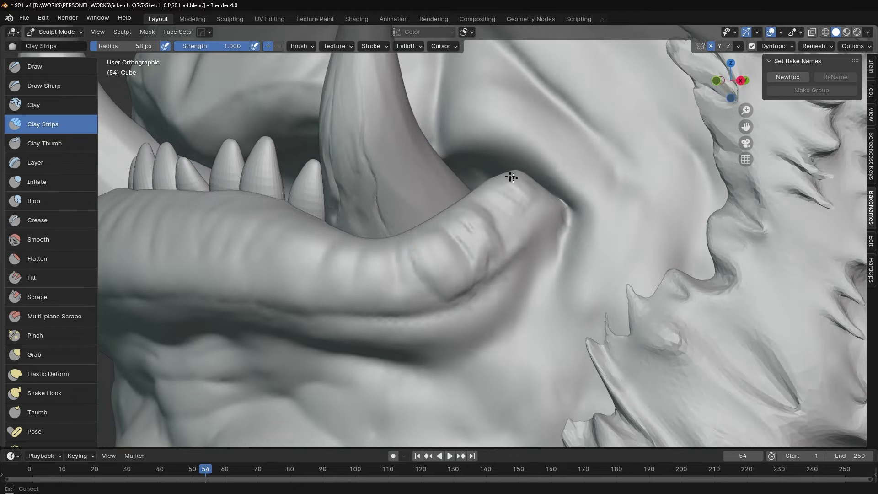
mouse_move(492, 243)
middle_mouse_down()
mouse_move(465, 195)
mouse_move(485, 222)
middle_mouse_up()
mouse_move(466, 263)
middle_mouse_down()
mouse_move(519, 256)
mouse_move(453, 231)
mouse_move(409, 239)
middle_mouse_up()
key("shift+c")
key("c")
mouse_move(502, 215)
middle_mouse_down()
mouse_move(549, 195)
mouse_move(410, 229)
mouse_move(403, 209)
mouse_move(480, 212)
mouse_move(538, 199)
mouse_move(506, 192)
mouse_move(531, 206)
mouse_move(467, 194)
mouse_move(482, 230)
middle_mouse_up()
scroll(558, 210, "down", 5)
scroll(409, 230, "up", 5)
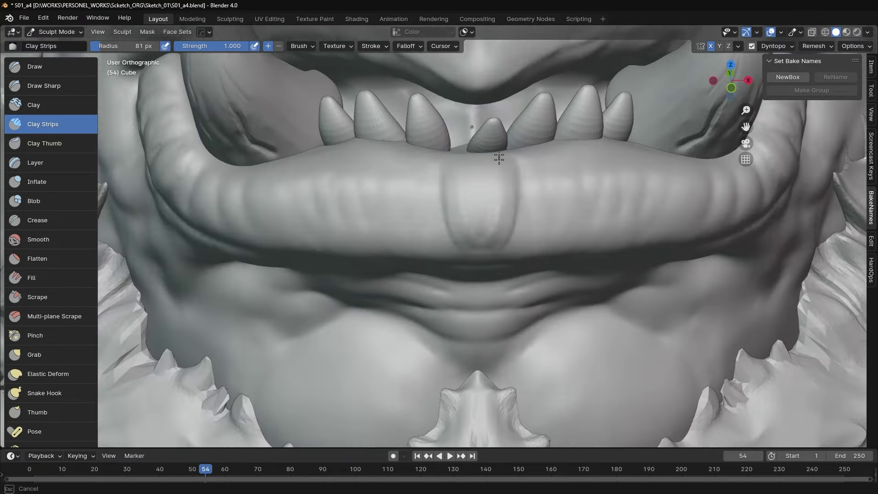
- Stroke vertical wrinkles along the lower lip and teeth from several angles, ending in front view
mouse_move(498, 157)
middle_mouse_down()
mouse_move(502, 231)
mouse_move(458, 220)
mouse_move(413, 229)
mouse_move(486, 230)
mouse_move(490, 149)
mouse_move(479, 174)
middle_mouse_up()
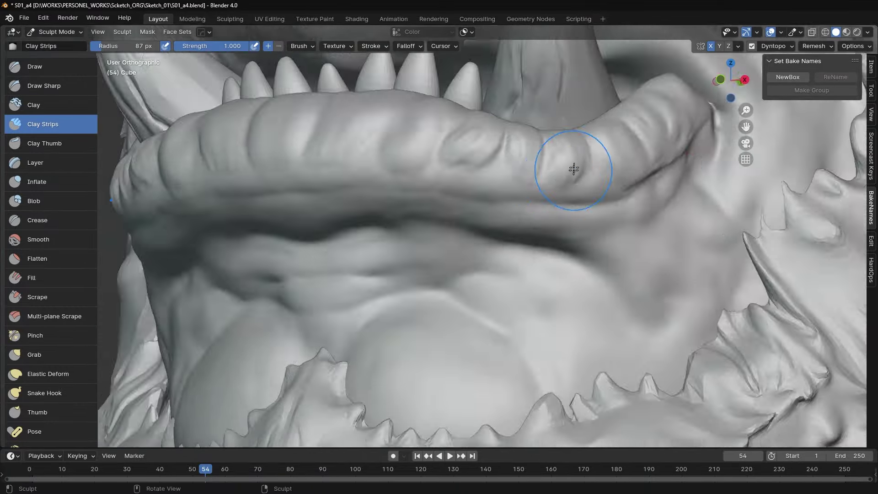
middle_click_drag(573, 168, 440, 201)
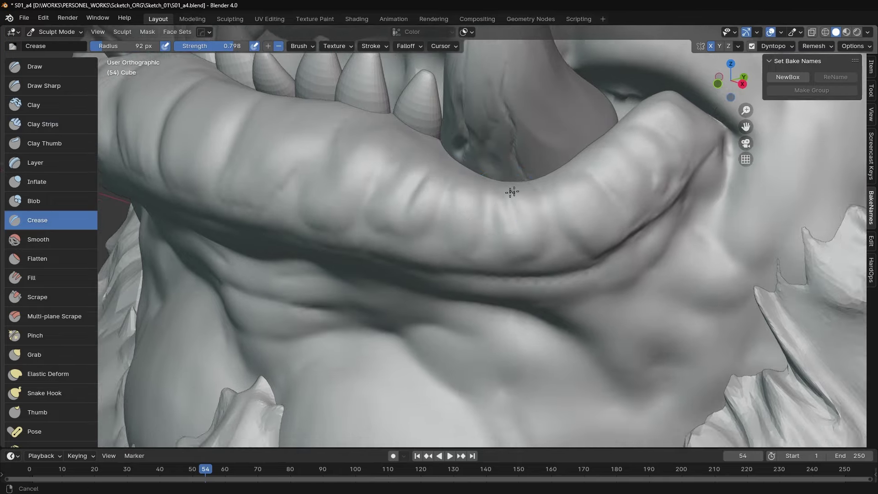
middle_click_drag(512, 192, 561, 257)
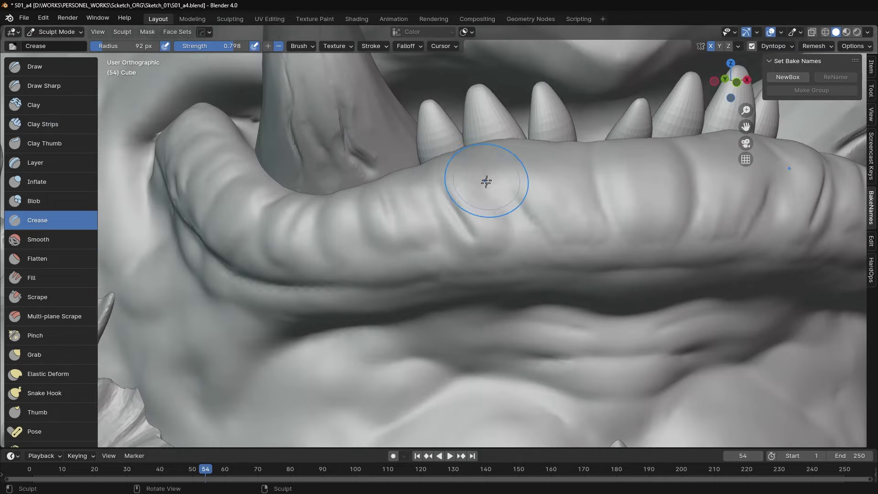
middle_click_drag(515, 184, 435, 108)
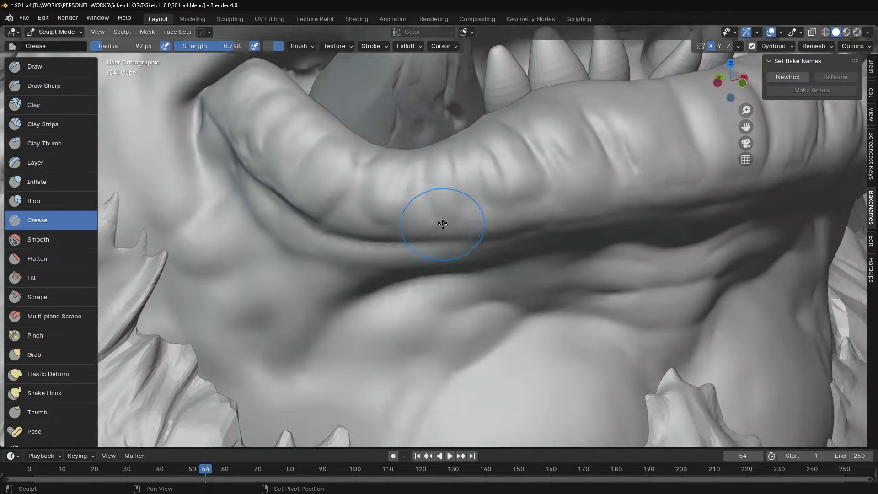
mouse_move(441, 222)
middle_mouse_down()
mouse_move(395, 242)
mouse_move(353, 183)
mouse_move(429, 149)
mouse_move(386, 181)
mouse_move(432, 196)
mouse_move(461, 137)
mouse_move(506, 133)
mouse_move(500, 172)
mouse_move(375, 211)
mouse_move(486, 151)
mouse_move(304, 222)
mouse_move(400, 199)
mouse_move(300, 219)
mouse_move(331, 216)
middle_mouse_up()
scroll(331, 216, "down", 5)
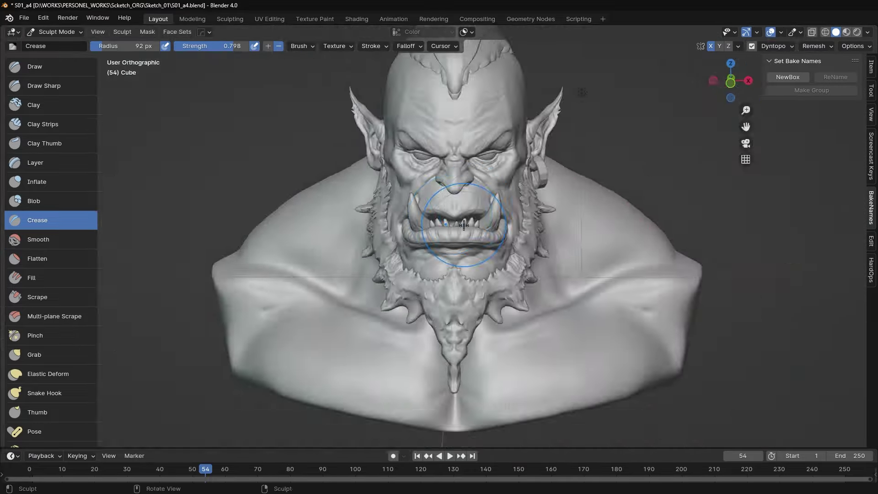
scroll(431, 196, "up", 5)
key("c")
mouse_move(431, 195)
middle_mouse_down()
mouse_move(441, 250)
mouse_move(433, 188)
mouse_move(431, 220)
mouse_move(486, 151)
middle_mouse_up()
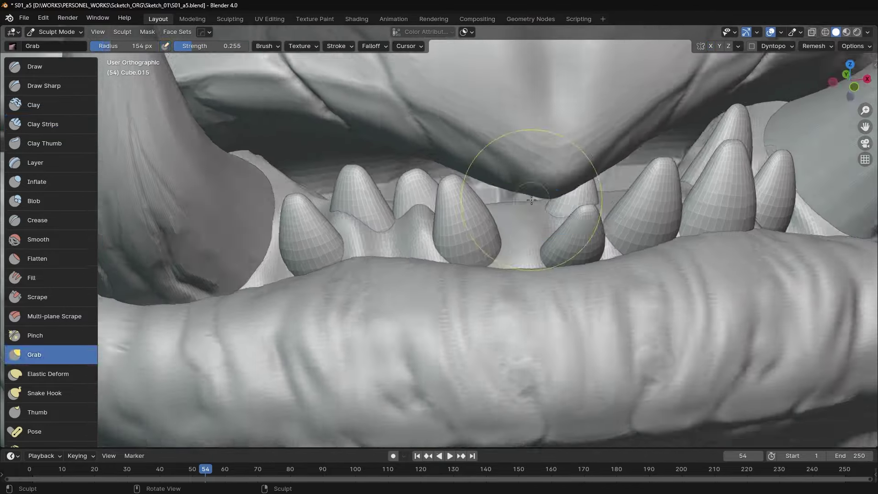
- Reshape the lower lip area with the Grab brush in front view
scroll(502, 277, "down", 4)
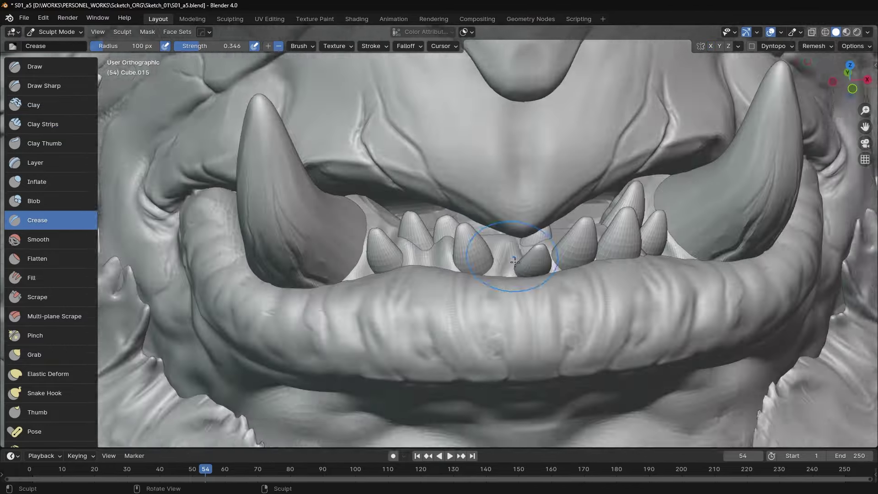
key("g")
scroll(503, 277, "up", 4)
scroll(501, 205, "down", 5)
scroll(501, 204, "up", 6)
key("KP_1")
scroll(521, 229, "down", 3)
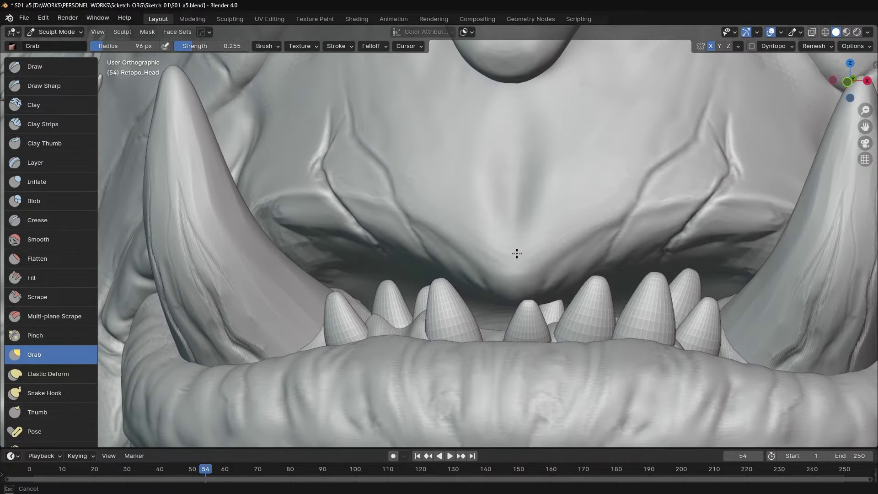
scroll(538, 219, "up", 2)
- Refine the lower lip wrinkles near the tusk, alternating Crease and Clay Strips
key("shift+c")
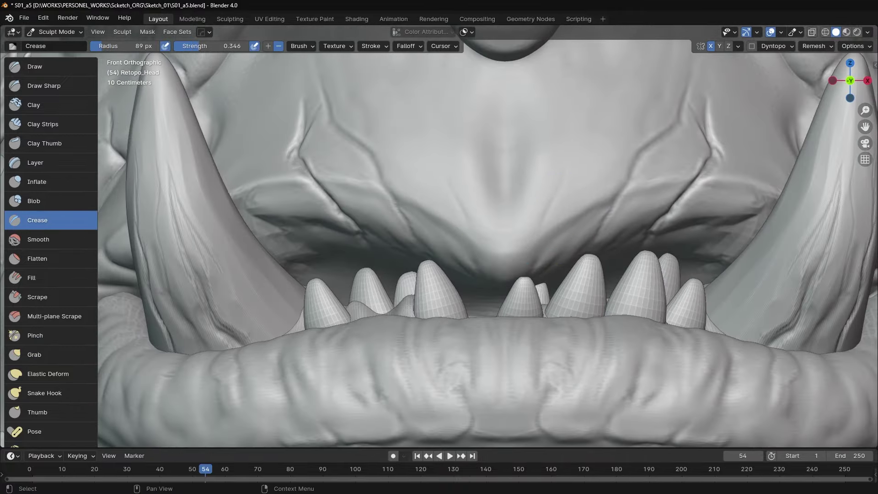
scroll(503, 220, "up", 2)
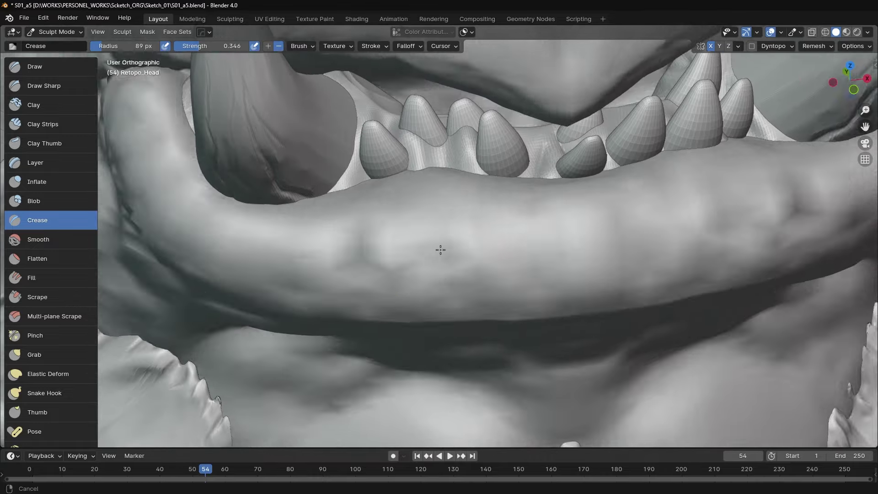
mouse_move(439, 249)
middle_mouse_down()
mouse_move(517, 232)
mouse_move(540, 210)
mouse_move(691, 163)
mouse_move(471, 265)
middle_mouse_up()
mouse_move(523, 244)
middle_mouse_down()
mouse_move(438, 234)
mouse_move(580, 221)
mouse_move(548, 248)
mouse_move(412, 206)
middle_mouse_up()
key("c")
key("shift+c")
key("c")
key("shift+c")
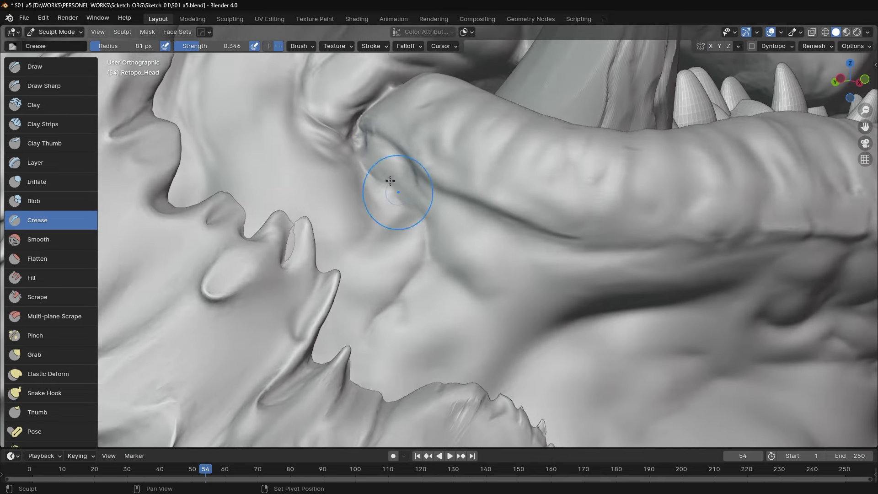
mouse_move(386, 186)
middle_mouse_down()
mouse_move(358, 287)
mouse_move(355, 208)
mouse_move(368, 141)
mouse_move(357, 257)
middle_mouse_up()
scroll(429, 256, "down", 3)
- Build up the chin beneath the mouth with Clay Strips and crease under the jaw
mouse_move(429, 256)
middle_mouse_down()
mouse_move(513, 231)
mouse_move(476, 207)
mouse_move(513, 174)
mouse_move(413, 200)
mouse_move(456, 186)
middle_mouse_up()
scroll(503, 256, "up", 5)
key("c")
left_click_drag(452, 202, 509, 192)
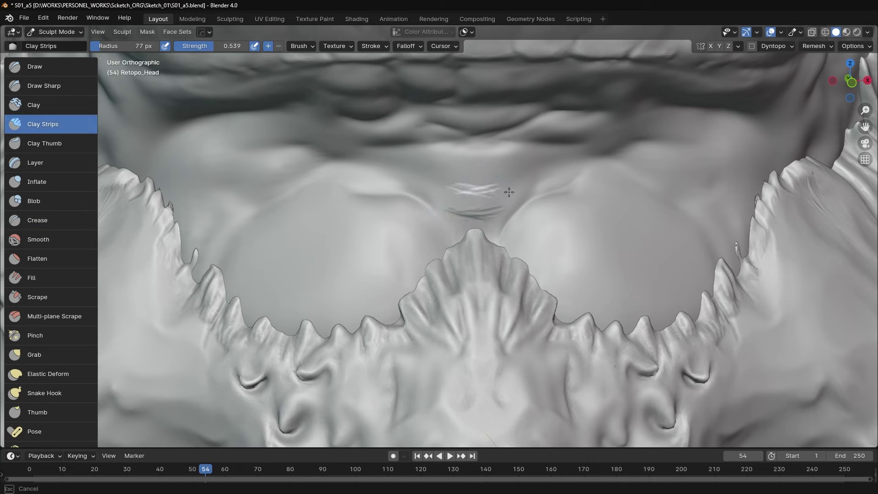
mouse_move(479, 187)
middle_mouse_down()
mouse_move(461, 203)
mouse_move(441, 185)
middle_mouse_up()
key("shift+c")
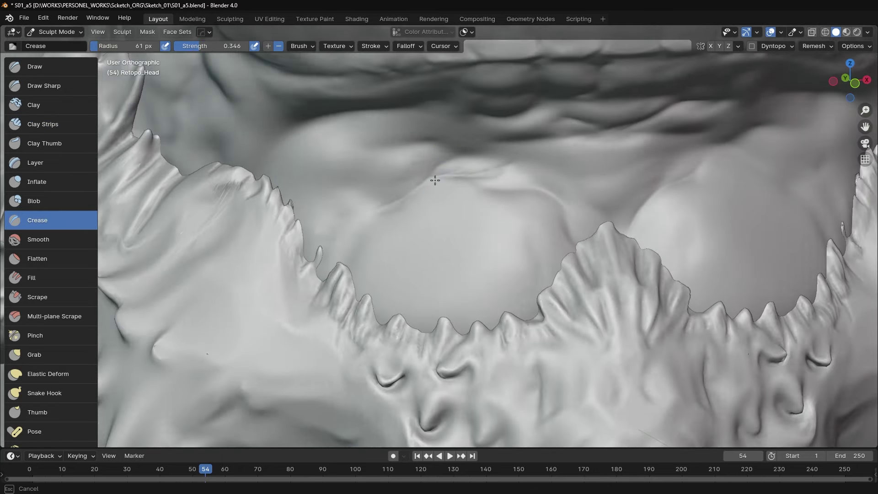
mouse_move(361, 211)
middle_mouse_down()
mouse_move(500, 147)
mouse_move(510, 132)
mouse_move(519, 147)
mouse_move(496, 175)
mouse_move(482, 154)
middle_mouse_up()
key("c")
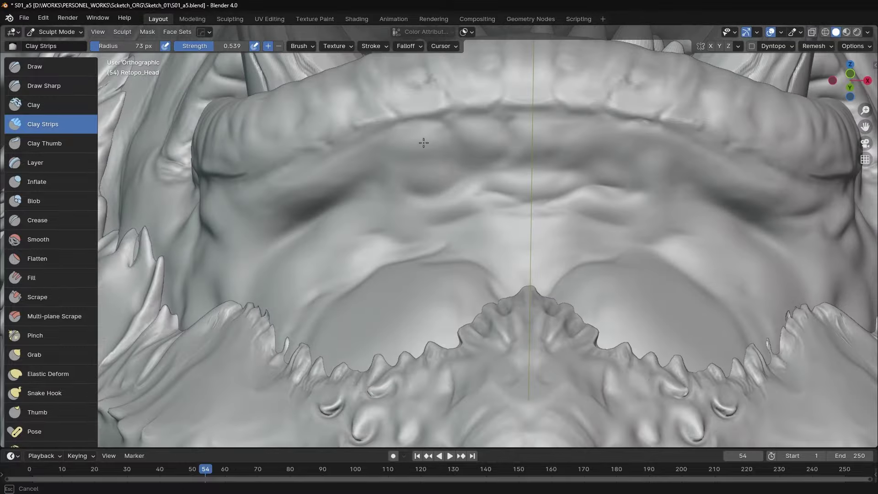
key("shift+c")
mouse_move(424, 143)
middle_mouse_down()
mouse_move(488, 199)
mouse_move(516, 143)
mouse_move(550, 177)
mouse_move(511, 183)
middle_mouse_up()
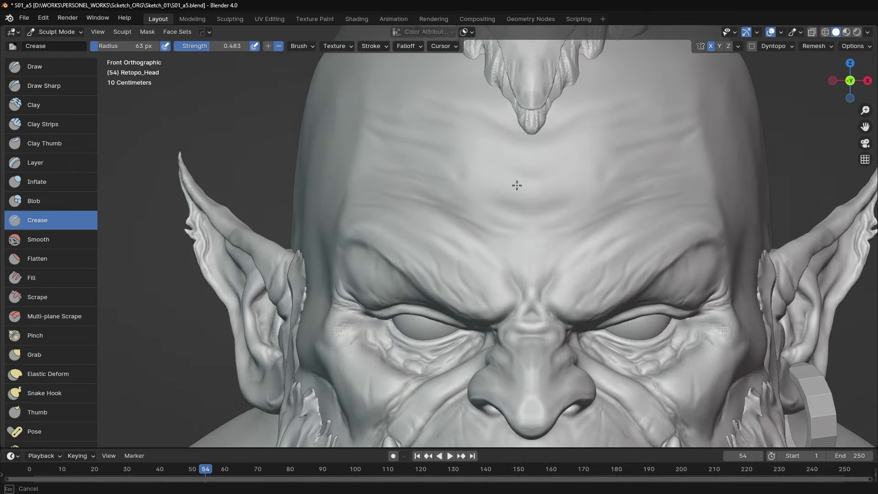
- Sharpen and build up the forehead wrinkles, alternating Draw Sharp and Clay Strips brushes
key("shift+x")
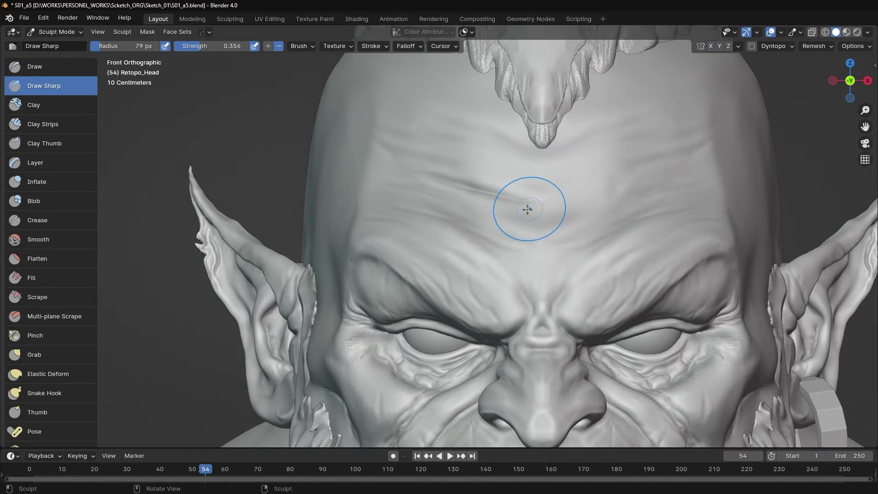
middle_click_drag(573, 188, 420, 218, "ctrl")
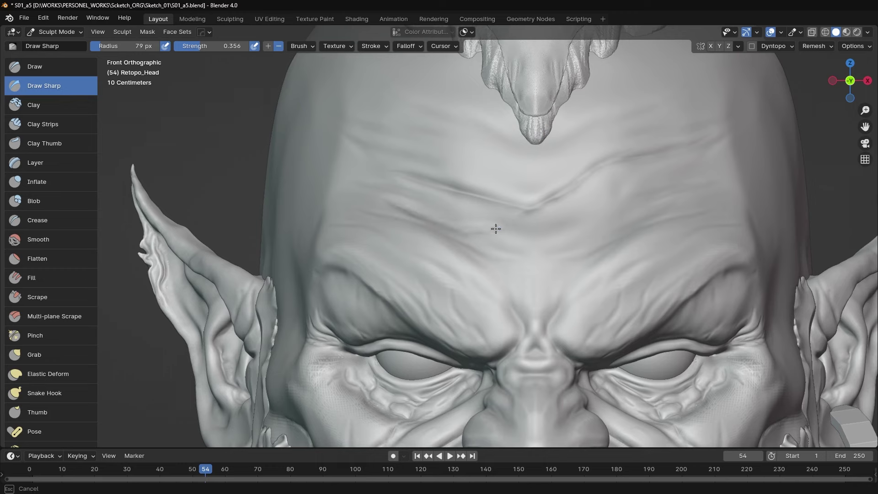
middle_click_drag(589, 216, 555, 172, "ctrl")
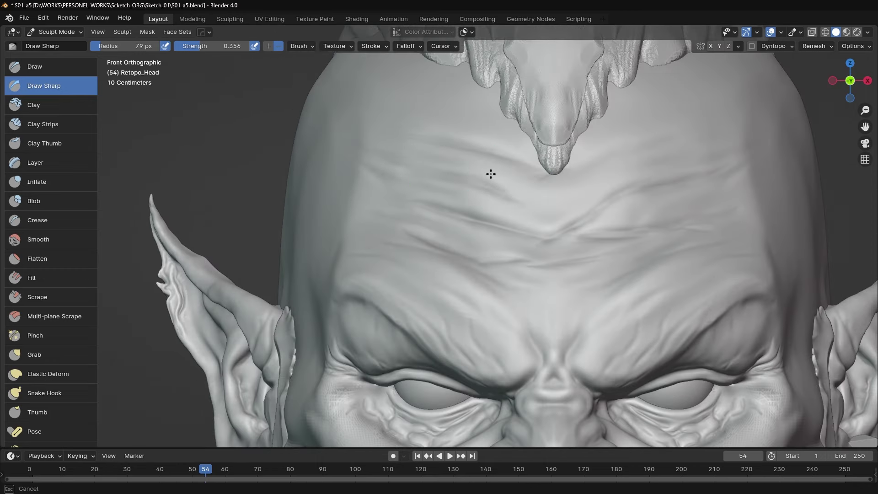
middle_click_drag(491, 174, 449, 177, "ctrl")
middle_click_drag(558, 195, 493, 188, "ctrl")
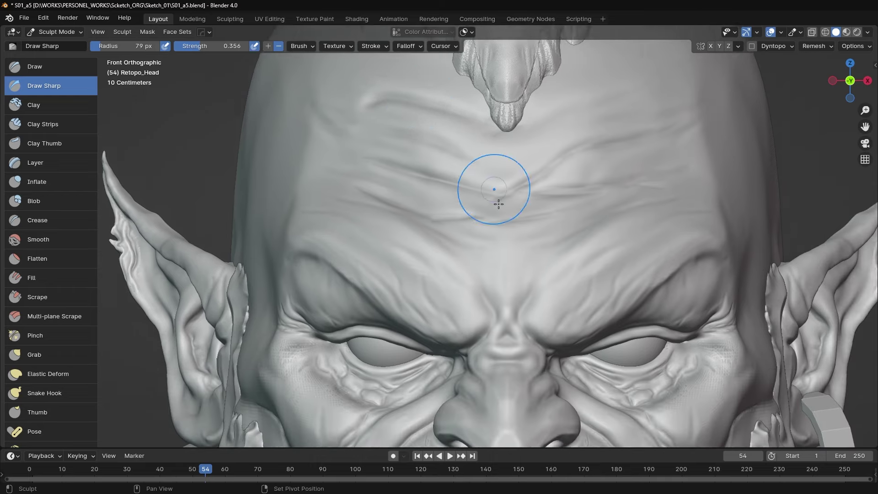
mouse_move(508, 246)
middle_mouse_down("ctrl")
mouse_move(424, 206)
mouse_move(550, 140)
middle_mouse_up("ctrl")
key("c")
key("shift+d")
key("c")
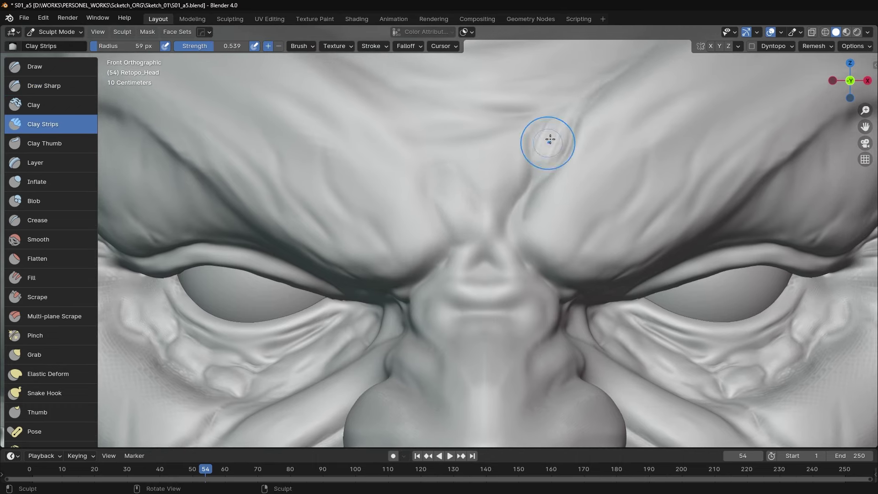
key("shift+d")
mouse_move(488, 201)
middle_mouse_down("ctrl")
mouse_move(469, 156)
mouse_move(496, 203)
middle_mouse_up("ctrl")
key("c")
- Grab the nose bridge, then shrink the Draw Sharp brush radius to 84 px
key("g")
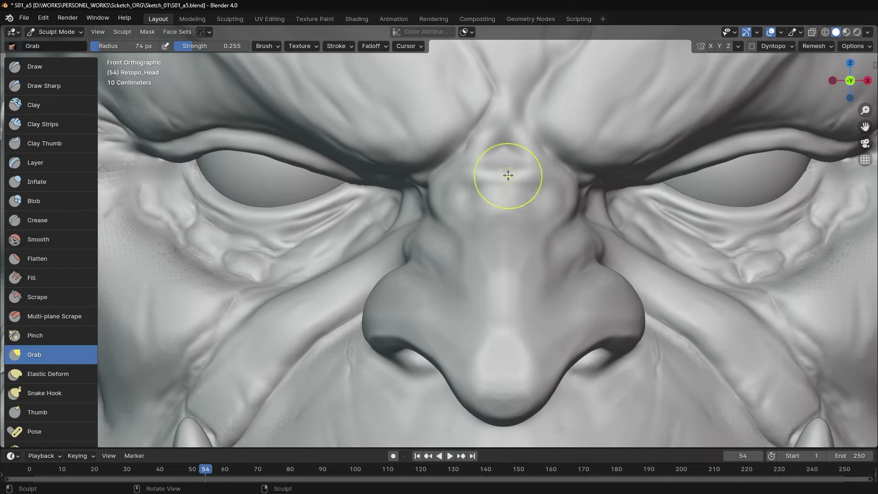
mouse_move(543, 175)
middle_mouse_down("ctrl")
mouse_move(540, 192)
mouse_move(479, 168)
middle_mouse_up("ctrl")
key("shift+c")
key("shift+d")
key("f")
left_click(453, 241)
mouse_move(452, 241)
middle_mouse_down()
mouse_move(574, 216)
mouse_move(560, 212)
mouse_move(496, 255)
middle_mouse_up()
key("f")
left_click(562, 214)
- Add clay and sharp crease lines beneath and beside the nose
scroll(562, 216, "down", 5)
scroll(494, 258, "up", 1)
scroll(481, 310, "up", 3)
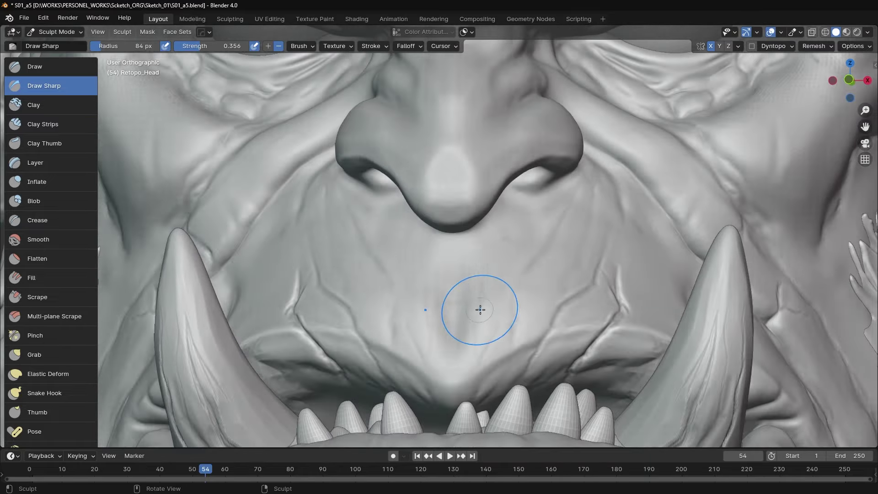
middle_click_drag(480, 310, 479, 259)
middle_click_drag(484, 315, 496, 256)
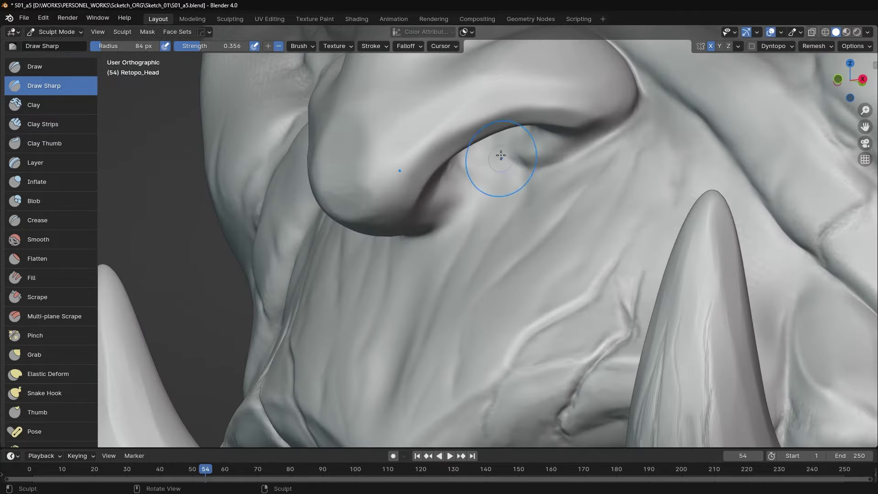
mouse_move(501, 155)
middle_mouse_down()
mouse_move(570, 192)
mouse_move(465, 251)
middle_mouse_up()
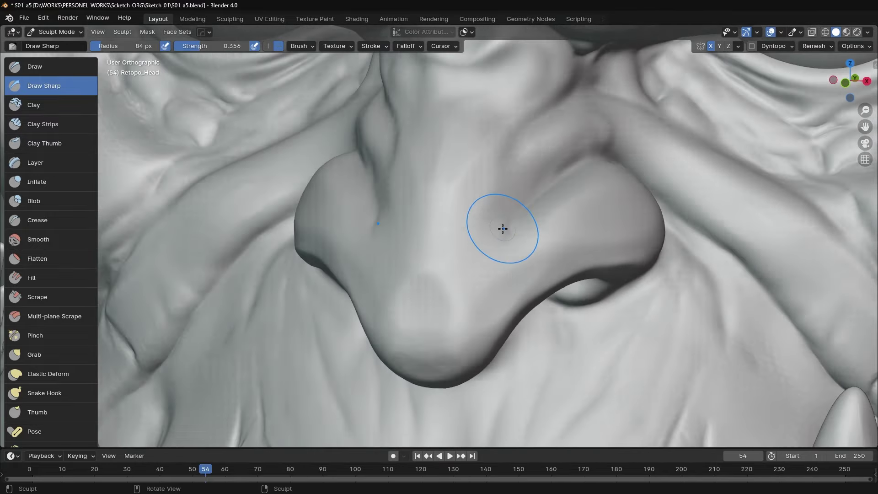
mouse_move(503, 228)
middle_mouse_down()
mouse_move(541, 171)
mouse_move(546, 187)
mouse_move(538, 174)
mouse_move(541, 180)
middle_mouse_up()
key("c")
key("shift+x")
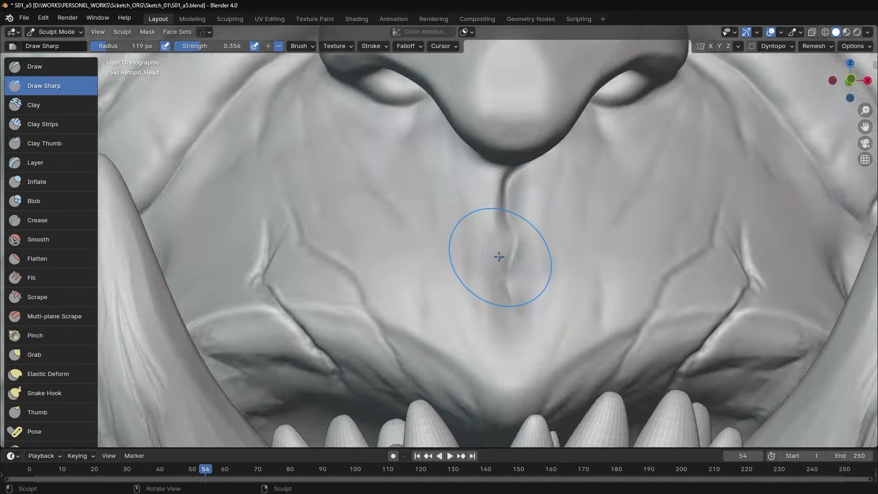
- Carve fine sharp creases around the upper lip, fang and cheek fold beside the nose
middle_click_drag(499, 257, 487, 194, "ctrl")
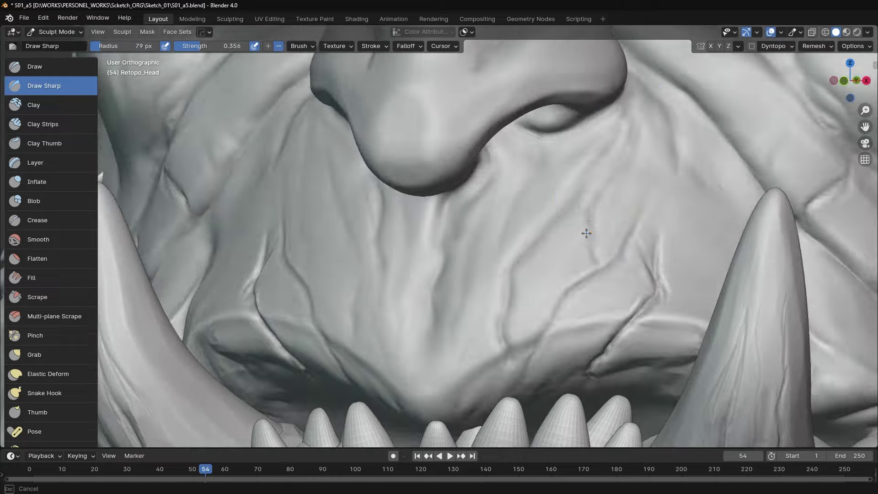
scroll(587, 234, "down", 5)
middle_click_drag(586, 233, 558, 198)
scroll(558, 198, "up", 5)
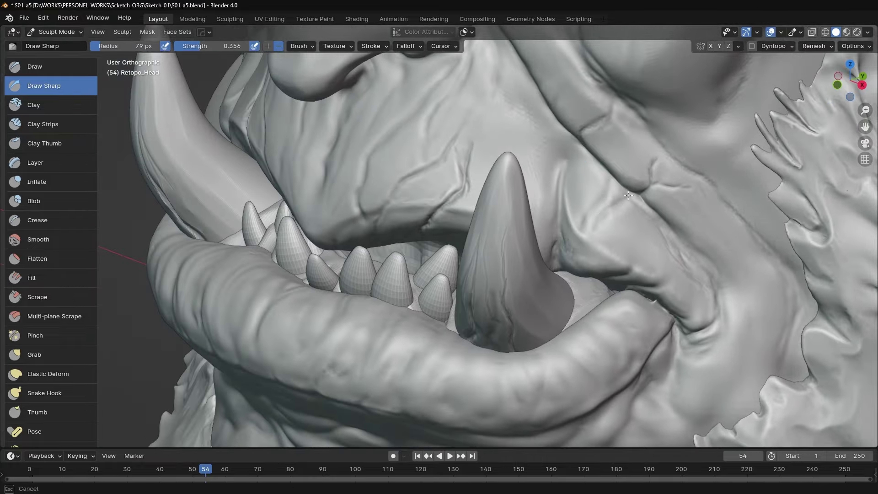
mouse_move(628, 195)
middle_mouse_down()
mouse_move(598, 190)
mouse_move(607, 206)
mouse_move(582, 188)
middle_mouse_up()
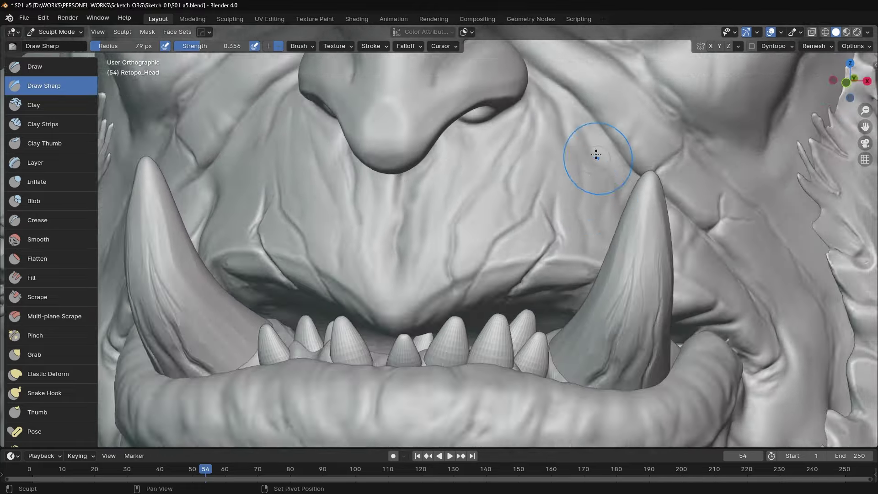
mouse_move(596, 154)
middle_mouse_down()
mouse_move(589, 147)
mouse_move(586, 204)
mouse_move(711, 135)
mouse_move(563, 174)
middle_mouse_up()
mouse_move(712, 162)
middle_mouse_down()
mouse_move(588, 195)
mouse_move(571, 236)
mouse_move(618, 186)
mouse_move(592, 183)
mouse_move(624, 174)
mouse_move(672, 190)
mouse_move(606, 198)
mouse_move(623, 204)
mouse_move(545, 172)
mouse_move(616, 163)
mouse_move(629, 194)
middle_mouse_up()
scroll(623, 204, "down", 5)
- Build up forehead folds with Clay Strips and Draw Sharp, checking from the front view
key("c")
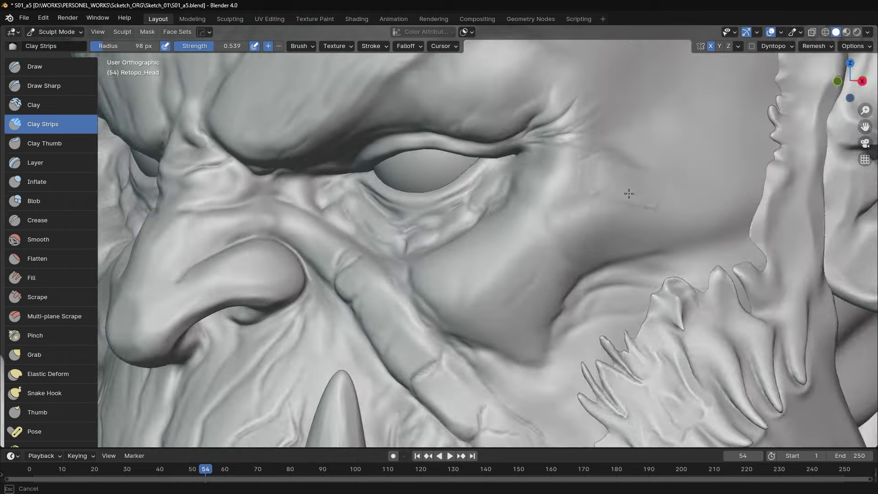
mouse_move(578, 246)
middle_mouse_down()
mouse_move(633, 170)
mouse_move(599, 239)
mouse_move(599, 138)
mouse_move(617, 223)
mouse_move(662, 146)
middle_mouse_up()
key("x")
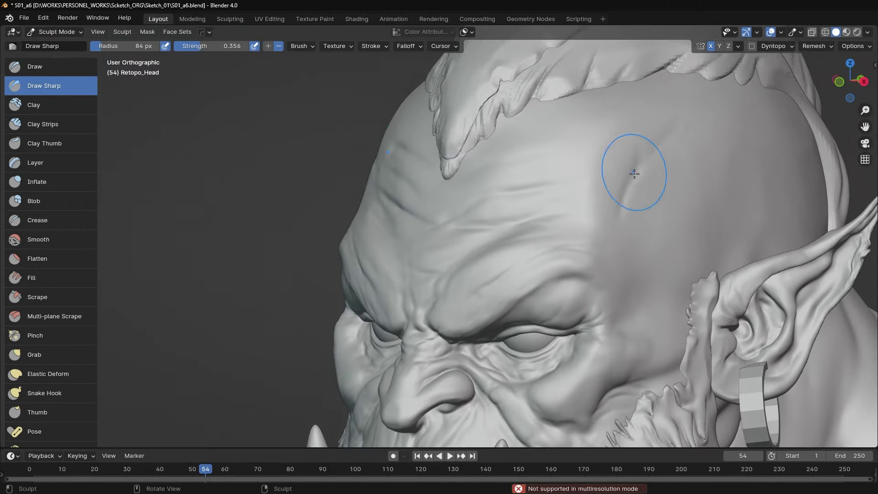
mouse_move(623, 192)
middle_mouse_down()
mouse_move(631, 128)
mouse_move(604, 139)
mouse_move(631, 124)
mouse_move(607, 147)
middle_mouse_up()
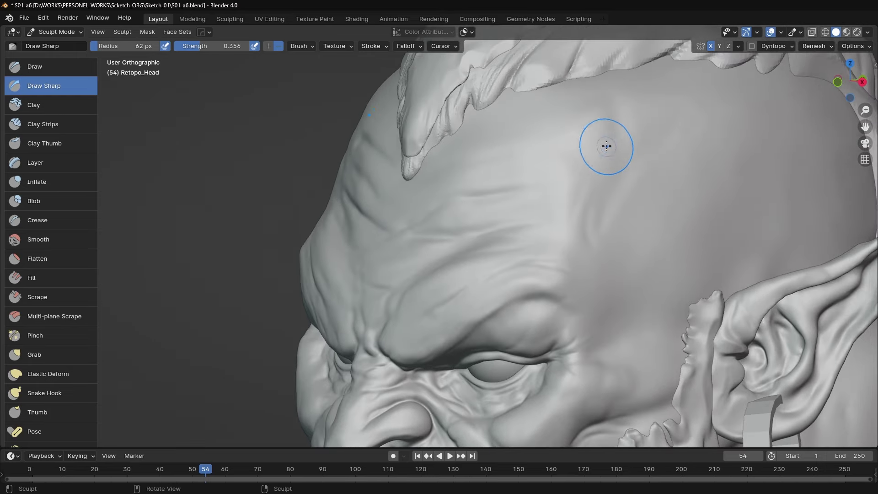
middle_click_drag(615, 104, 639, 102)
mouse_move(604, 191)
middle_mouse_down()
mouse_move(631, 98)
mouse_move(604, 180)
mouse_move(577, 173)
middle_mouse_up()
key("KP_1")
scroll(609, 177, "up", 3)
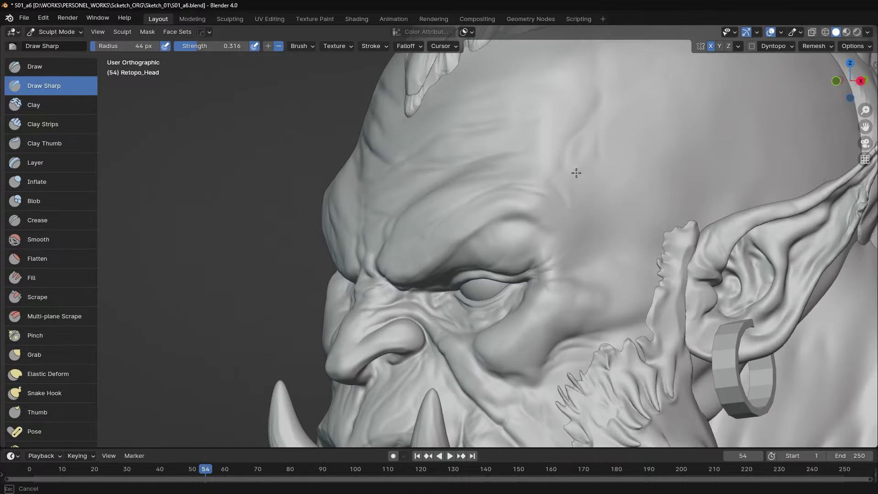
mouse_move(586, 234)
middle_mouse_down()
mouse_move(620, 162)
mouse_move(605, 132)
mouse_move(627, 206)
mouse_move(613, 147)
mouse_move(604, 210)
mouse_move(620, 204)
mouse_move(545, 203)
mouse_move(558, 180)
middle_mouse_up()
key("KP_1")
- Reshape the brow with Grab and resized Clay Strips, then carve sharp brow creases
key("g")
scroll(595, 178, "up", 3)
key("c")
key("f")
left_click(545, 202)
key("f")
left_click(551, 194)
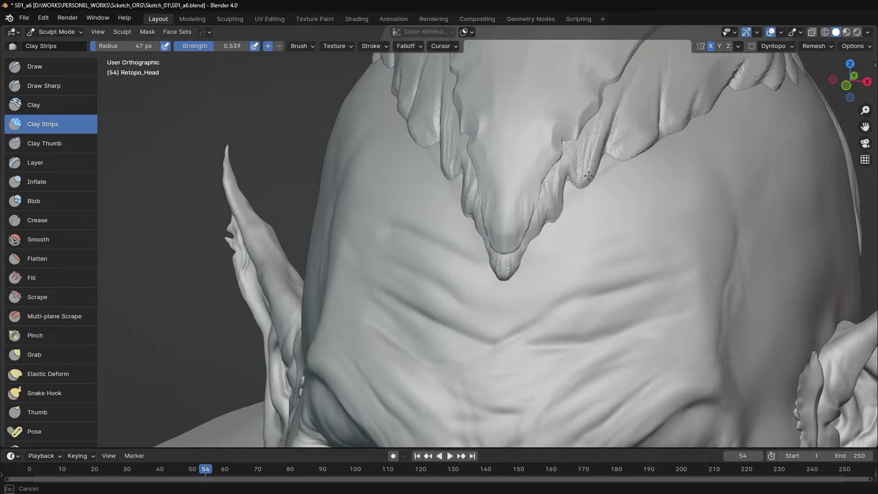
mouse_move(610, 161)
middle_mouse_down()
mouse_move(627, 173)
mouse_move(564, 206)
mouse_move(564, 180)
mouse_move(606, 188)
middle_mouse_up()
key("d")
key("shift+c")
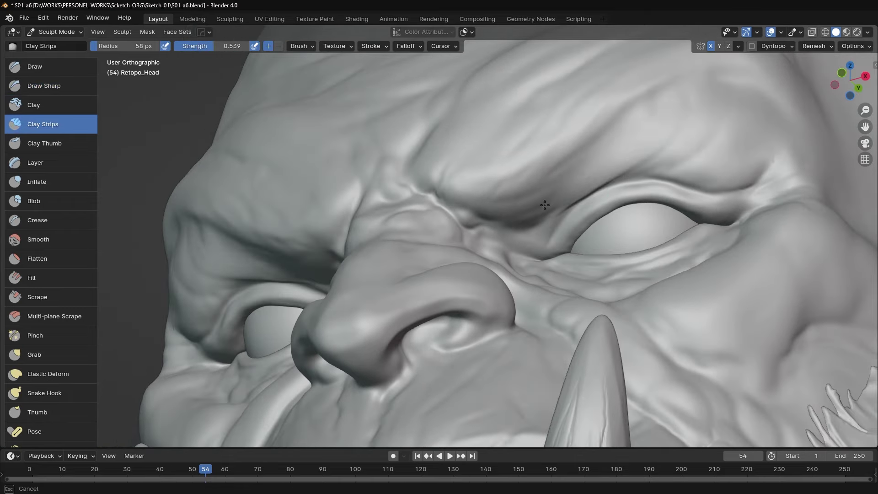
middle_click_drag(664, 151, 616, 183)
- Refine brow creases with Draw Sharp and Clay Strips, then frame the mouth and tusk
key("d")
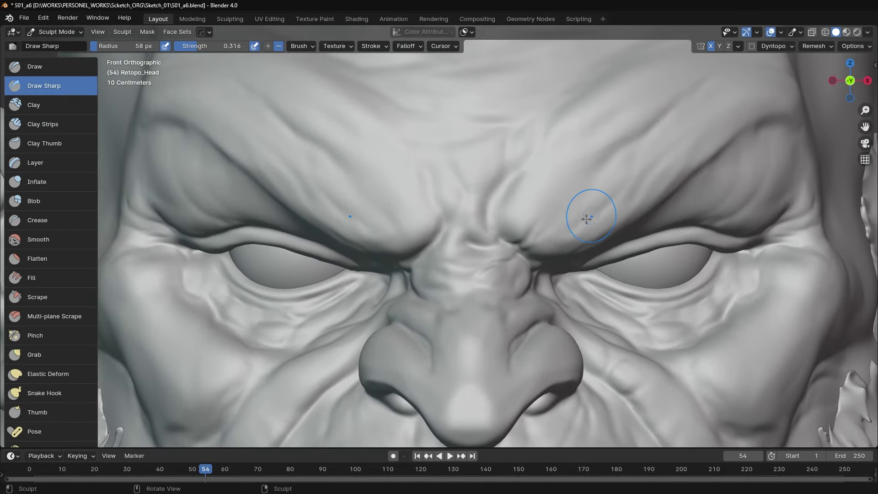
mouse_move(586, 219)
middle_mouse_down("shift")
mouse_move(598, 157)
mouse_move(573, 234)
mouse_move(572, 221)
mouse_move(586, 228)
mouse_move(648, 163)
middle_mouse_up("shift")
scroll(647, 163, "down", 5)
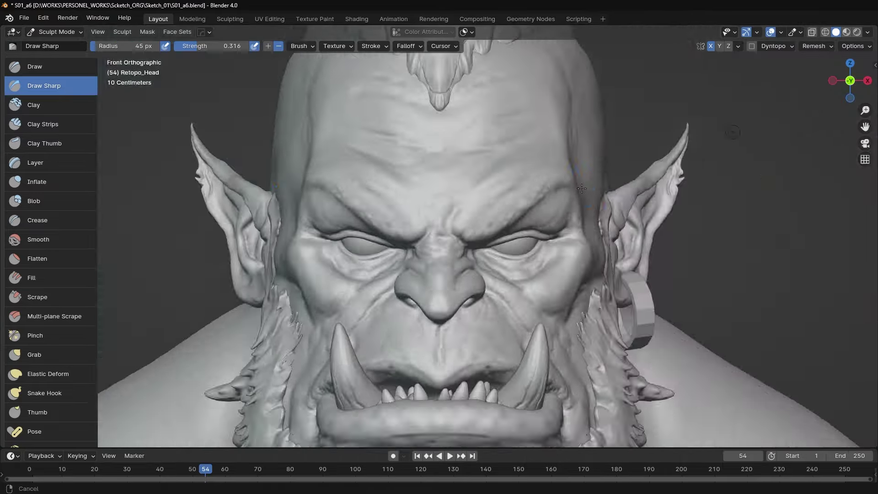
scroll(569, 196, "up", 5)
middle_click_drag(568, 196, 551, 194)
key("c")
scroll(551, 195, "down", 3)
scroll(574, 196, "down", 4)
key("d")
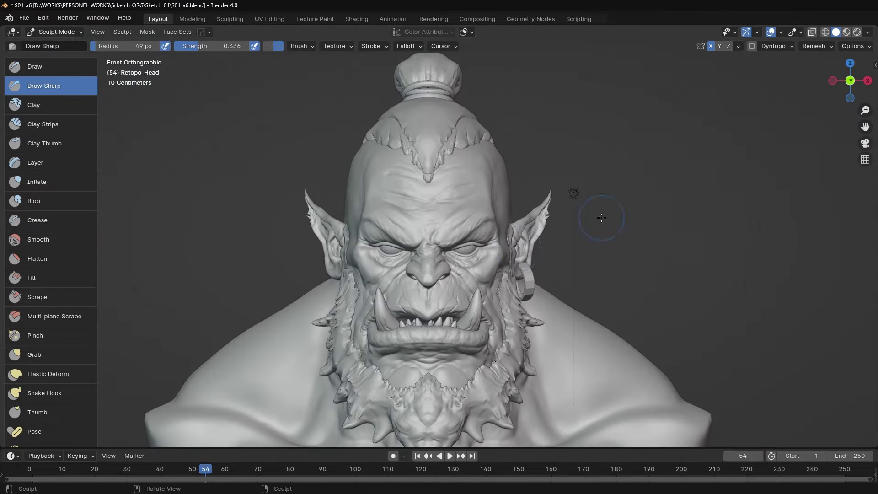
scroll(504, 249, "up", 5)
middle_click_drag(504, 249, 519, 173)
scroll(519, 173, "up", 3)
- Isolate the head in local view and reshape the lip corner with Grab and Clay Strips
key("KP_Divide")
scroll(490, 231, "up", 5)
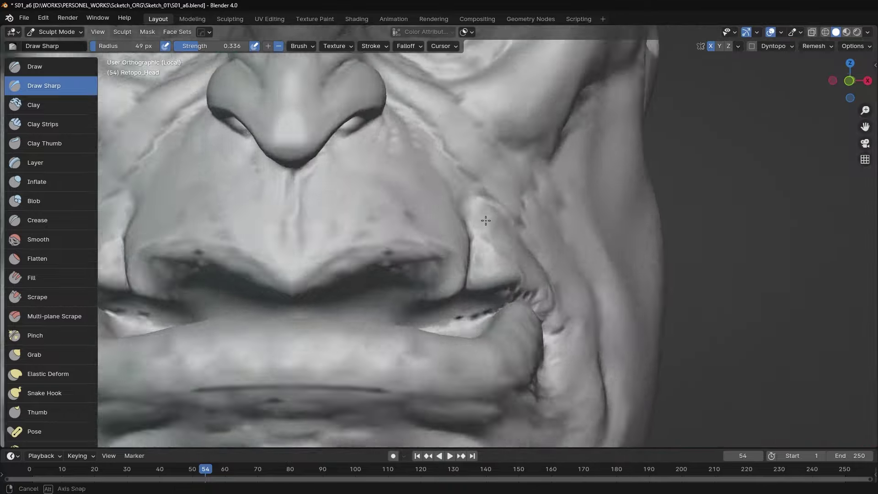
scroll(460, 206, "up", 3)
key("g")
mouse_move(471, 204)
middle_mouse_down()
mouse_move(470, 249)
mouse_move(515, 173)
mouse_move(498, 212)
mouse_move(461, 167)
mouse_move(471, 229)
middle_mouse_up()
key("c")
scroll(471, 234, "down", 5)
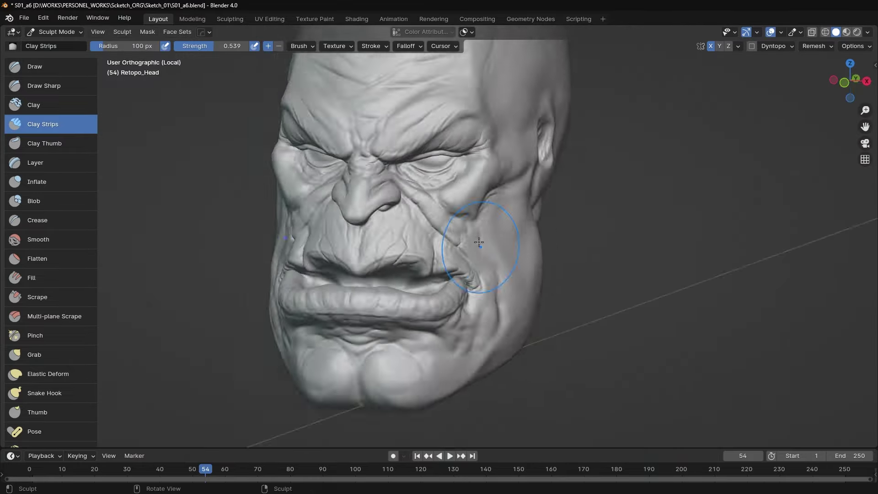
scroll(460, 184, "up", 5)
- Carve sharp crease folds below the mouth corner where the lip meets the cheek
mouse_move(459, 184)
middle_mouse_down()
mouse_move(470, 176)
mouse_move(455, 169)
middle_mouse_up()
scroll(452, 166, "up", 4)
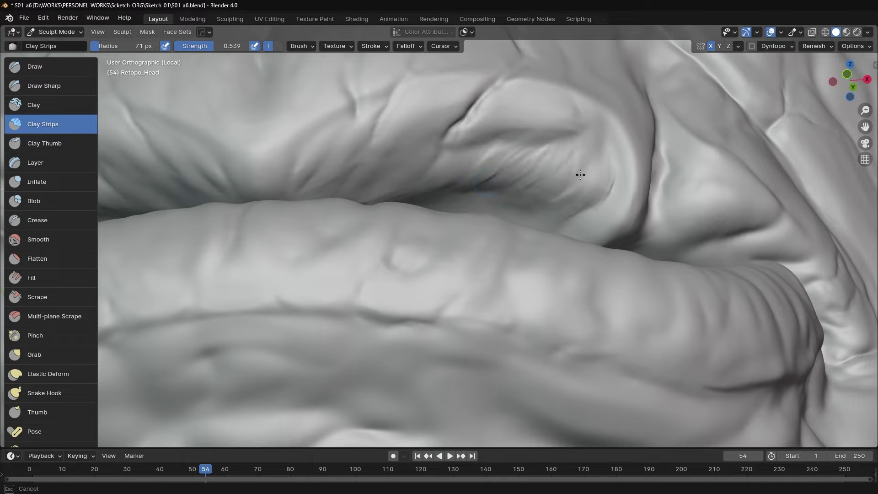
key("shift+x")
scroll(503, 197, "down", 5)
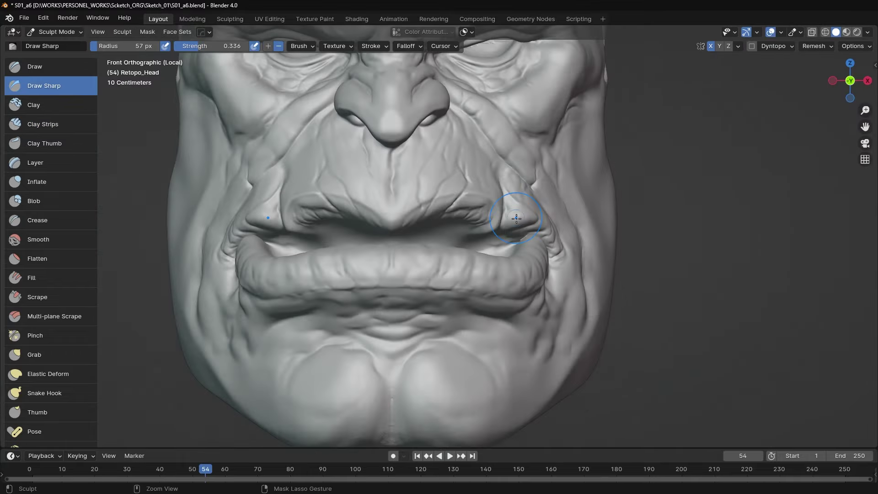
scroll(470, 133, "up", 4)
mouse_move(505, 231)
middle_mouse_down()
mouse_move(470, 133)
mouse_move(478, 237)
middle_mouse_up()
- Paint a separate face set over the upper lip with Draw Face Sets
scroll(525, 181, "down", 2)
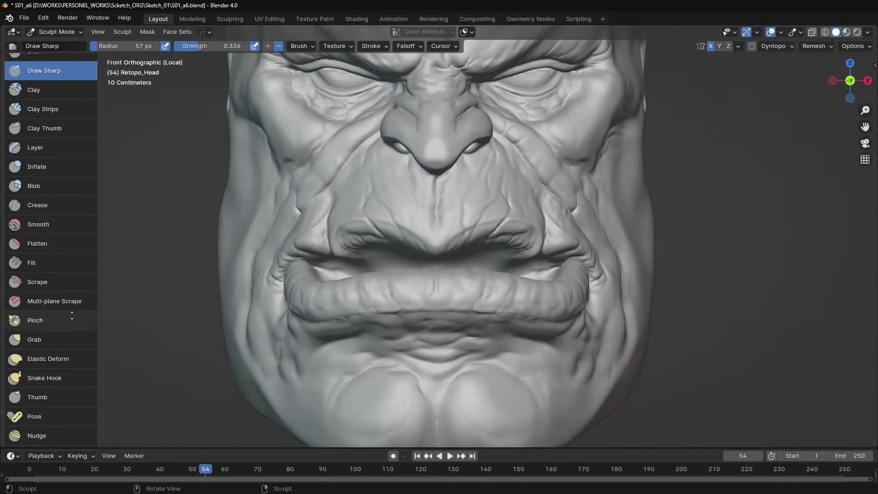
scroll(51, 274, "down", 5)
left_click(50, 339)
left_click(800, 32)
left_click_drag(778, 76, 823, 76)
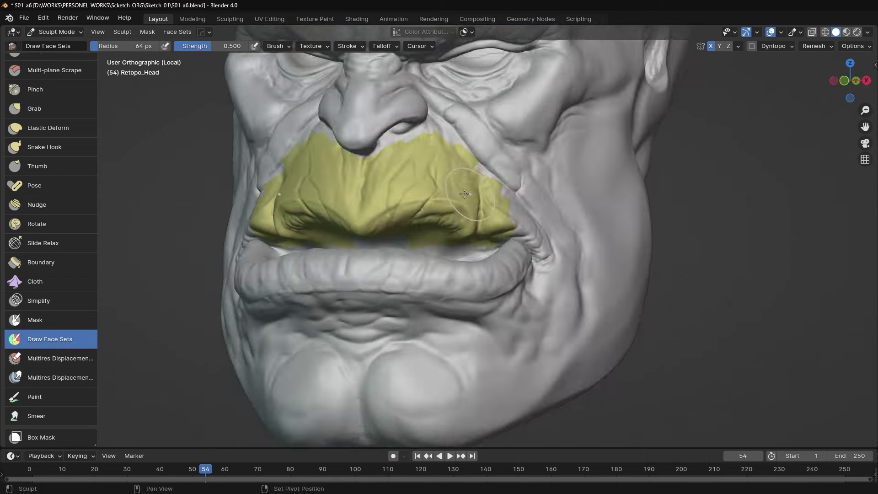
- Sculpt upper-lip wrinkle detail, alternating Scrape/Peaks and Clay Strips
scroll(541, 215, "up", 3)
middle_click_drag(542, 216, 546, 206)
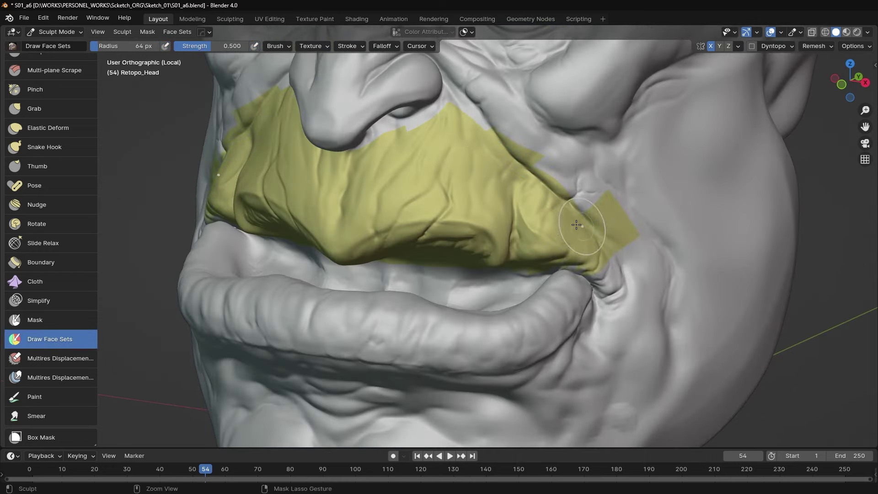
scroll(576, 224, "up", 3)
key("shift+t")
mouse_move(591, 229)
middle_mouse_down()
mouse_move(483, 205)
mouse_move(486, 213)
middle_mouse_up()
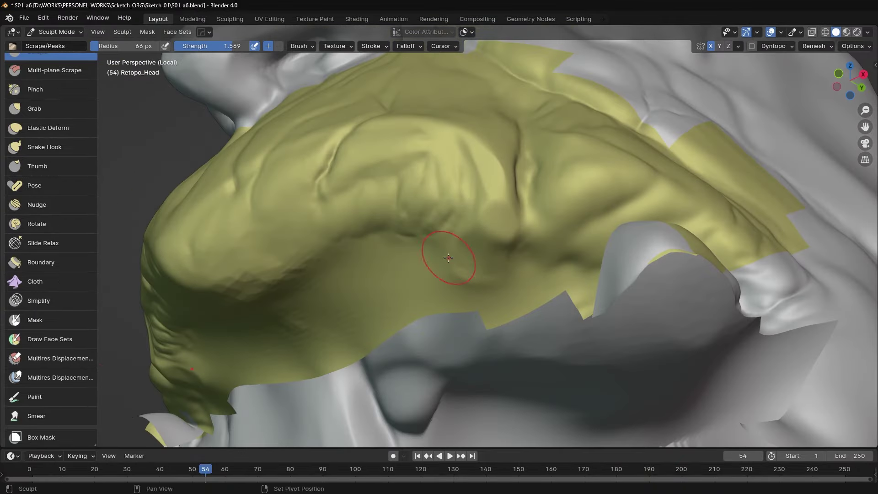
mouse_move(448, 257)
middle_mouse_down()
mouse_move(523, 186)
mouse_move(449, 211)
mouse_move(424, 194)
mouse_move(490, 161)
mouse_move(504, 192)
mouse_move(529, 162)
mouse_move(481, 193)
middle_mouse_up()
key("c")
key("shift+t")
key("c")
mouse_move(521, 165)
middle_mouse_down()
mouse_move(470, 186)
mouse_move(476, 197)
mouse_move(526, 172)
mouse_move(527, 129)
middle_mouse_up()
- Reveal the hidden lower-lip face set and leave local view to see the whole bust
key("h")
key("KP_Divide")
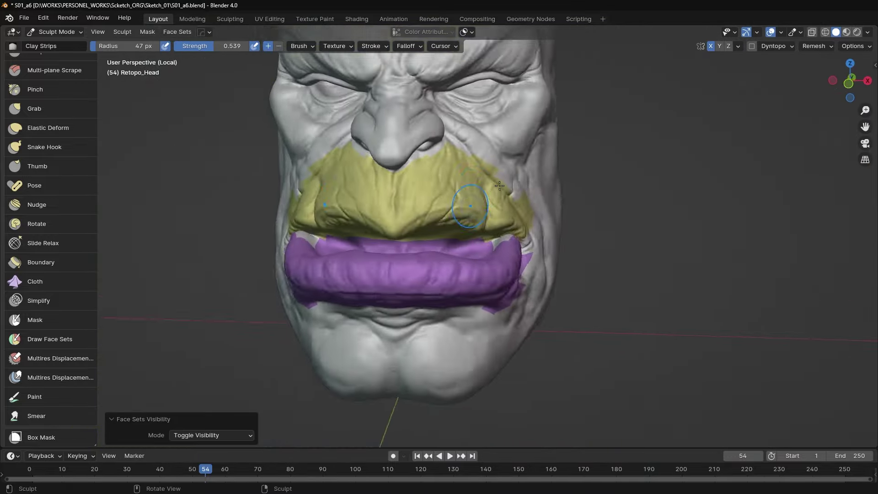
key("KP_1")
scroll(463, 190, "up", 3)
scroll(488, 169, "down", 3)
middle_click_drag(488, 170, 526, 155)
- From the front view, pull the eyelids into shape with the Grab brush
left_click(799, 33)
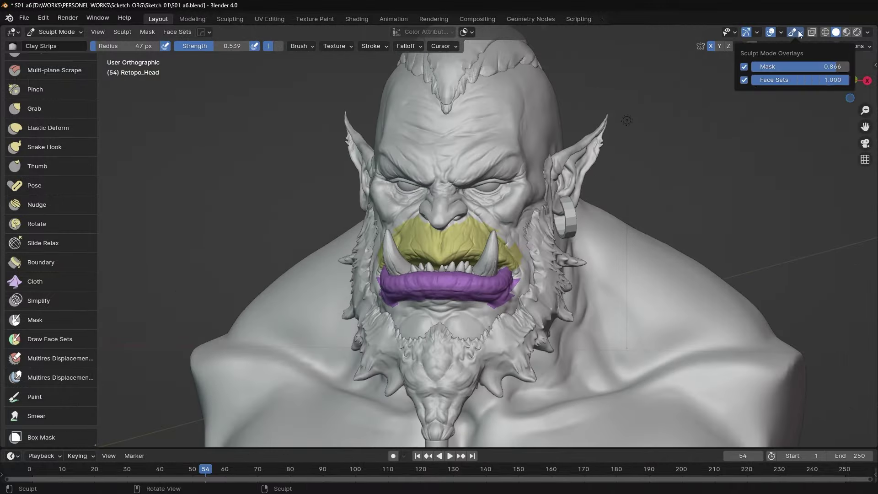
key("KP_1")
scroll(526, 153, "up", 3)
scroll(526, 153, "up", 3)
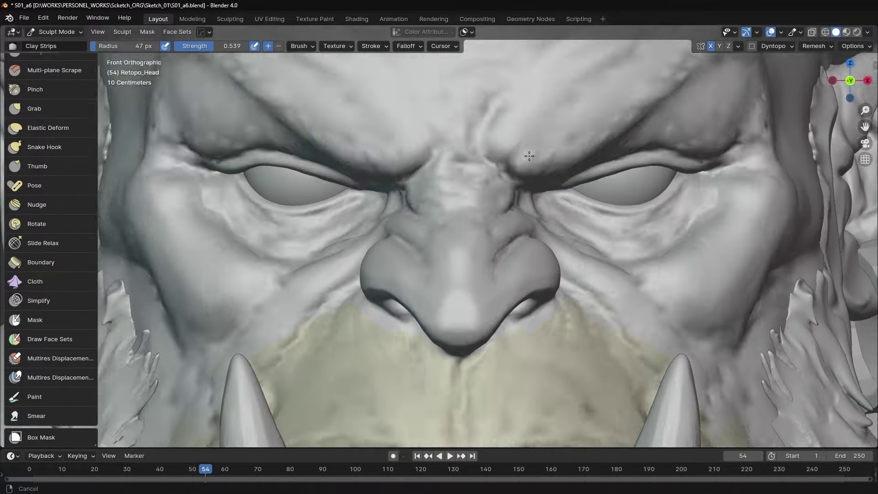
key("g")
left_click_drag(604, 151, 521, 171)
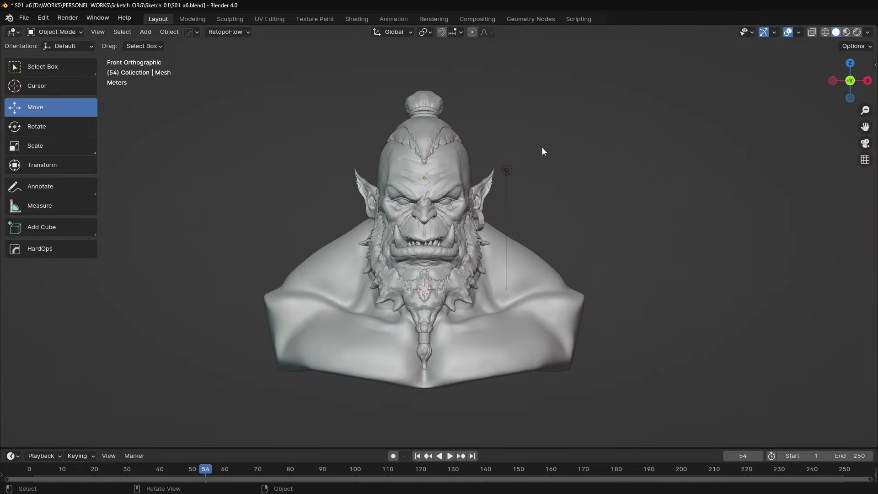
- With Retopo_Head selected, save the file as a new version, S01_a7
left_click(458, 94)
key("KP_Decimal")
key("ctrl+shift+s")
left_click(830, 412)
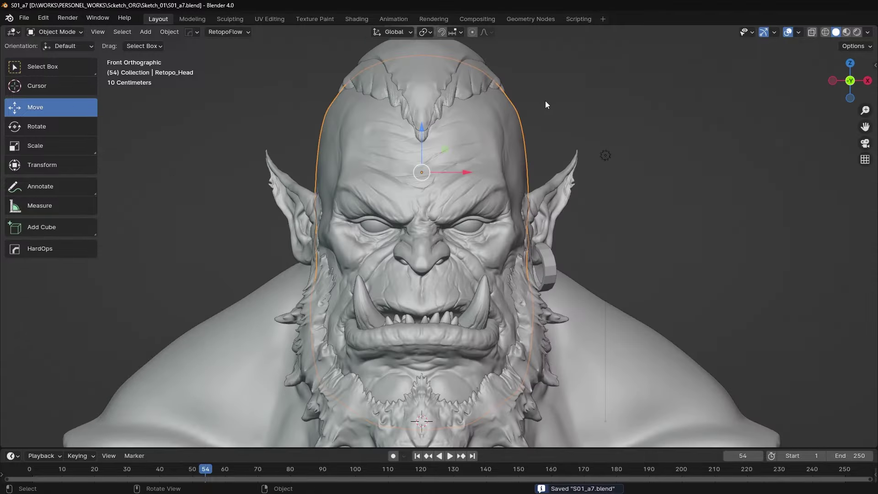
- In UV Editing, mark seams on the retopo head and unwrap the whole mesh
key("Tab")
key("KP_Divide")
key("KP_1")
left_click(274, 19)
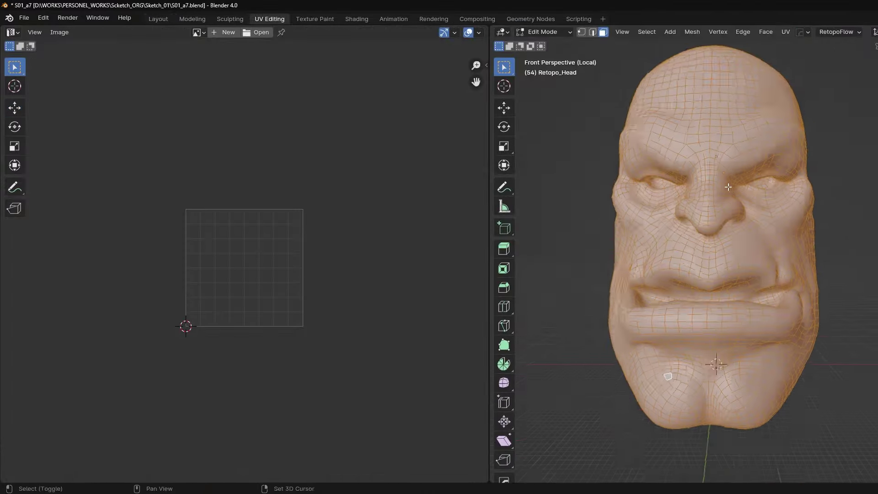
mouse_move(695, 256)
middle_mouse_down()
mouse_move(706, 180)
mouse_move(681, 217)
mouse_move(594, 192)
middle_mouse_up()
left_click_drag(487, 178, 383, 178)
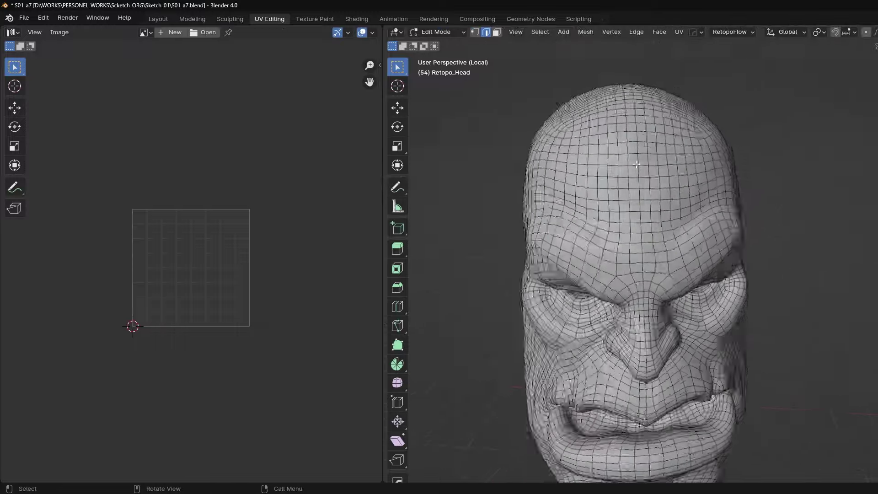
middle_click_drag(669, 181, 660, 237)
key("ctrl+e")
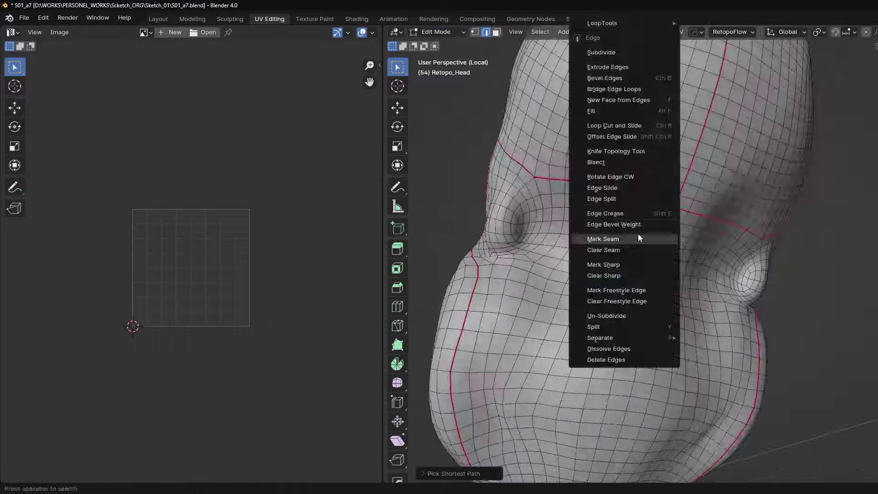
left_click(661, 237)
key("a")
key("u")
scroll(255, 210, "up", 4)
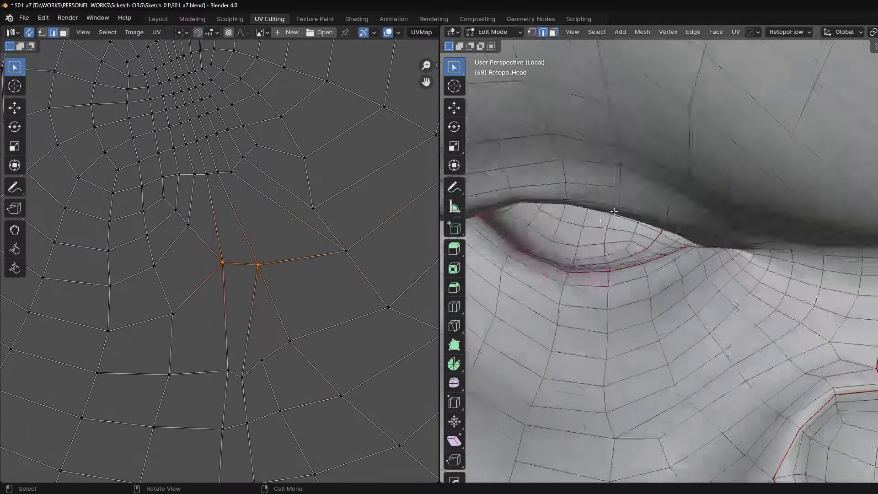
- Select the eye's linked faces and unwrap them as their own island
key("q")
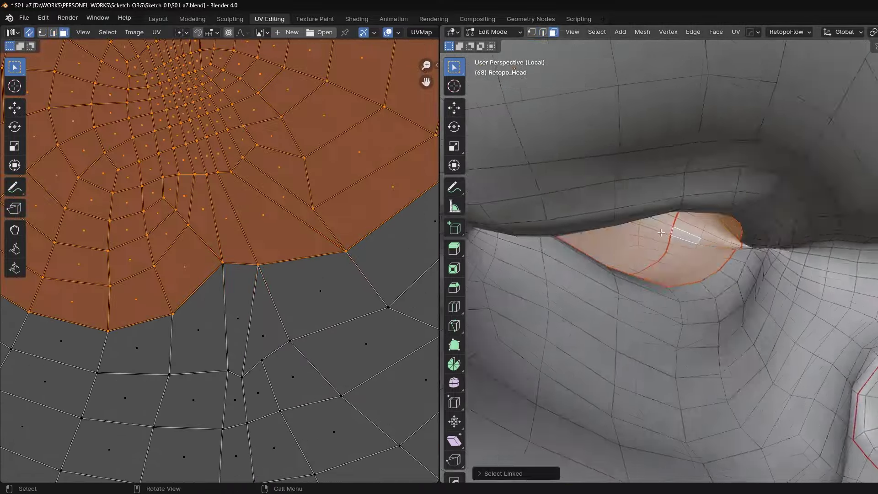
key("l")
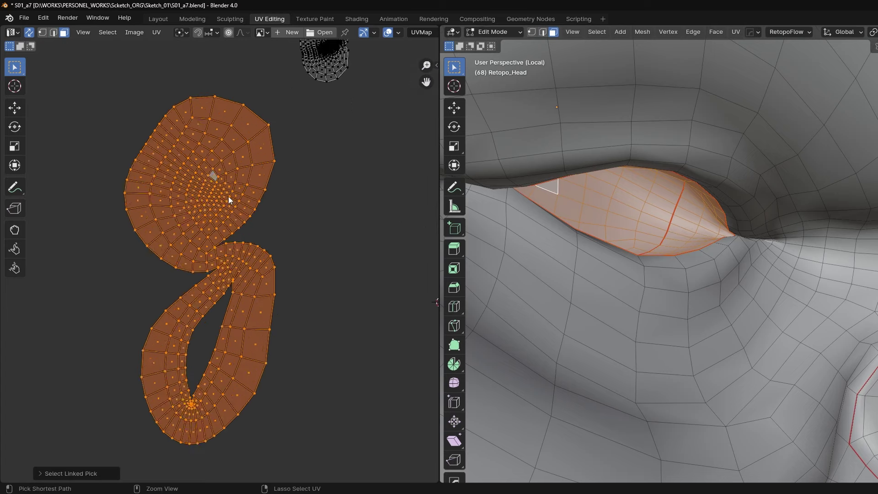
scroll(372, 284, "down", 5)
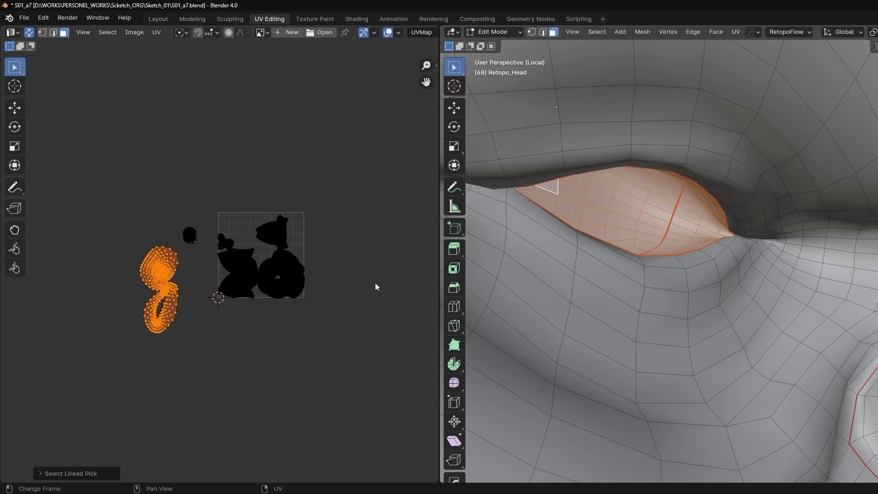
scroll(666, 136, "up", 3)
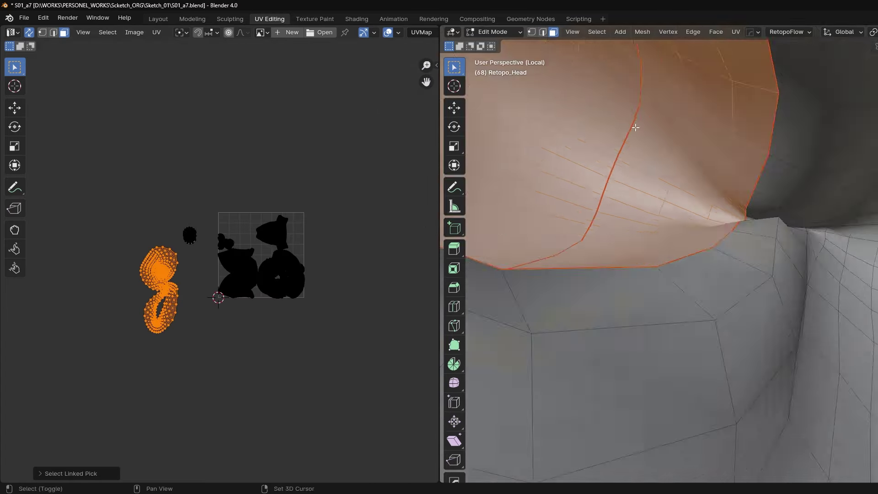
scroll(640, 206, "down", 5)
key("ctrl+e")
left_click(564, 281)
key("ctrl+l")
key("u")
left_click(639, 238)
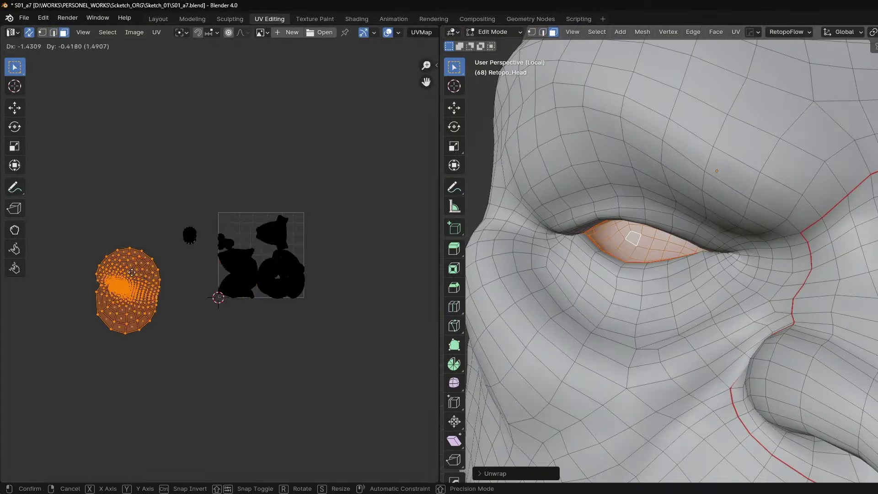
- Move the eye island aside in the UV layout and deselect
scroll(260, 232, "up", 2)
key("s")
key("g")
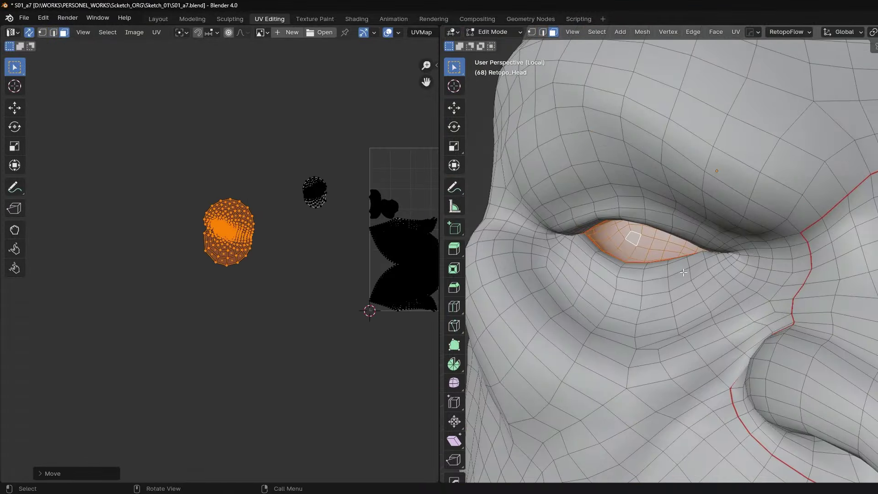
scroll(683, 272, "down", 5)
scroll(685, 274, "up", 5)
key("alt+a")
scroll(686, 274, "down", 5)
scroll(714, 265, "up", 5)
key("ctrl+e")
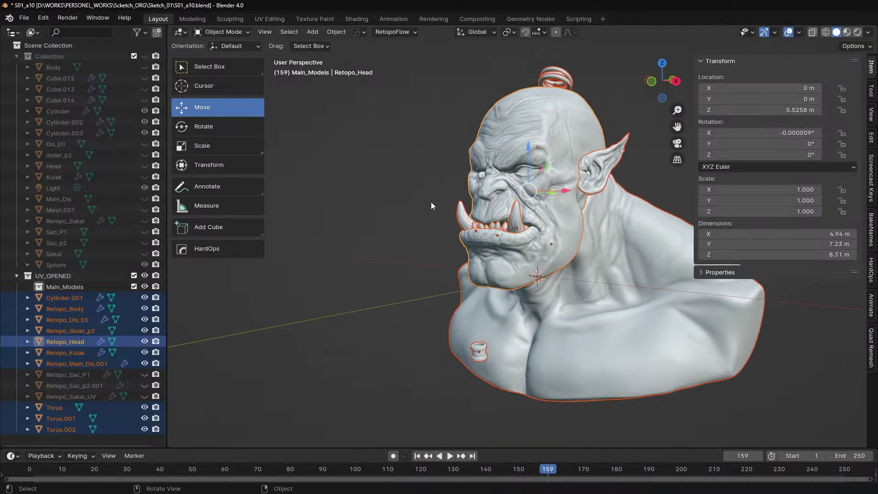
- Move Cylinder.001, the Retopo pieces and Torus rings into UV_OPENED > Main_Models
mouse_move(430, 206)
middle_mouse_down()
mouse_move(105, 347)
mouse_move(271, 336)
mouse_move(432, 256)
mouse_move(461, 259)
middle_mouse_up()
key("m")
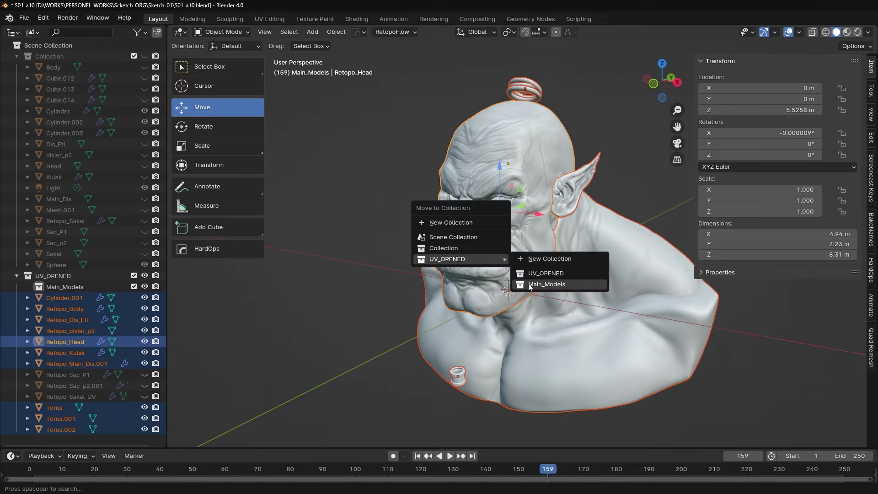
left_click(529, 284)
mouse_move(530, 286)
middle_mouse_down()
mouse_move(455, 234)
mouse_move(594, 304)
mouse_move(548, 267)
mouse_move(509, 273)
middle_mouse_up()
key("alt+a")
- Reselect the Main_Models objects and view the bust from the side
scroll(547, 267, "up", 5)
scroll(525, 256, "down", 2)
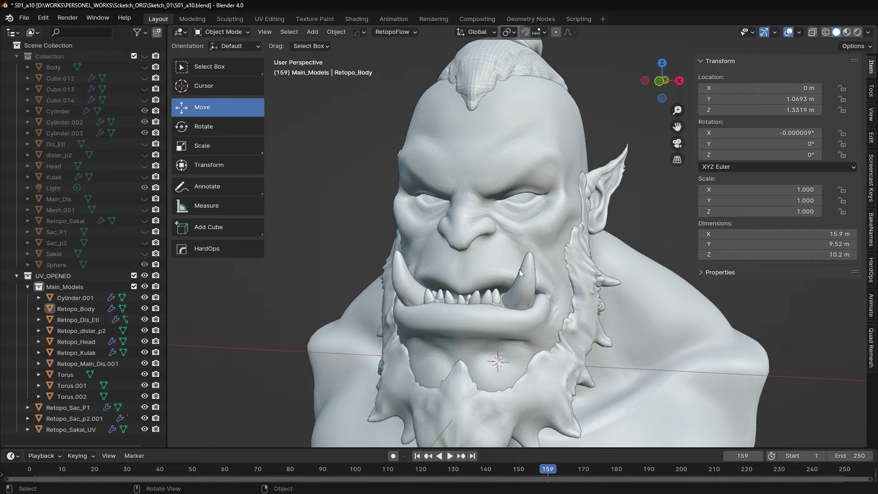
scroll(549, 265, "down", 4)
scroll(572, 256, "down", 2)
key("ctrl+z")
mouse_move(553, 250)
middle_mouse_down()
mouse_move(460, 294)
mouse_move(578, 262)
middle_mouse_up()
- Start an FBX export of the selected models, dismiss it, and collapse Main_Models
left_click(24, 18)
mouse_move(42, 184)
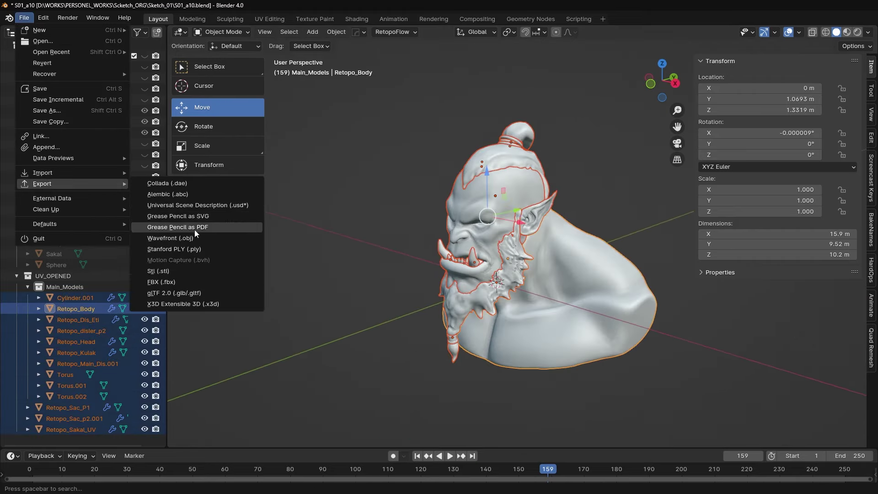
left_click(161, 282)
type("Skecth01_Low.fbx")
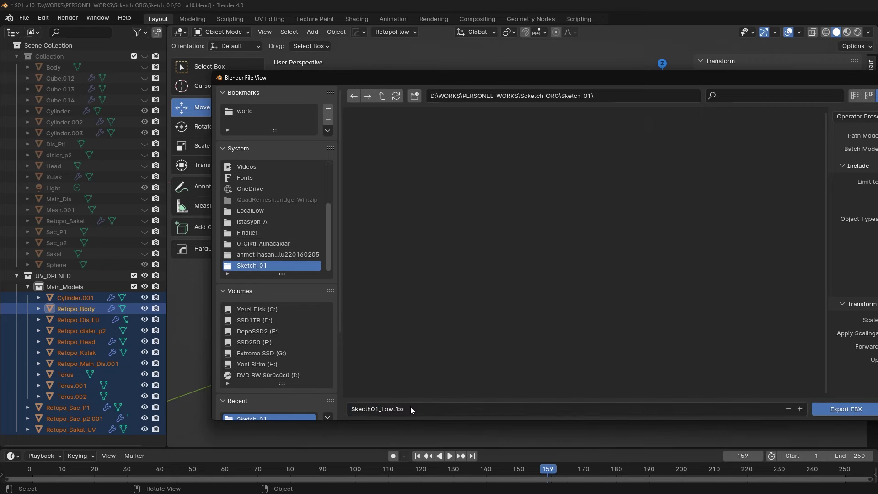
key("Return")
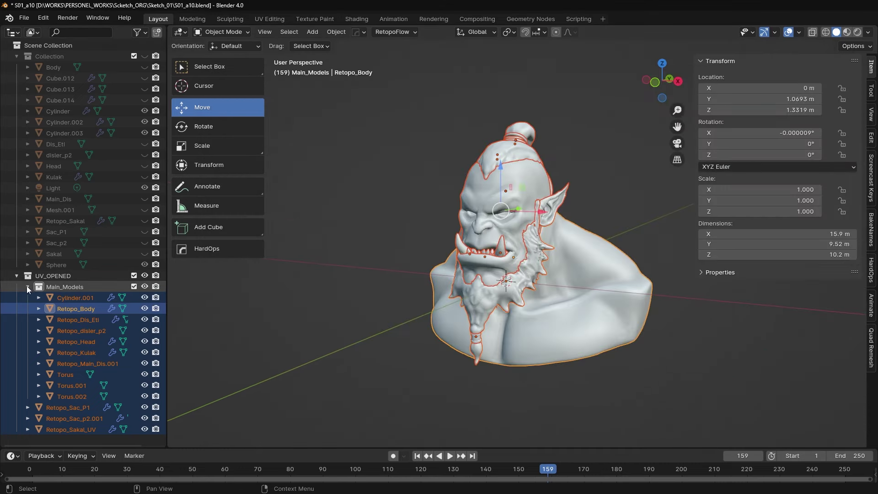
left_click(27, 287)
- Paste copies of the retopo models into a new LOW_TEMP collection
key("shift+a")
left_click(158, 44)
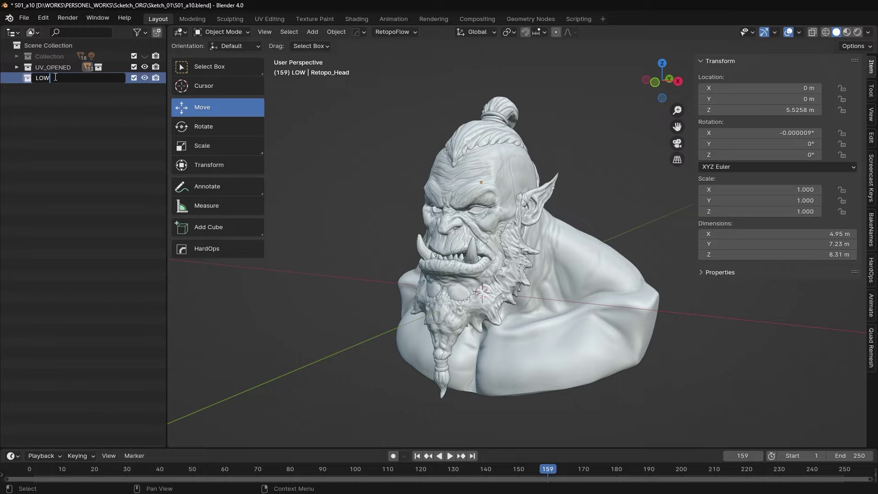
key("ctrl+v")
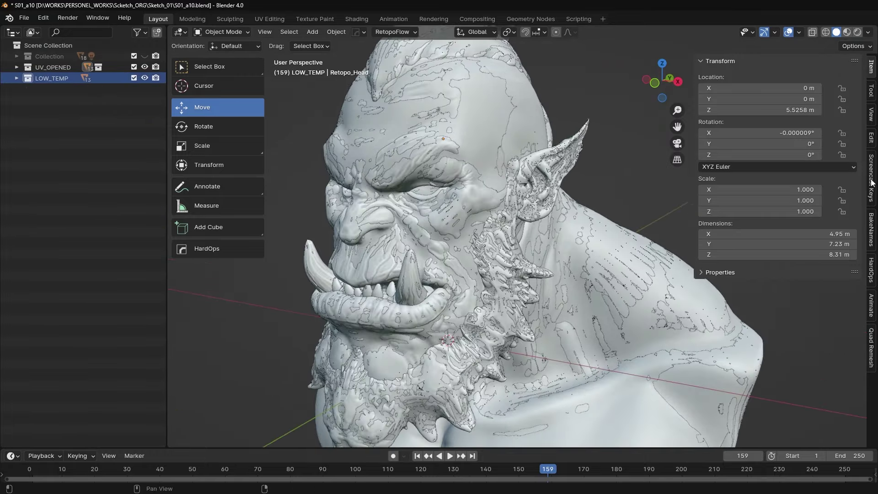
left_click(17, 79)
- Set Retopo_Head.001 as Head's low mesh and the ear copy as Ear's low mesh
left_click(850, 102)
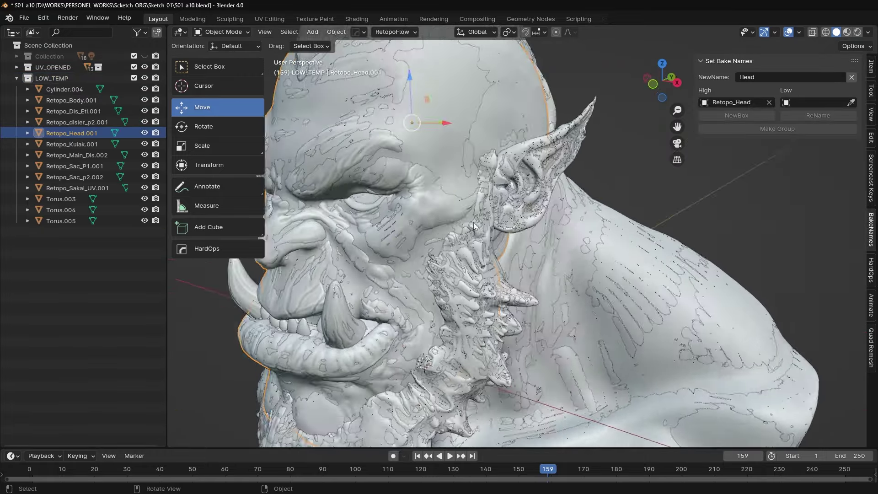
left_click(615, 190)
type("Ear")
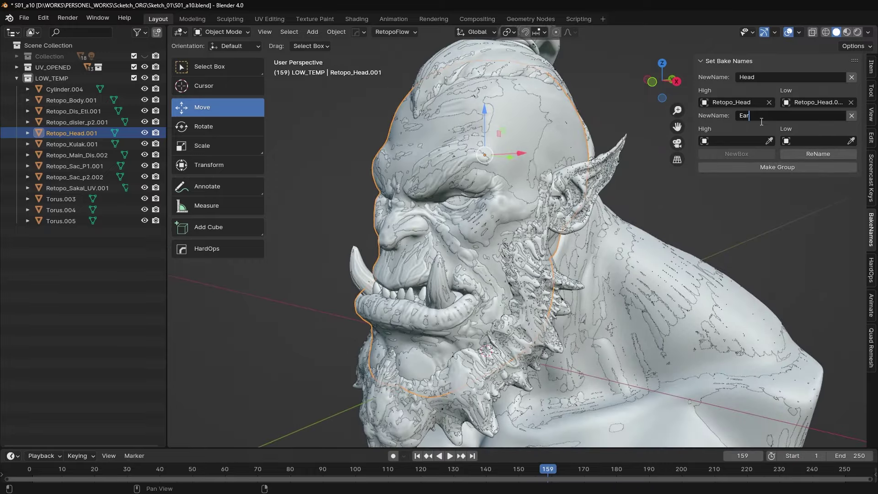
left_click(616, 173)
key("KP_Divide")
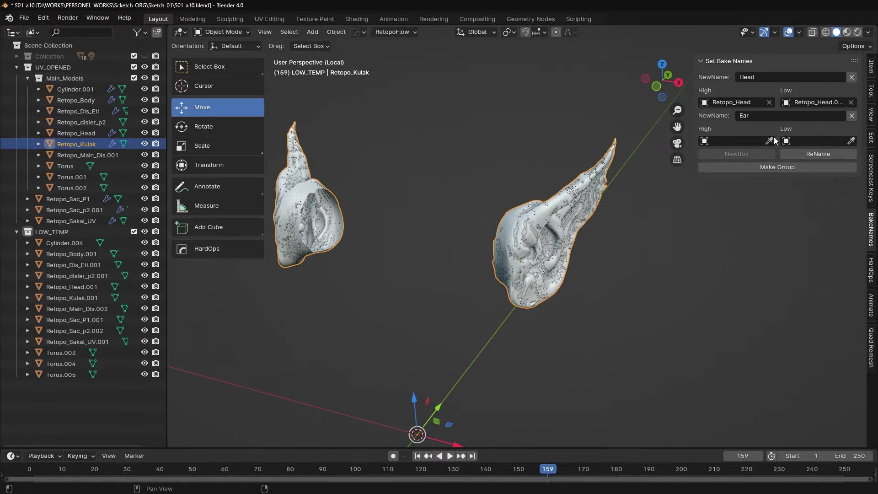
left_click(534, 172)
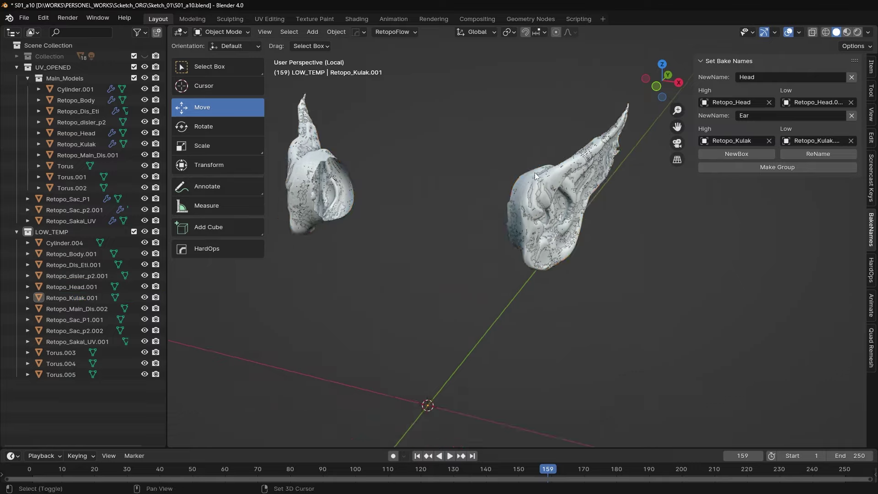
key("KP_Divide")
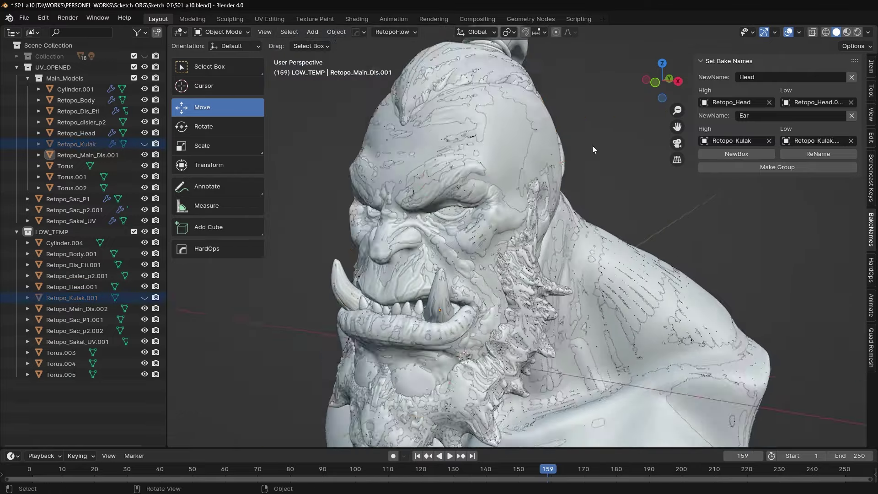
key("h")
- Pair the hair pieces, setting the high and low hair bun for Hair_P2
mouse_move(591, 145)
middle_mouse_down()
mouse_move(523, 200)
mouse_move(459, 224)
middle_mouse_up()
left_click(459, 224)
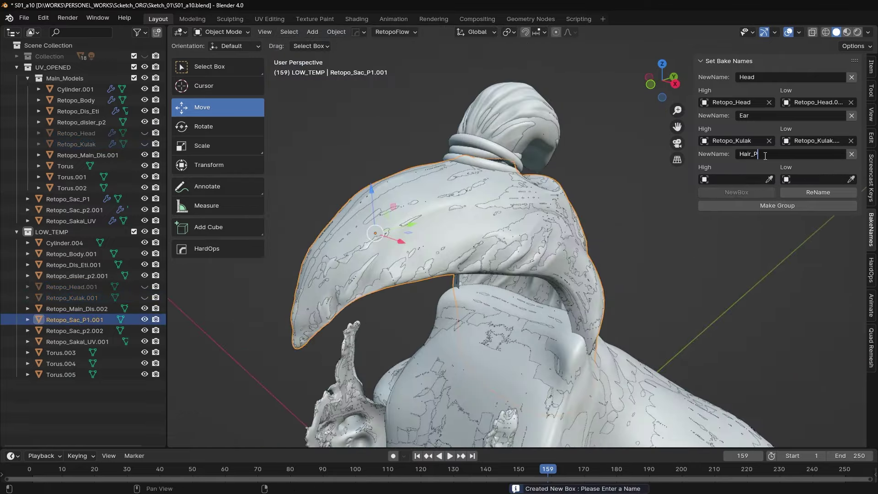
key("h")
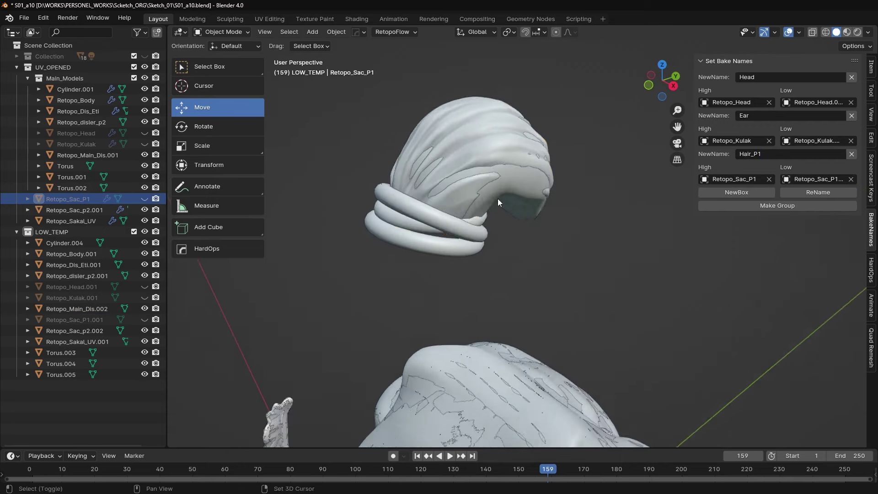
left_click(497, 198)
key("KP_Decimal")
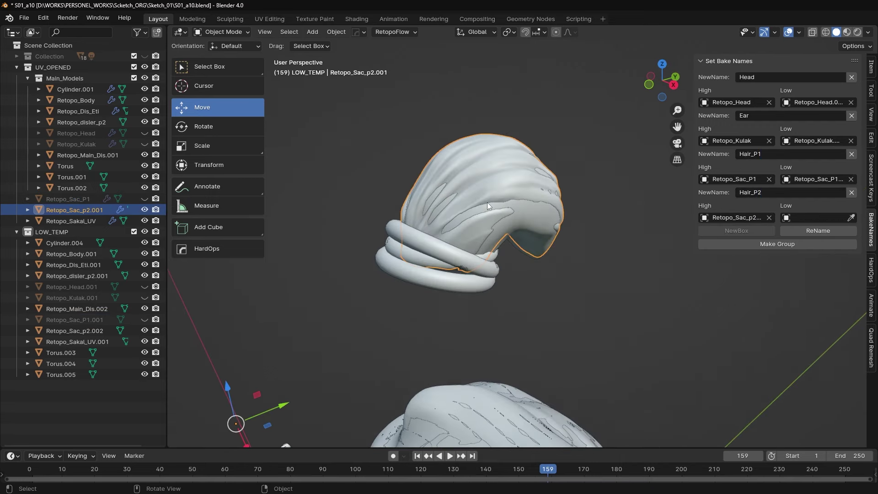
key("h")
left_click(487, 202)
left_click(494, 193)
mouse_move(494, 193)
middle_mouse_down()
mouse_move(497, 201)
mouse_move(454, 230)
mouse_move(454, 242)
middle_mouse_up()
key("h")
- Make the Torus rings active and add a new bake-name pair named Toka
left_click(61, 363)
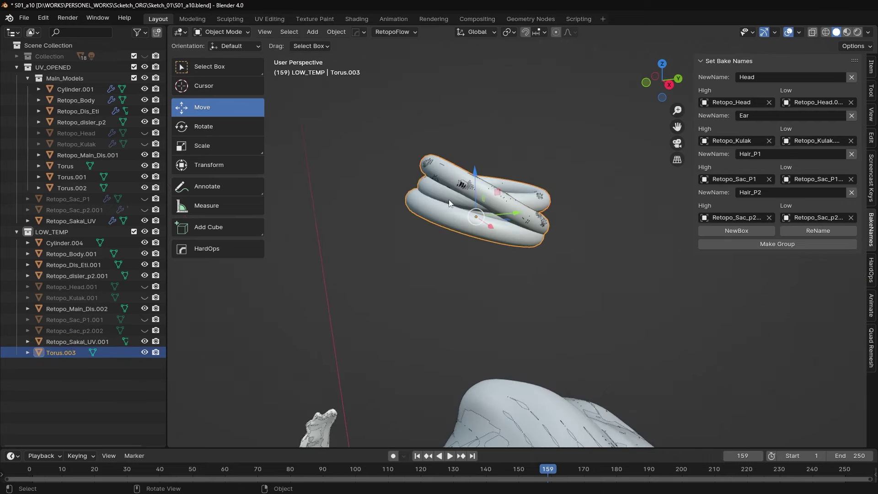
key("ctrl+z")
mouse_move(449, 200)
middle_mouse_down()
mouse_move(399, 199)
mouse_move(380, 178)
middle_mouse_up()
key("ctrl+z")
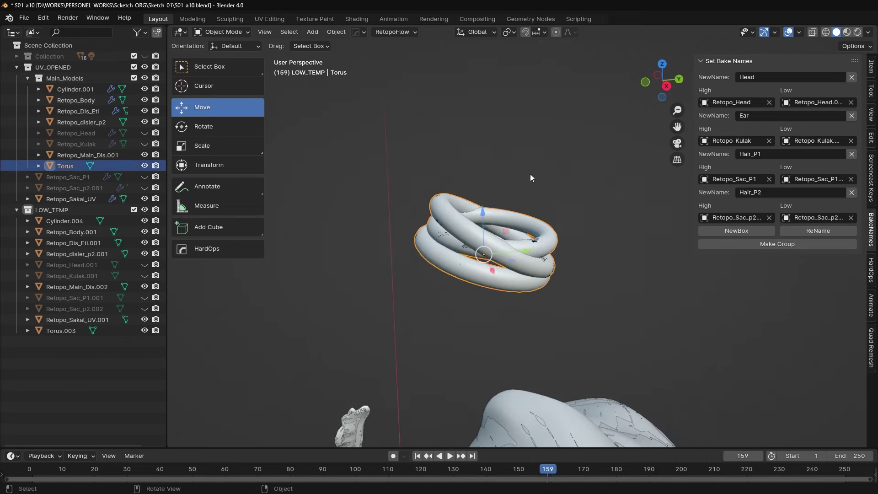
left_click(757, 230)
mouse_move(531, 177)
middle_mouse_down()
mouse_move(545, 164)
mouse_move(535, 173)
middle_mouse_up()
key("Return")
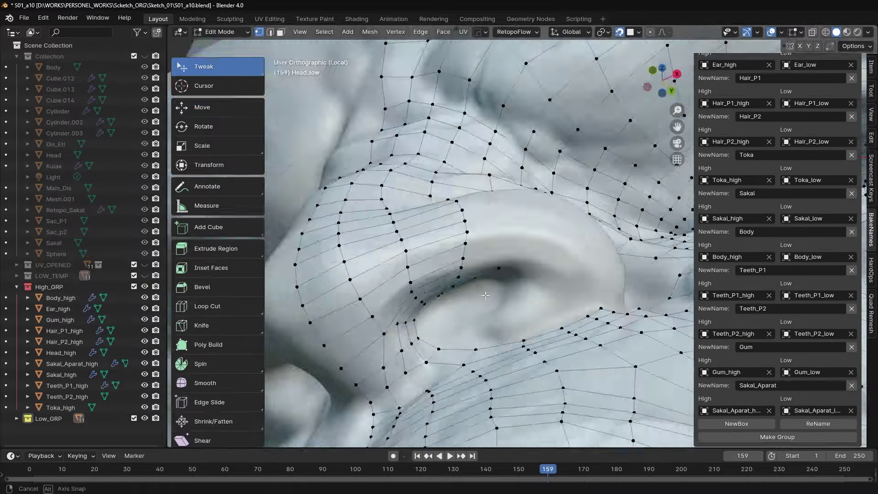
- Pull Head_low's ear and nose vertices onto the sculpt
scroll(485, 295, "up", 3)
left_click_drag(421, 254, 411, 245)
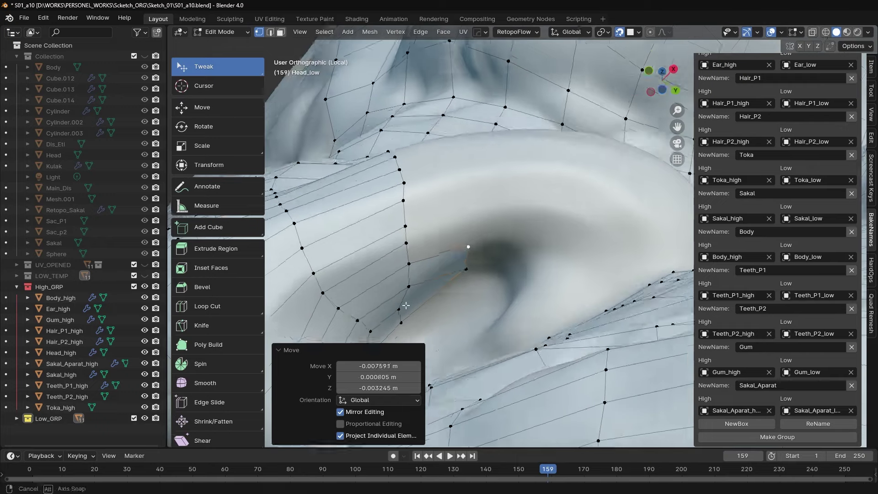
scroll(411, 245, "up", 2)
left_click_drag(457, 276, 472, 279)
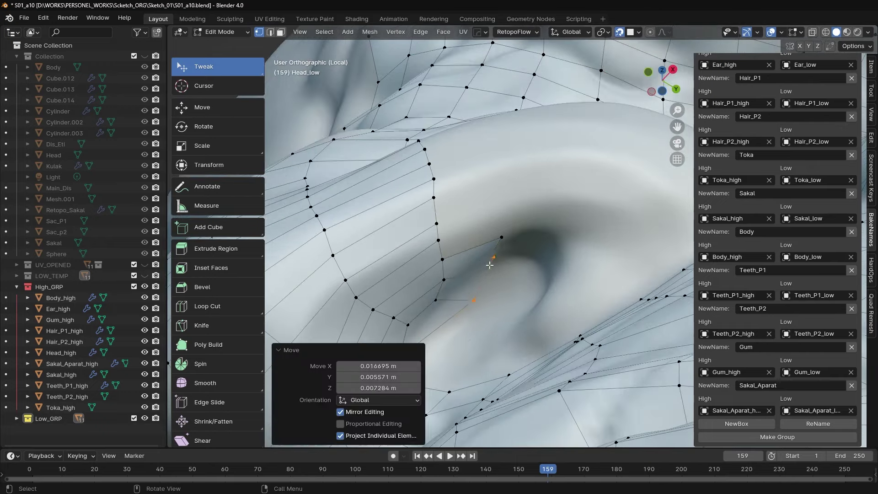
middle_click_drag(494, 245, 503, 192)
left_click_drag(512, 238, 508, 246)
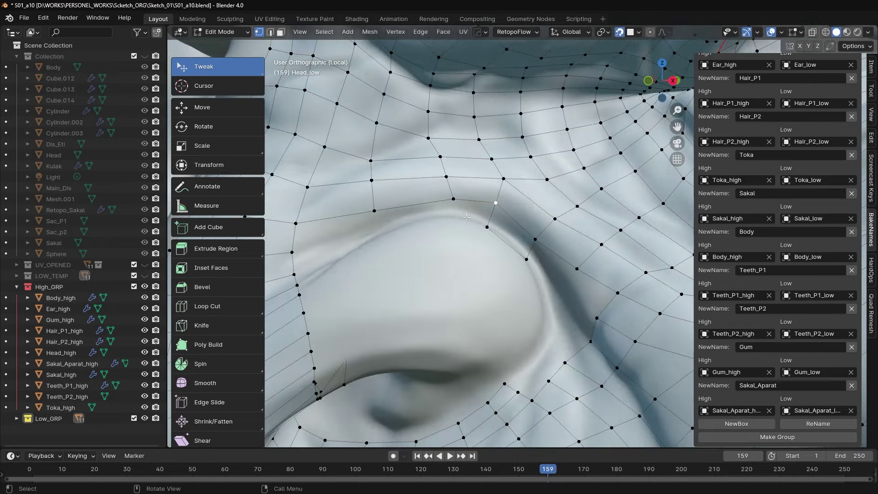
left_click_drag(412, 233, 439, 231)
scroll(477, 227, "up", 2)
scroll(482, 199, "down", 3)
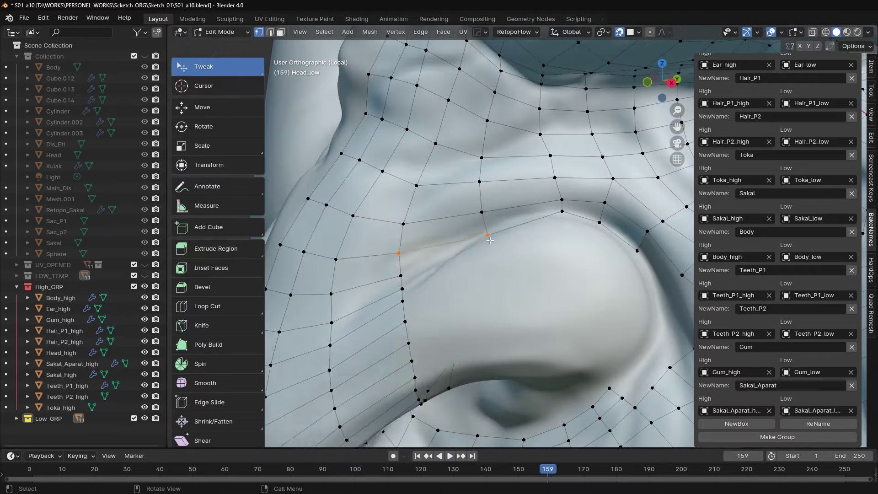
middle_click_drag(482, 200, 513, 229)
- Tweak the nostril vertices, extrude the nostril edge and rotate it 17 degrees
scroll(526, 239, "up", 2)
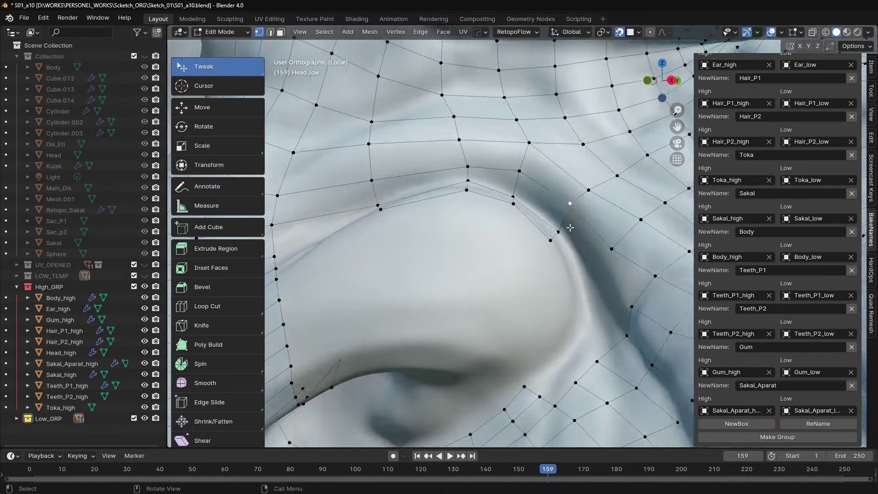
left_click_drag(494, 220, 498, 214)
mouse_move(526, 238)
middle_mouse_down()
mouse_move(561, 247)
mouse_move(503, 209)
middle_mouse_up()
left_click_drag(503, 209, 508, 200)
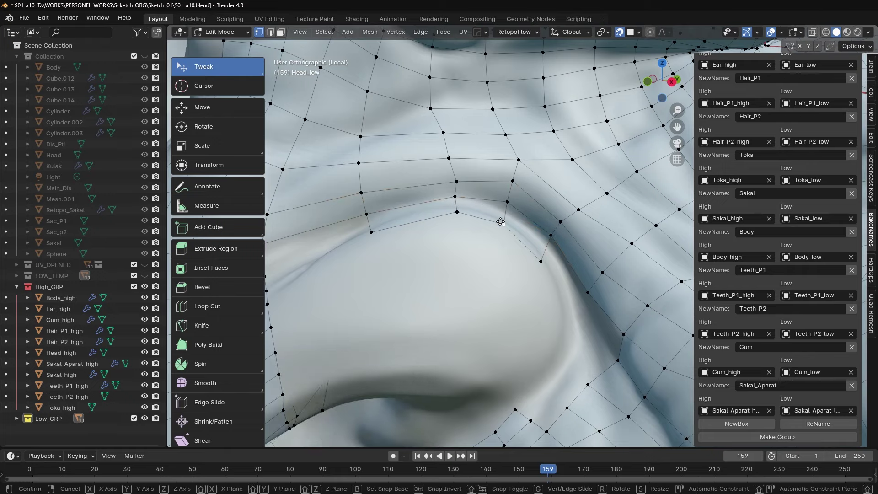
left_click_drag(561, 289, 562, 288)
middle_click_drag(563, 288, 548, 274)
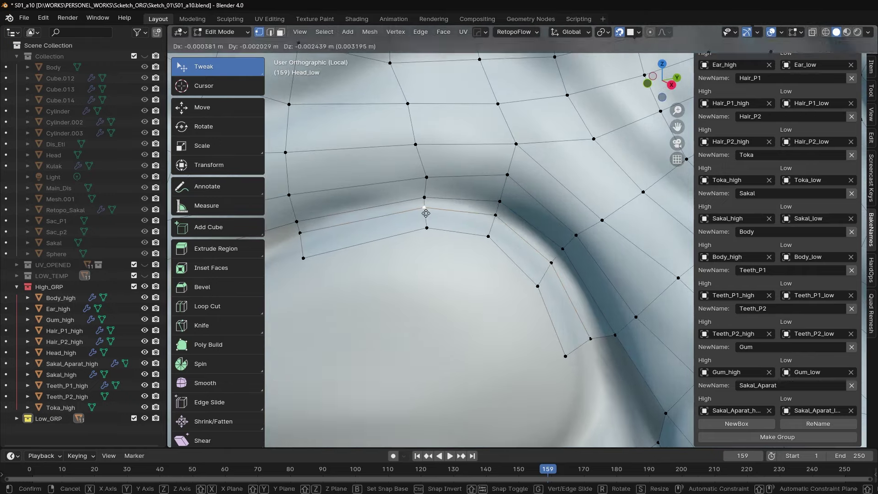
mouse_move(426, 213)
middle_mouse_down()
mouse_move(506, 231)
mouse_move(538, 310)
middle_mouse_up()
left_click_drag(538, 310, 538, 310)
middle_click_drag(537, 235, 533, 210)
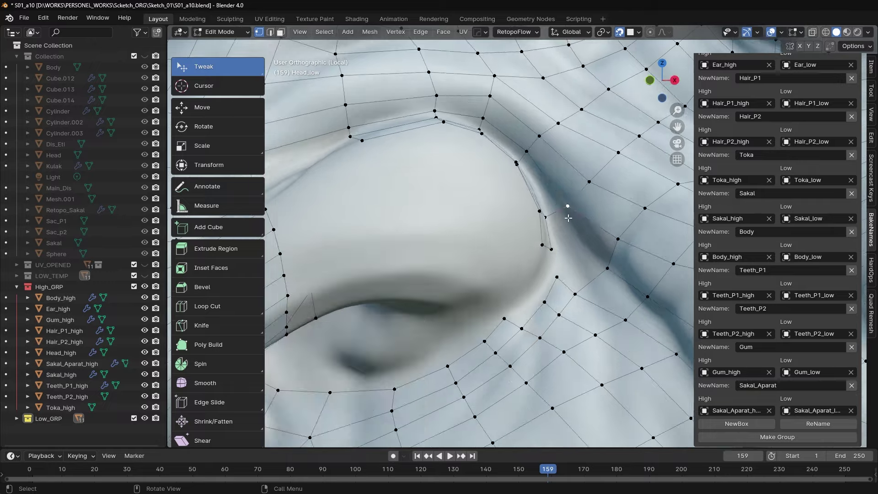
key("e")
left_click(498, 281)
mouse_move(498, 280)
middle_mouse_down()
mouse_move(517, 240)
mouse_move(499, 229)
mouse_move(491, 235)
mouse_move(523, 277)
mouse_move(501, 305)
middle_mouse_up()
key("r")
left_click(517, 239)
- Reposition nostril vertices and dissolve the unneeded nostril edges
key("g")
left_click(523, 278)
key("g")
left_click(567, 274)
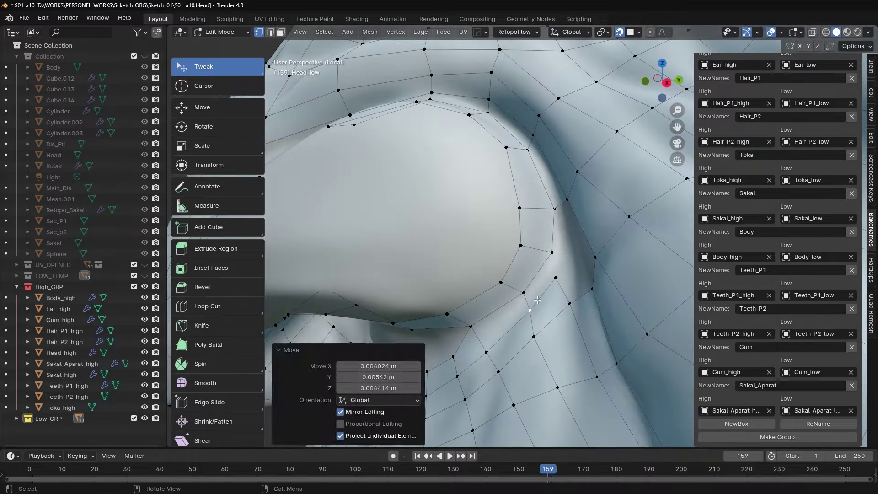
middle_click_drag(567, 274, 571, 285)
middle_click_drag(598, 256, 535, 267)
left_click(530, 267, "shift")
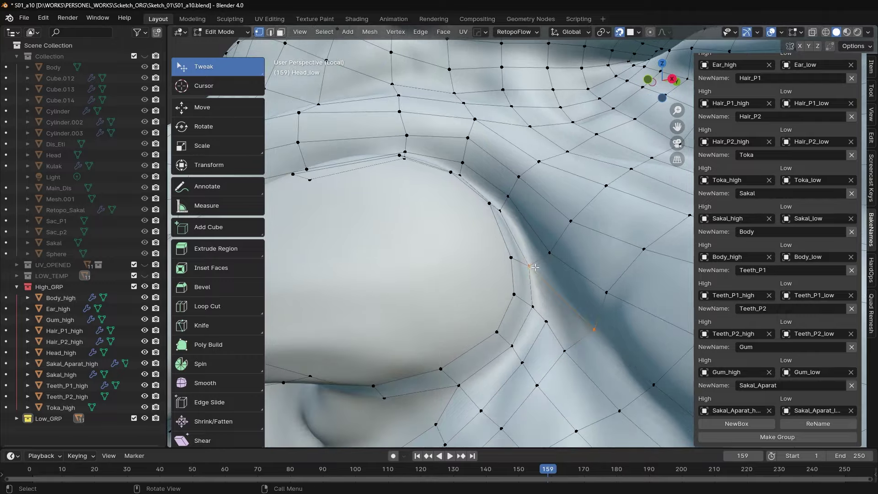
left_click(583, 315)
mouse_move(584, 315)
middle_mouse_down()
mouse_move(490, 289)
mouse_move(503, 298)
mouse_move(485, 276)
middle_mouse_up()
key("2")
key("ctrl+x")
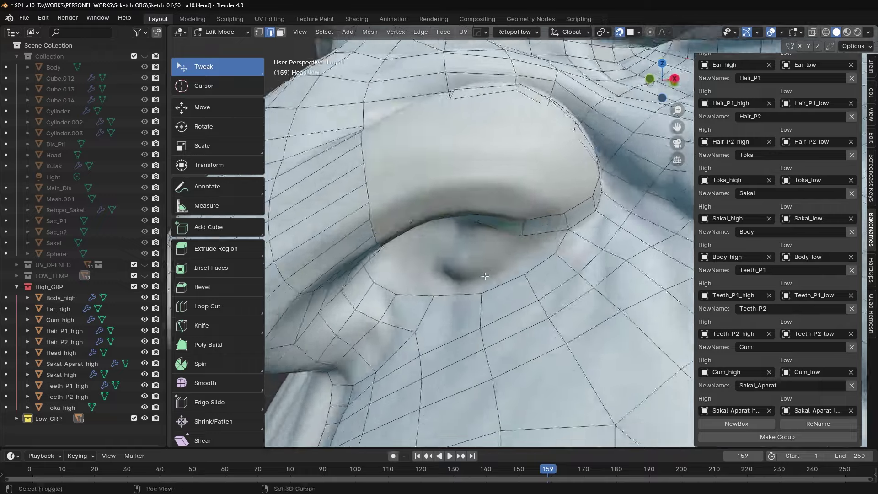
key("1")
- Move more vertices around and below the nostril into place
left_click_drag(485, 277, 478, 281)
middle_click_drag(478, 282, 497, 239)
middle_click_drag(500, 301, 497, 248)
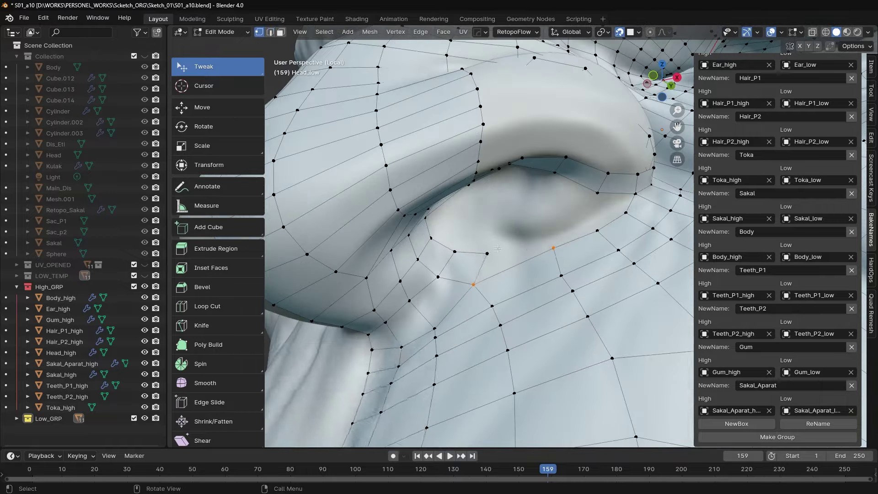
left_click_drag(529, 235, 530, 236)
middle_click_drag(529, 235, 562, 261)
key("2")
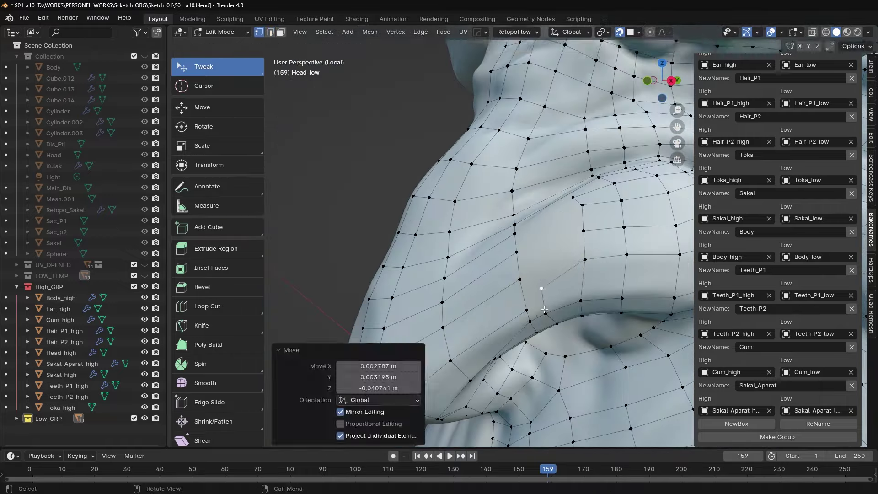
middle_click_drag(544, 310, 532, 272)
mouse_move(532, 272)
left_mouse_down()
mouse_move(525, 257)
mouse_move(559, 255)
left_mouse_up()
middle_click_drag(559, 254, 579, 283)
left_click_drag(578, 284, 581, 292)
mouse_move(580, 292)
middle_mouse_down()
mouse_move(590, 333)
mouse_move(575, 302)
mouse_move(558, 206)
middle_mouse_up()
left_click(590, 333, "shift")
- Knife a new cut by the eye, slide the new vertex, then show UV Editing
key("k")
left_click(561, 205)
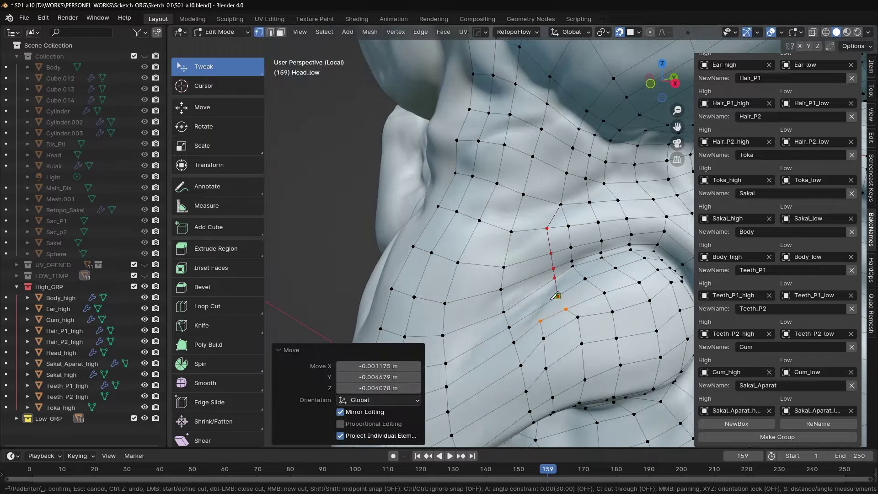
key("Return")
middle_click_drag(557, 296, 565, 243)
left_click_drag(566, 243, 567, 241)
mouse_move(567, 241)
middle_mouse_down()
mouse_move(583, 250)
mouse_move(493, 322)
middle_mouse_up()
left_click(493, 325)
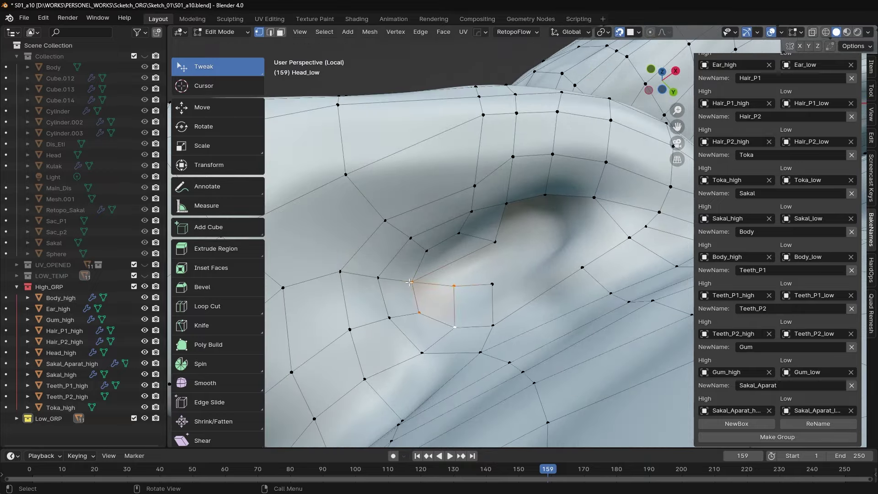
left_click(270, 19)
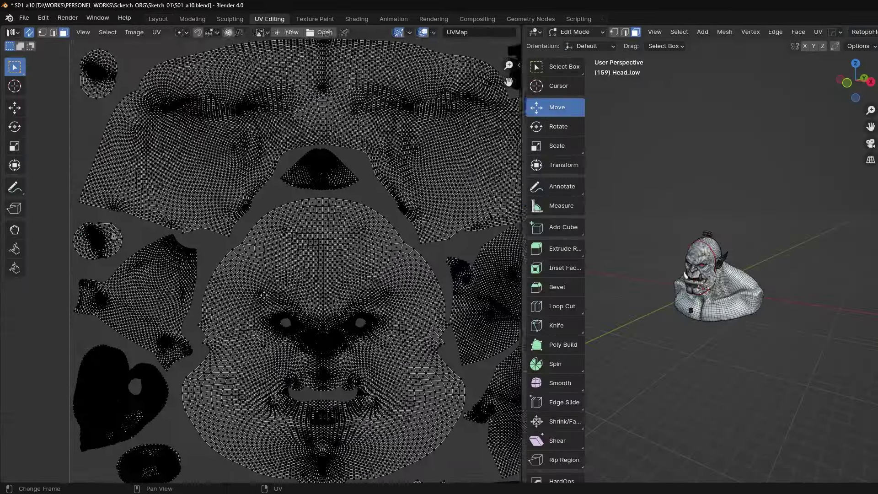
- Return to Object Mode and bake the mesh maps from the name-matched _high meshes
key("Tab")
left_click(24, 17)
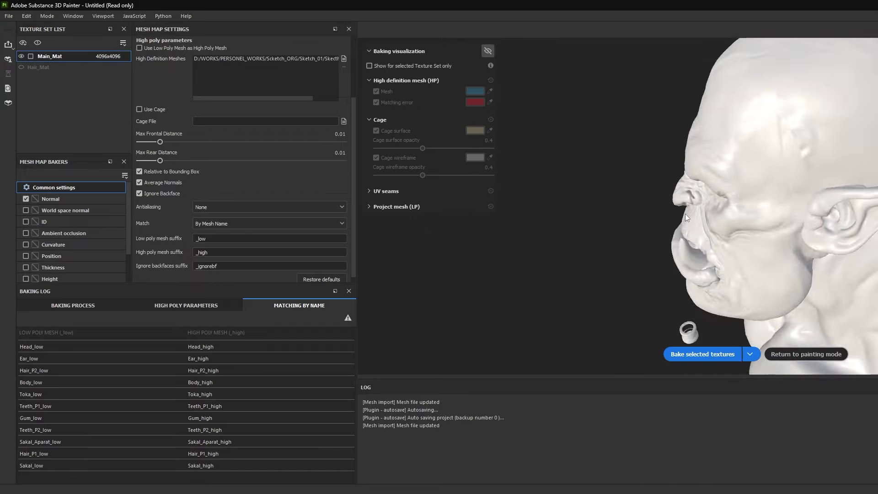
left_click(703, 353)
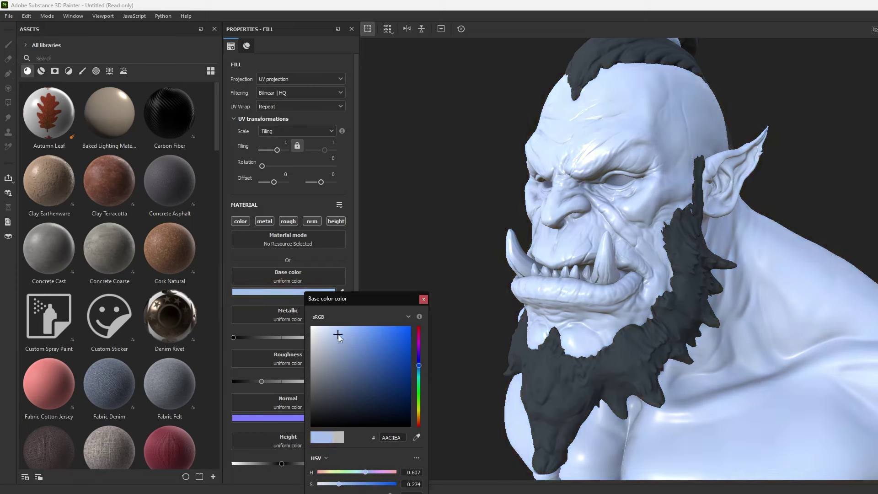
- Push the skin fill to a stronger blue (#628ED5) and mask it with a Curvature generator
left_click(284, 291)
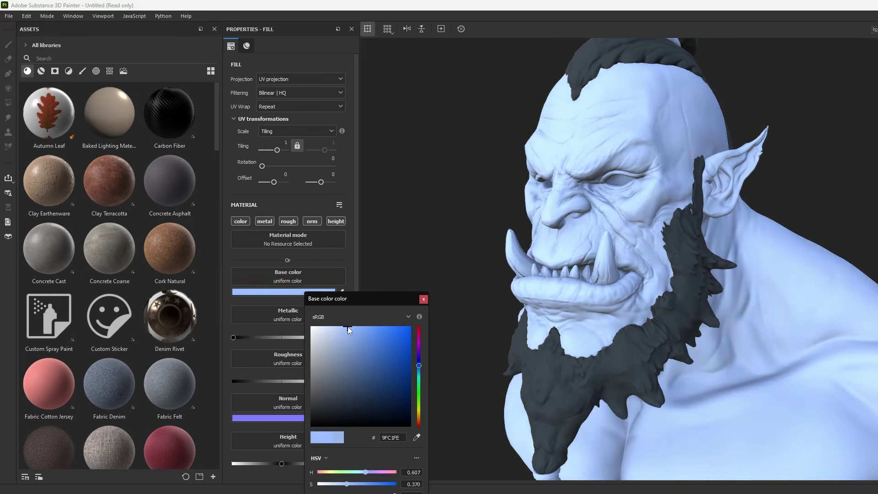
left_click(385, 340)
left_click_drag(385, 340, 364, 342)
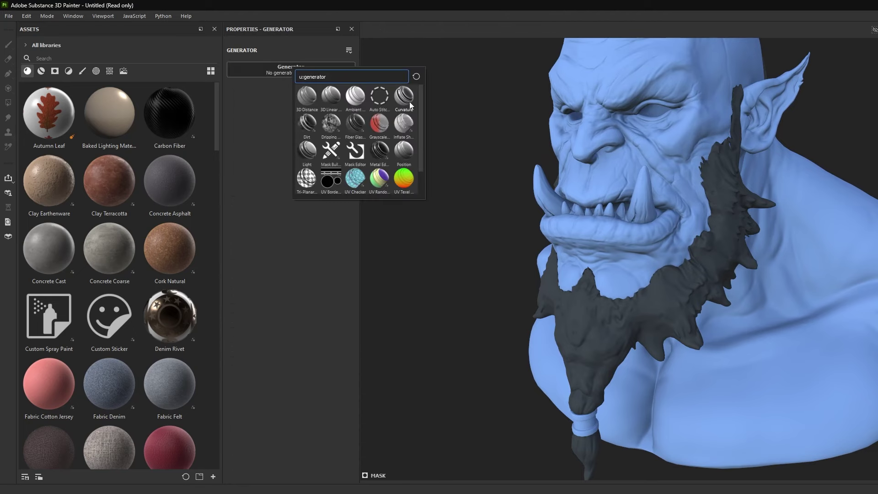
left_click(410, 105)
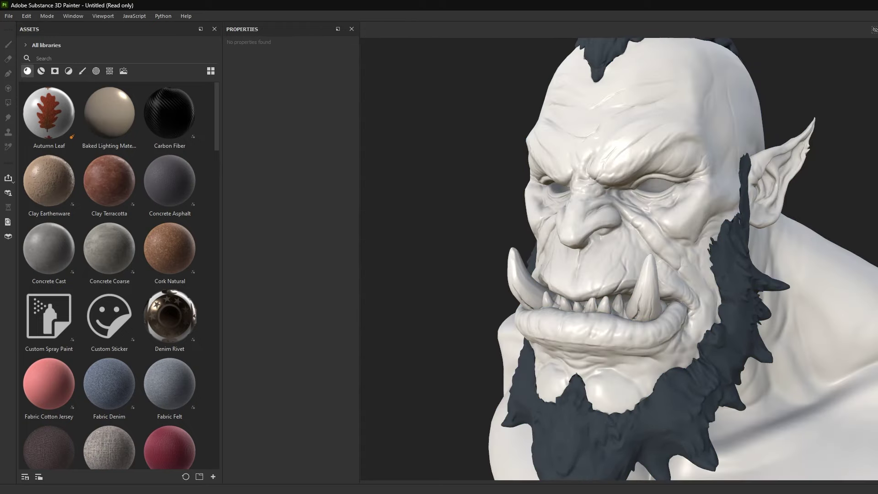
- Pick a new paint colour and paint tints around the orc's mouth and chin
left_click(278, 291)
left_click(416, 363)
left_click(339, 353)
left_click_drag(418, 409, 419, 417)
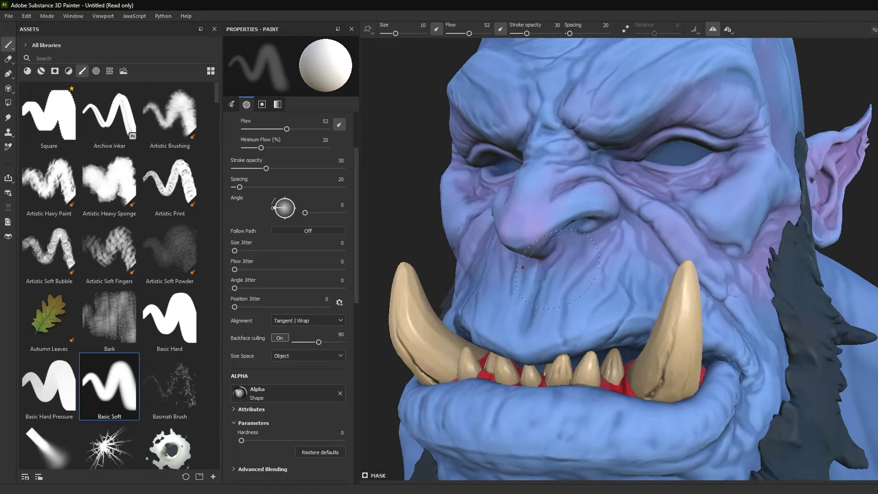
mouse_move(554, 240)
left_mouse_down("alt")
mouse_move(588, 257)
mouse_move(645, 258)
mouse_move(521, 264)
mouse_move(602, 230)
mouse_move(702, 276)
left_mouse_up("alt")
scroll(636, 261, "up", 3)
scroll(601, 229, "up", 3)
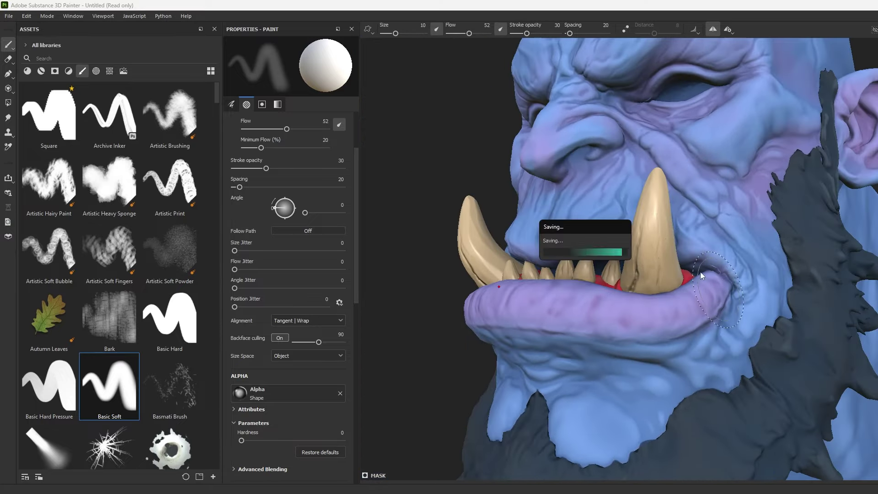
- Tint the brow and forehead, then change the paint colour to darker blue #40639E
key("f")
scroll(659, 200, "up", 3)
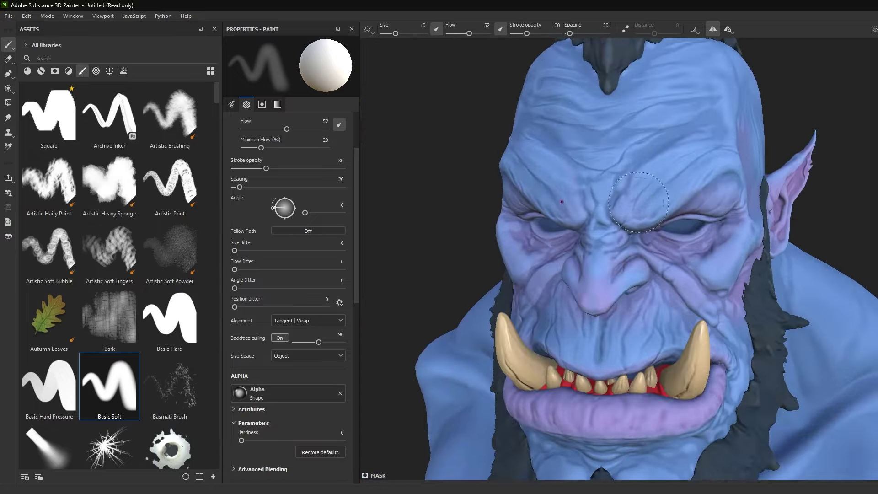
scroll(658, 200, "up", 2)
left_click_drag(659, 200, 637, 190, "alt")
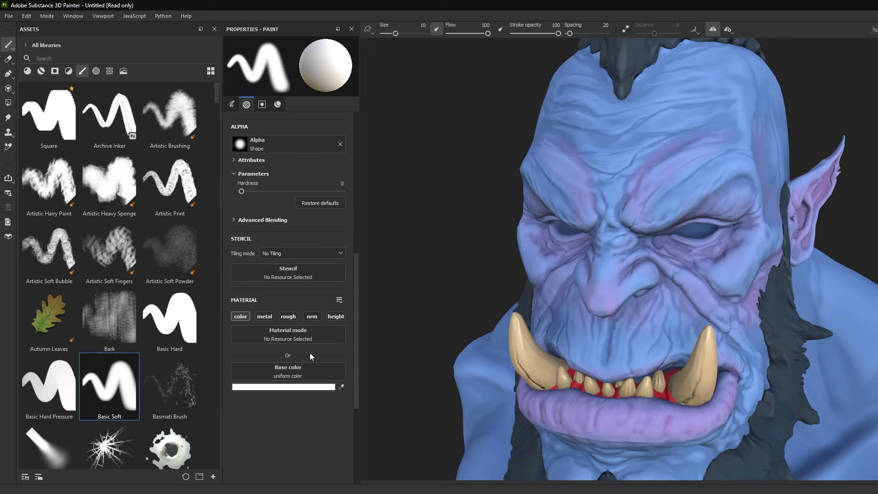
left_click(310, 387)
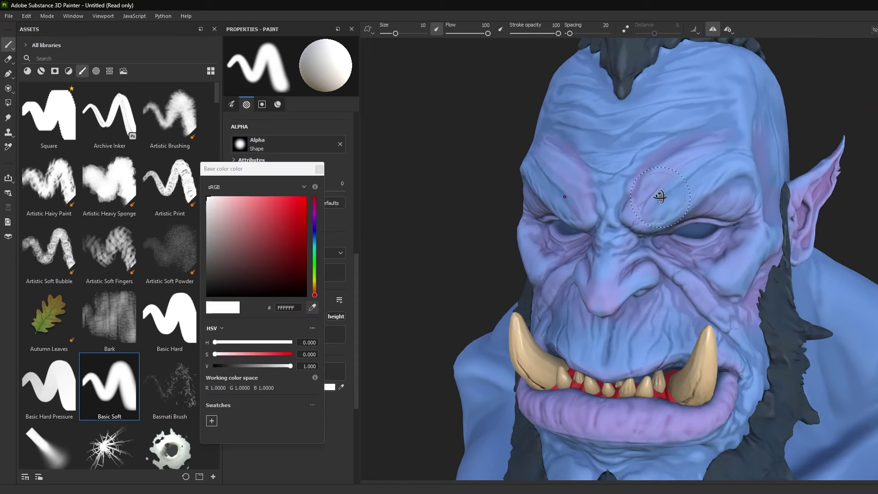
left_click_drag(660, 197, 565, 163, "alt")
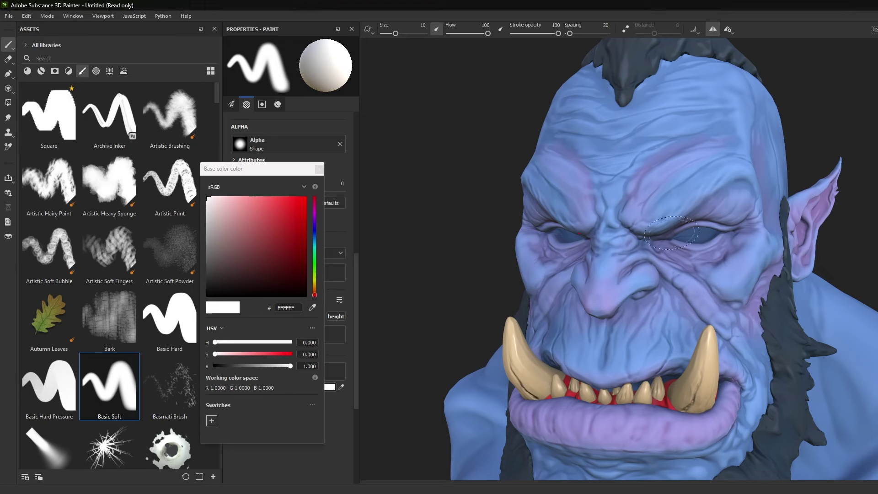
mouse_move(656, 202)
left_mouse_down("alt")
mouse_move(647, 166)
mouse_move(710, 168)
left_mouse_up("alt")
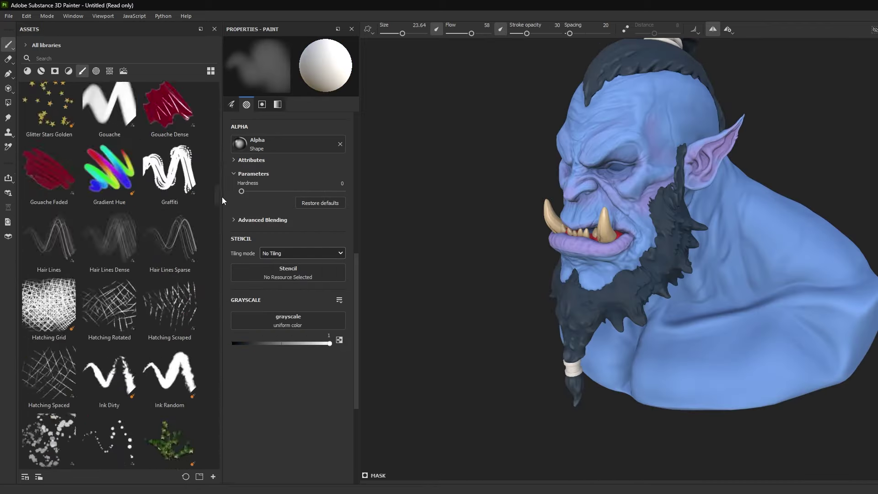
- Sponge broad strokes over the bust with an enlarged, low-flow Artistic Heavy Sponge brush
left_click(123, 188)
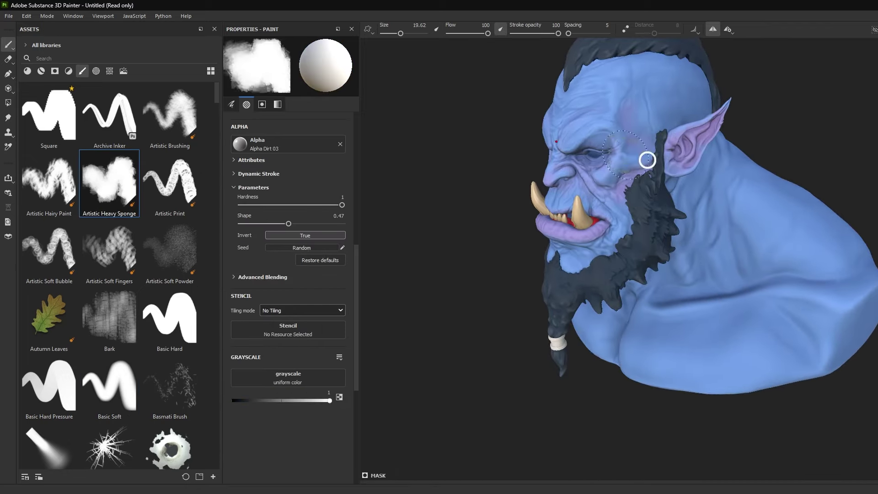
left_click_drag(647, 160, 669, 108, "alt")
right_click_drag(669, 109, 681, 119, "ctrl")
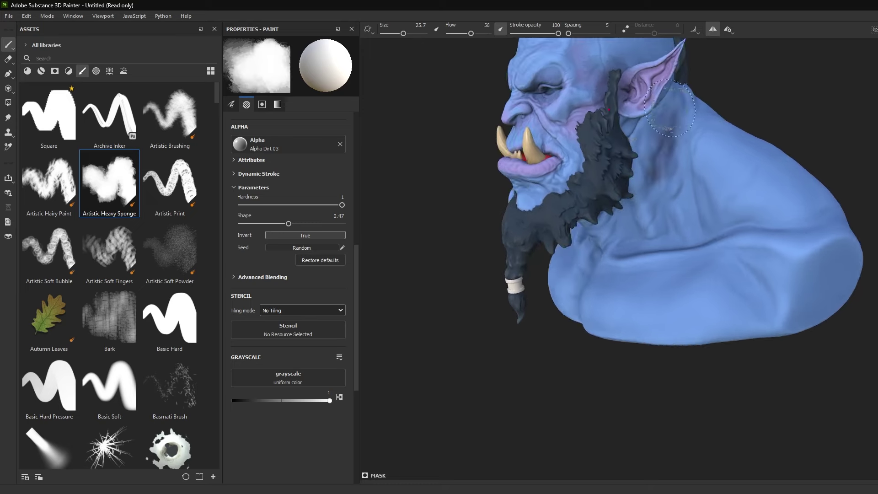
left_click_drag(609, 110, 590, 195, "alt")
right_click_drag(589, 195, 667, 173, "ctrl")
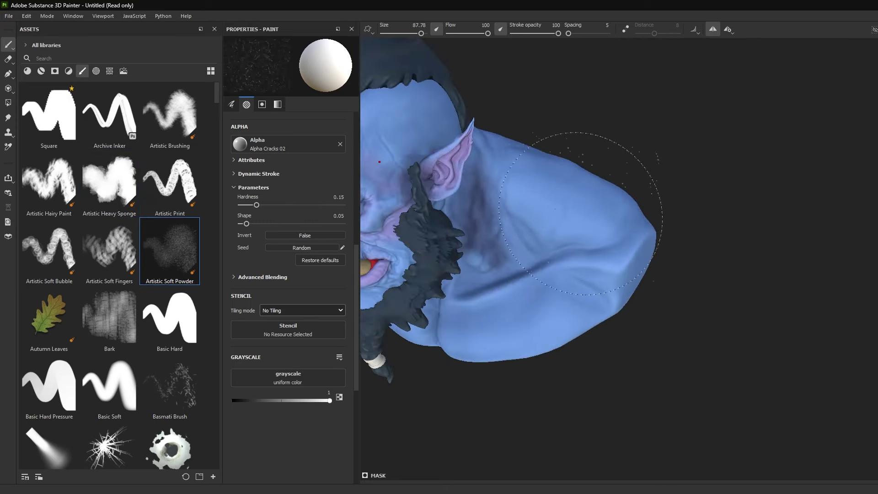
left_click_drag(438, 164, 549, 192, "alt")
right_click_drag(549, 192, 517, 158, "ctrl")
mouse_move(518, 158)
left_mouse_down("alt")
mouse_move(616, 175)
mouse_move(572, 179)
left_mouse_up("alt")
- Texture the front of the bust with the Cement 1 brush in white
left_click(170, 388)
left_click(110, 181)
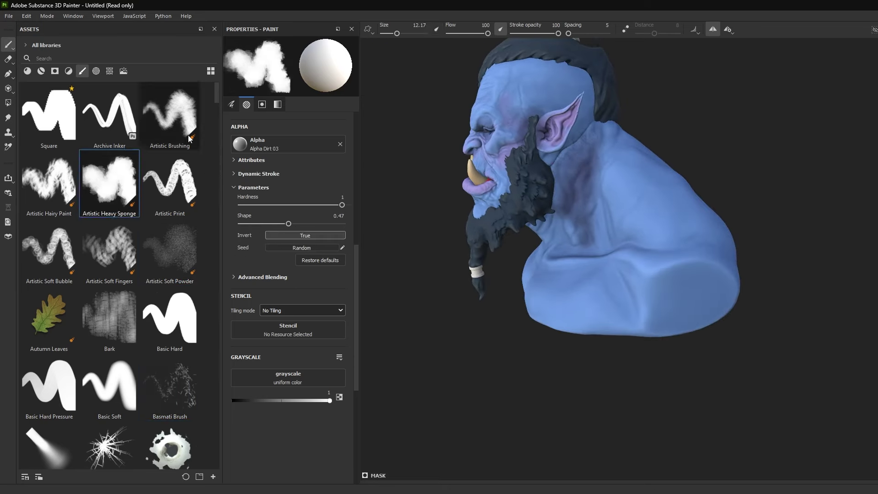
scroll(213, 129, "down", 6)
left_click(169, 160)
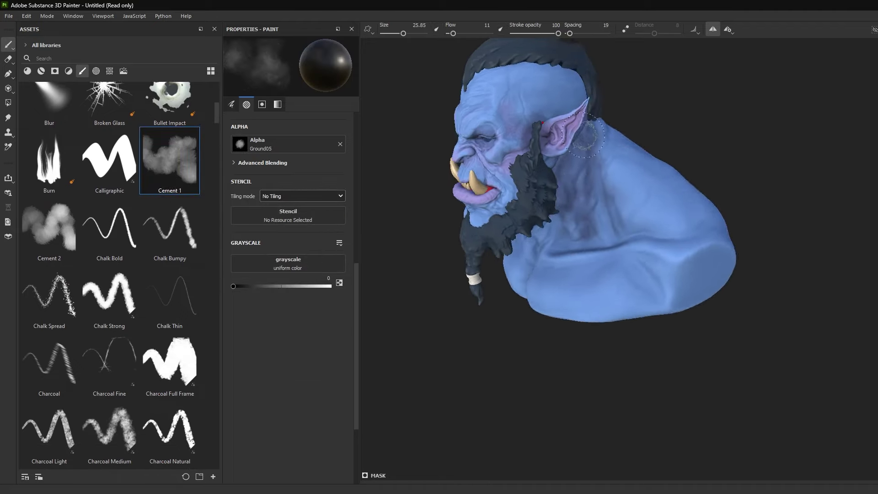
mouse_move(583, 136)
left_mouse_down("alt")
mouse_move(578, 166)
mouse_move(619, 143)
left_mouse_up("alt")
key("x")
scroll(619, 143, "up", 3)
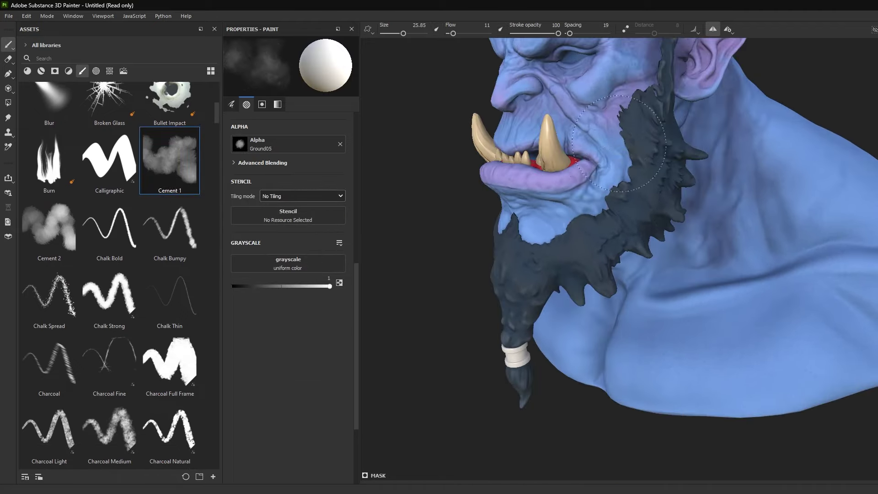
scroll(214, 128, "down", 10)
- Add dirt breakup with the Dirt 1 brush, alternating black and white values
left_click(109, 162)
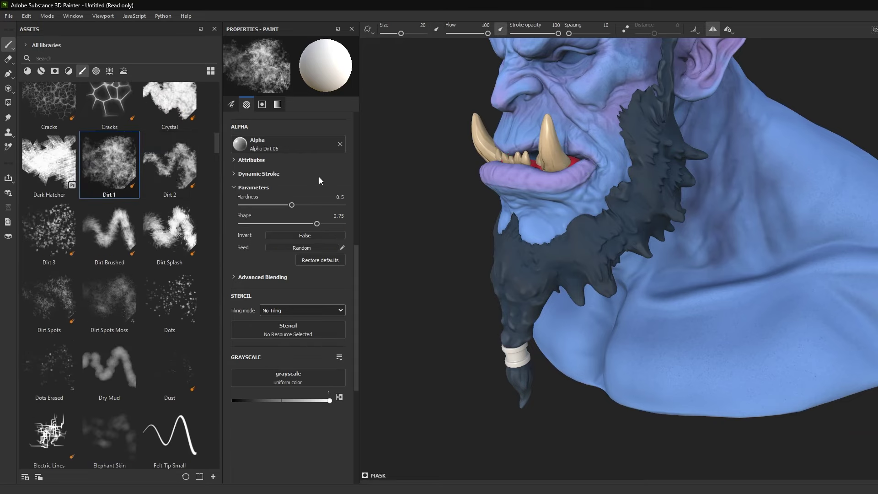
mouse_move(526, 183)
left_mouse_down("alt")
mouse_move(596, 232)
mouse_move(679, 186)
mouse_move(670, 143)
left_mouse_up("alt")
key("x")
scroll(679, 185, "up", 3)
key("x")
scroll(679, 185, "down", 3)
- Stamp speckles over the neck, shoulders and face with the Dots brush, varying its size
left_click(170, 300)
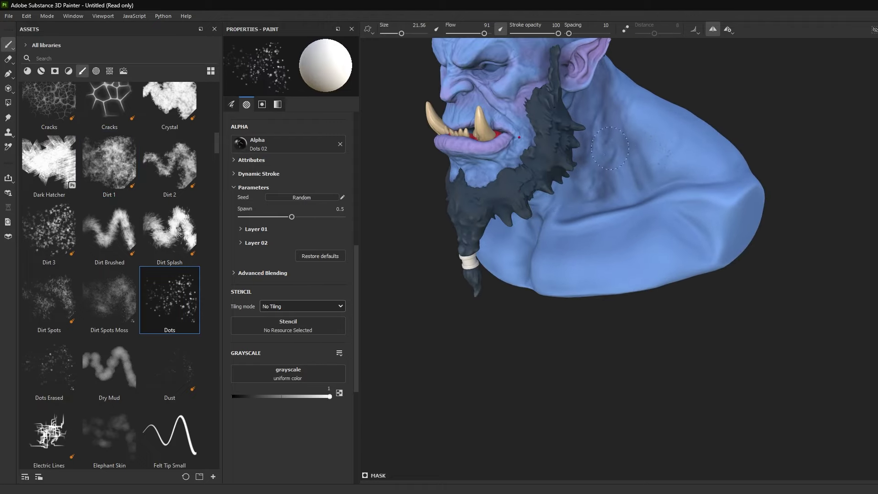
left_click_drag(660, 164, 569, 213, "alt")
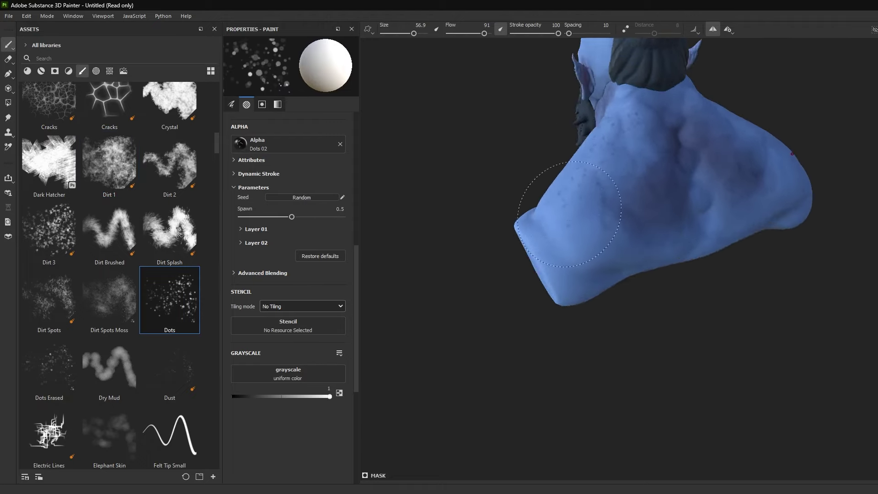
key("x")
mouse_move(612, 232)
left_mouse_down("alt")
mouse_move(628, 189)
mouse_move(609, 222)
left_mouse_up("alt")
scroll(594, 201, "up", 3)
right_click_drag(594, 192, 581, 181, "ctrl")
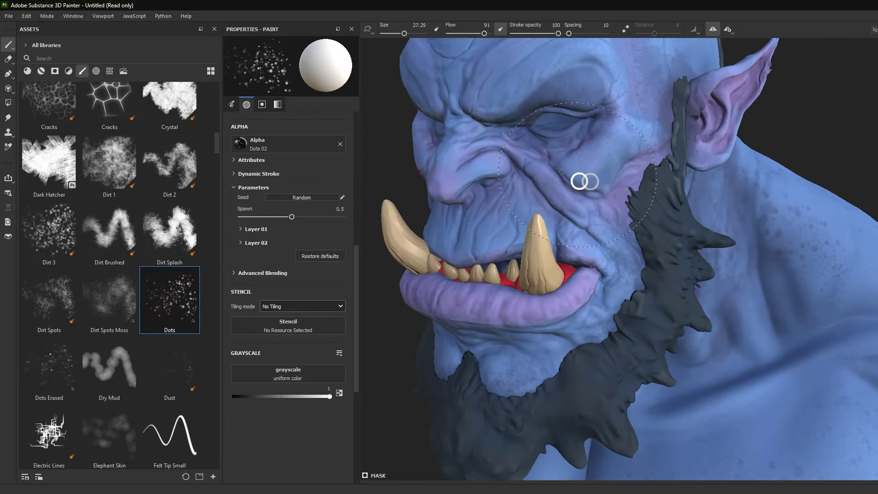
left_click_drag(636, 204, 571, 205, "alt")
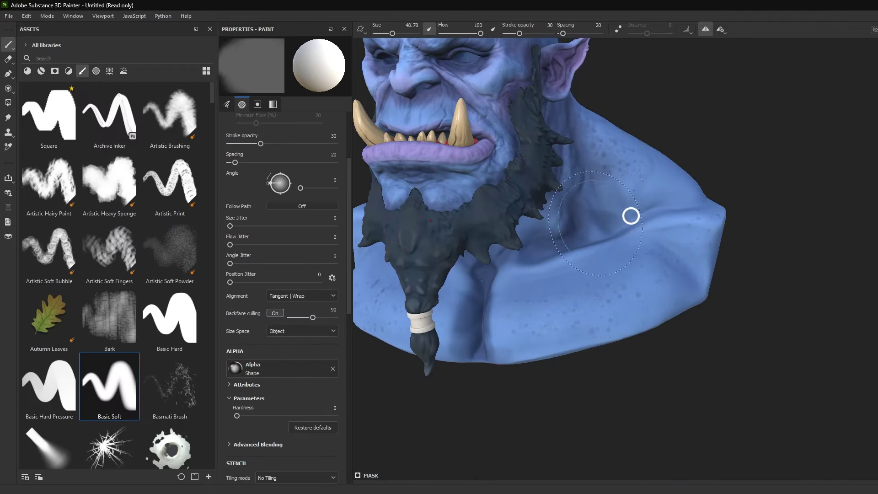
right_click_drag(631, 216, 676, 214, "ctrl")
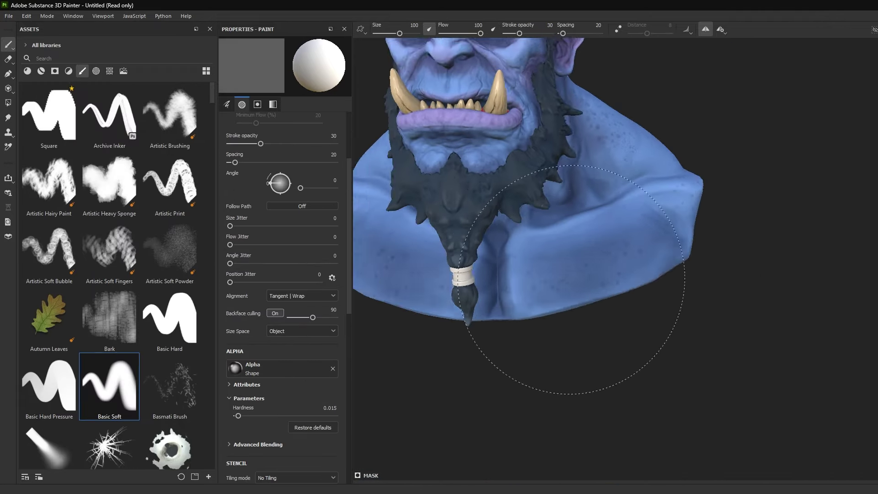
left_click_drag(676, 215, 623, 250, "alt")
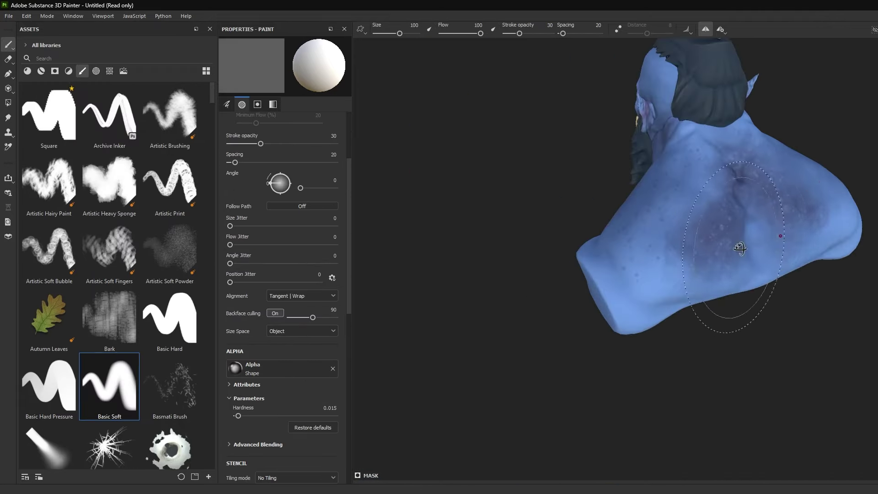
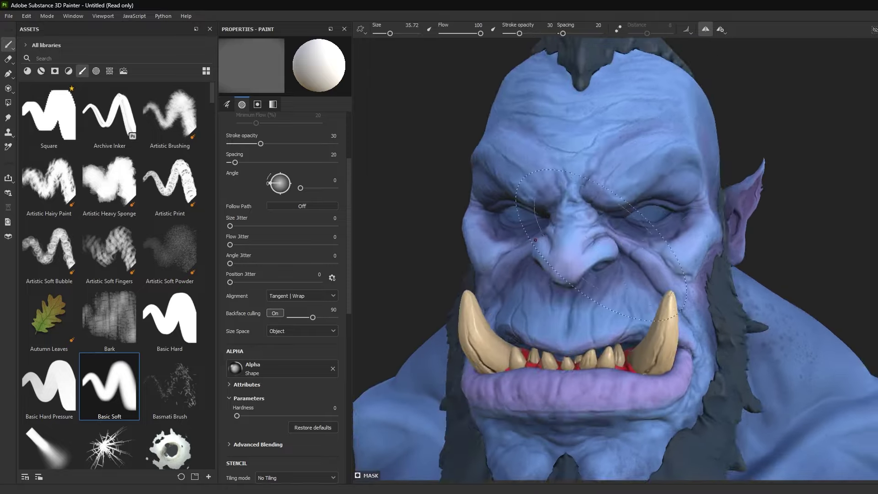
- Orbit, frame and zoom to a three-quarter view of the painted blue orc bust
right_click_drag(535, 239, 503, 238, "ctrl")
left_click_drag(503, 238, 669, 184, "alt")
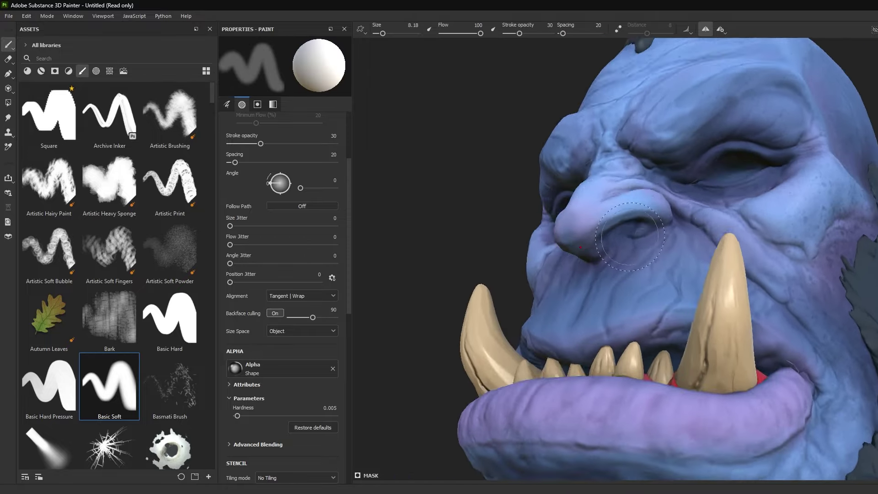
key("f")
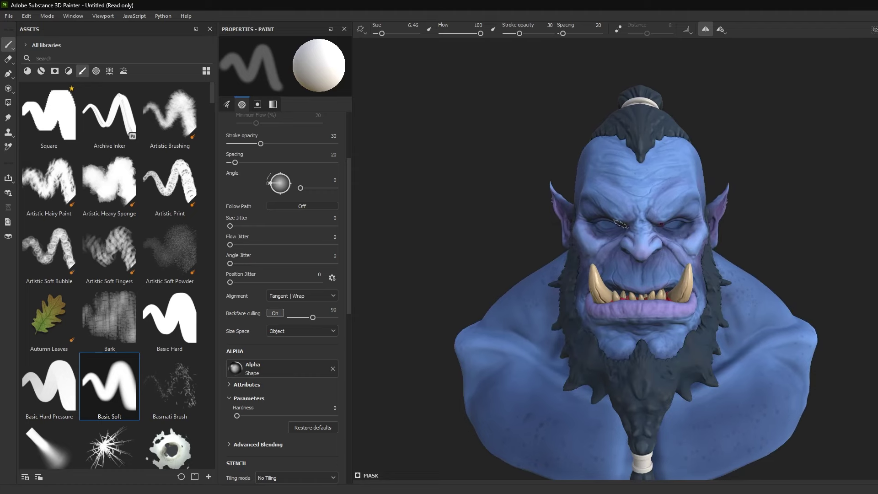
mouse_move(709, 192)
left_mouse_down("alt")
mouse_move(608, 187)
mouse_move(625, 178)
mouse_move(542, 190)
mouse_move(639, 242)
left_mouse_up("alt")
scroll(626, 185, "up", 3)
scroll(639, 242, "up", 2)
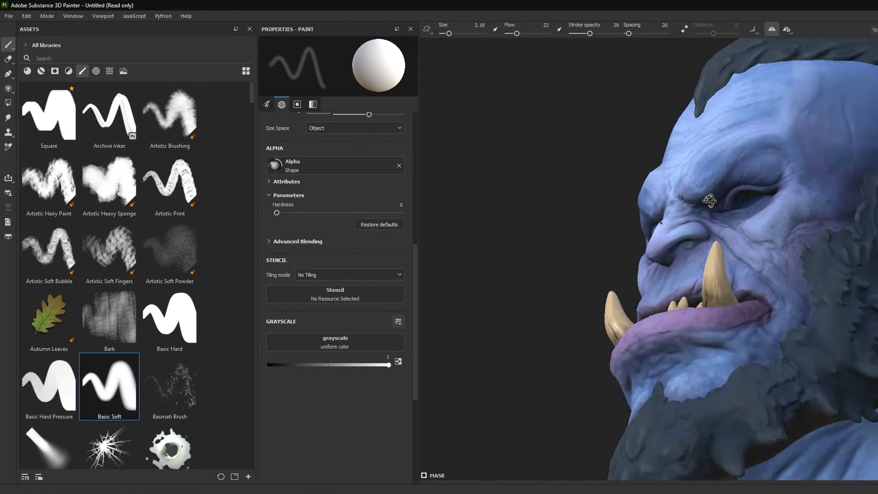
- Check a close frontal view of the orc, then save the Substance Painter project
left_click_drag(663, 215, 713, 207, "alt")
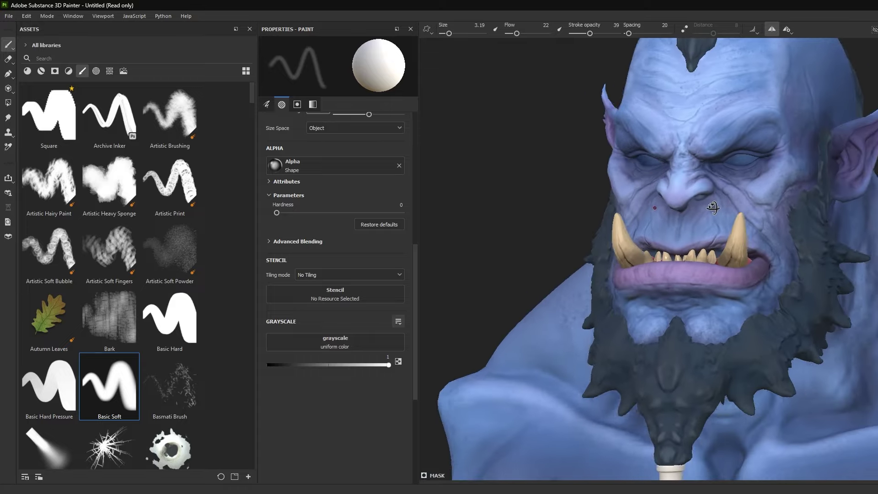
scroll(713, 207, "down", 3)
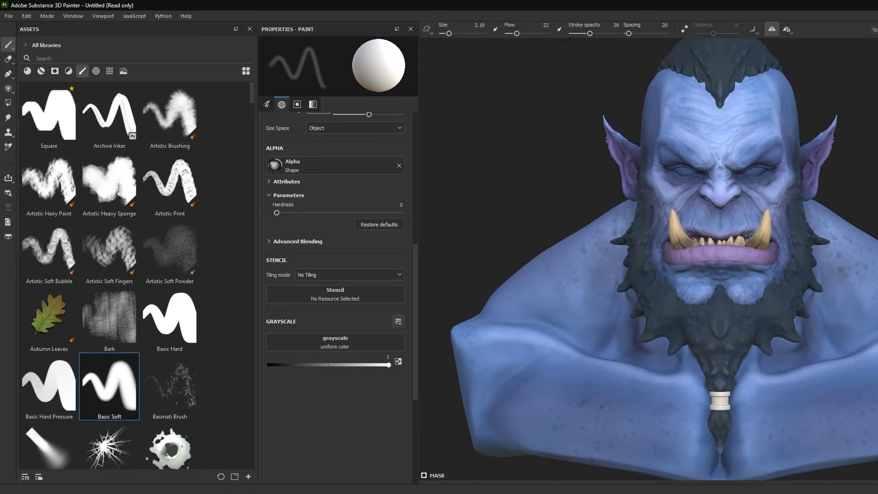
mouse_move(712, 207)
middle_mouse_down("alt")
mouse_move(745, 203)
mouse_move(739, 204)
middle_mouse_up("alt")
key("ctrl+s")
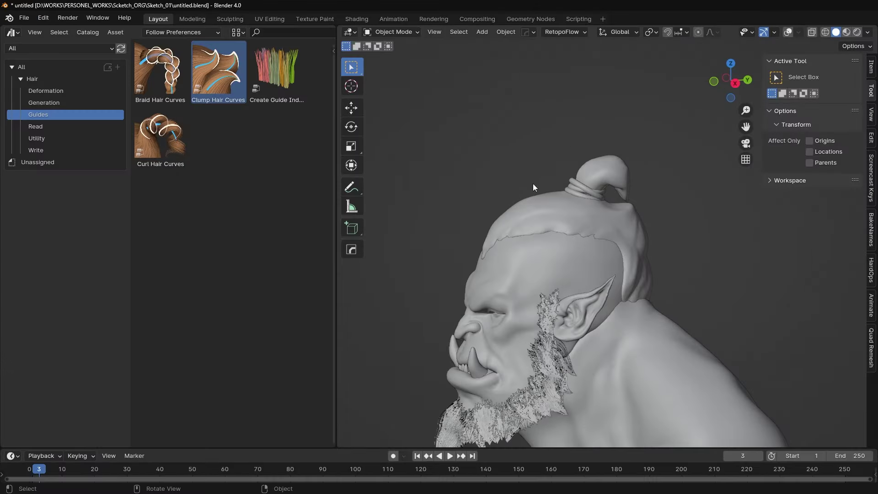
- From the front view, add an Empty Hair curves object to the orc's head
key("KP_1")
key("shift+a")
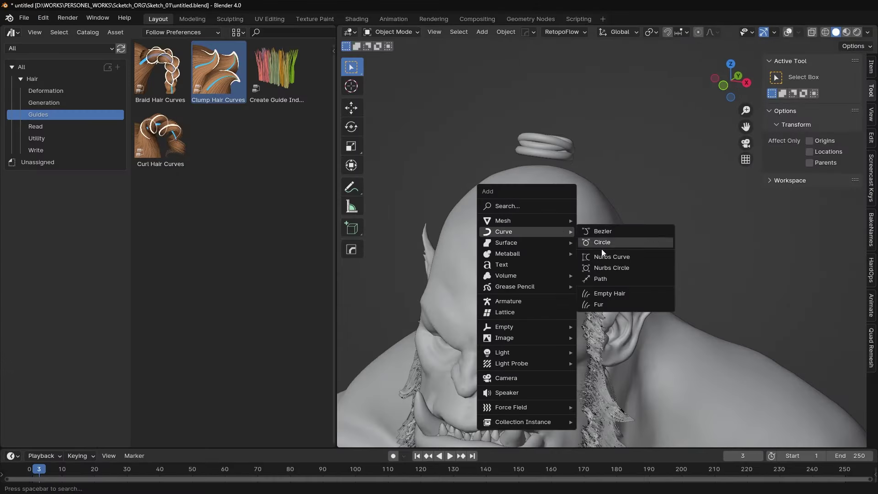
left_click(595, 293)
key("ctrl+Tab")
left_click(451, 241)
- In side view, comb the hair strands down and to the right with a larger brush
key("KP_3")
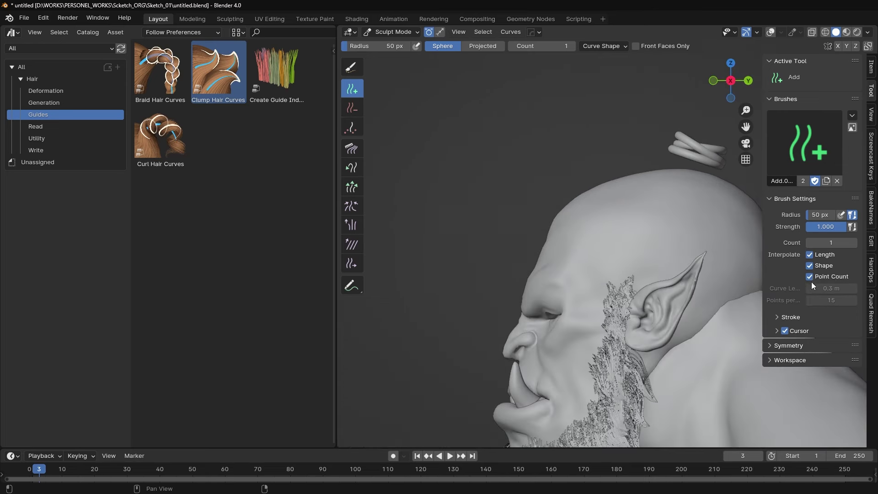
middle_click_drag(649, 224, 597, 226, "shift")
scroll(557, 217, "up", 2)
scroll(489, 210, "down", 3)
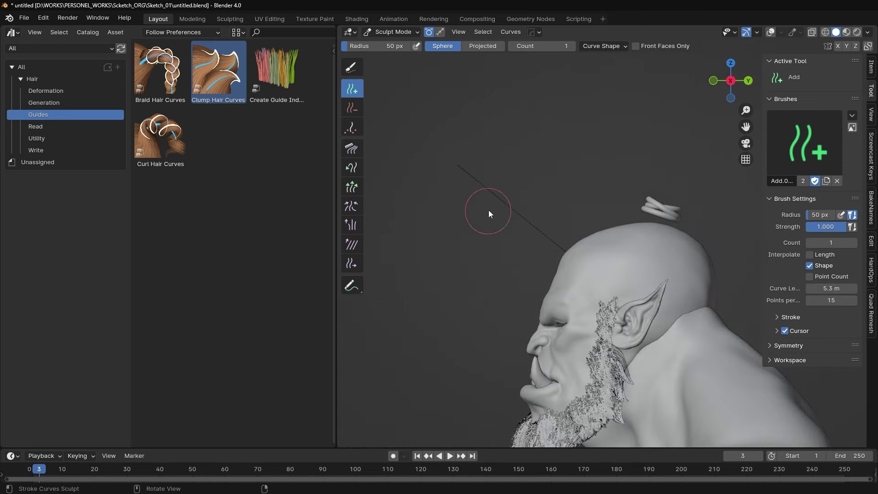
key("c")
middle_click_drag(488, 209, 550, 178, "shift")
left_click_drag(552, 182, 586, 216)
- Add several hair strands on top of the head with a 58 brush radius
mouse_move(650, 203)
middle_mouse_down("shift")
mouse_move(575, 205)
mouse_move(597, 234)
middle_mouse_up("shift")
scroll(548, 230, "up", 2)
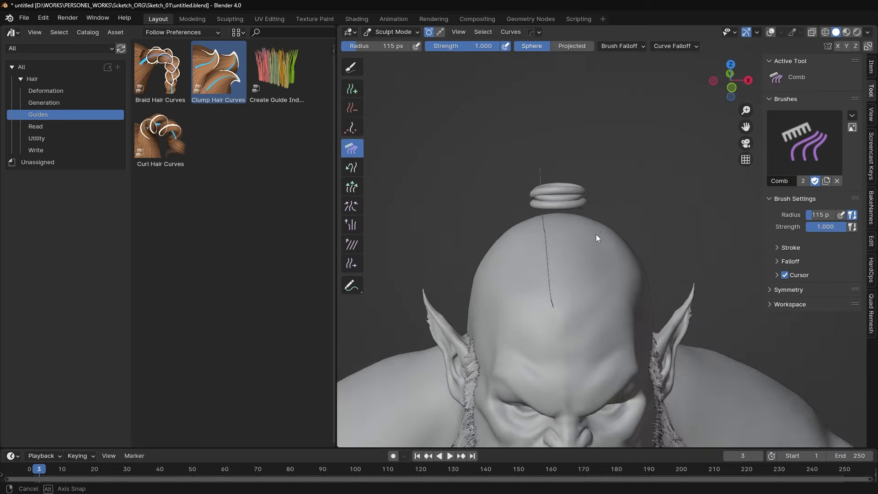
left_click(360, 89)
scroll(599, 211, "up", 2)
key("f")
left_click_drag(519, 243, 547, 245)
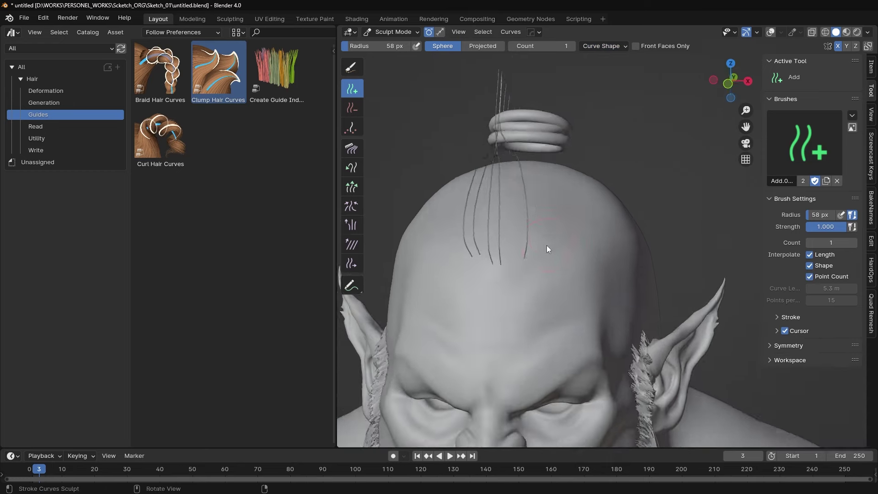
mouse_move(547, 245)
middle_mouse_down()
mouse_move(504, 259)
mouse_move(477, 201)
middle_mouse_up()
- Comb the strands up through the bun ring with a 185 px comb brush
key("c")
key("f")
left_click(569, 192)
scroll(569, 191, "down", 1)
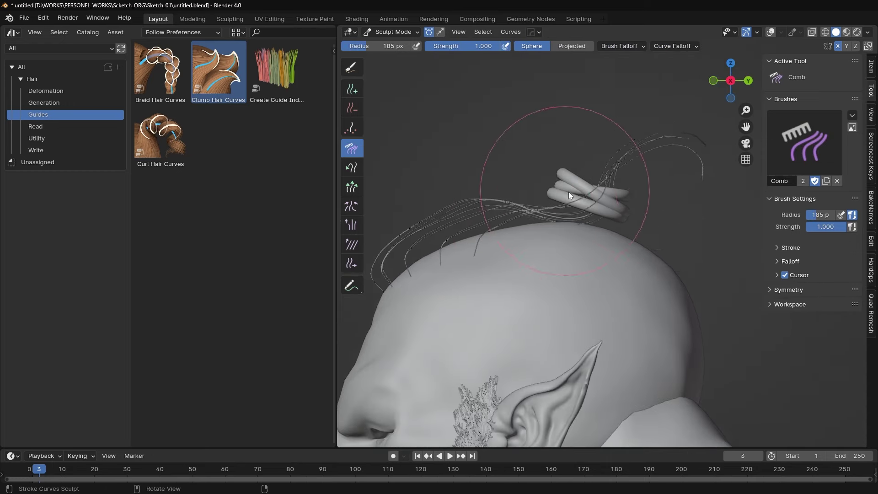
mouse_move(492, 212)
left_mouse_down()
mouse_move(556, 179)
mouse_move(645, 166)
left_mouse_up()
mouse_move(646, 166)
middle_mouse_down()
mouse_move(565, 251)
mouse_move(580, 306)
mouse_move(564, 215)
middle_mouse_up()
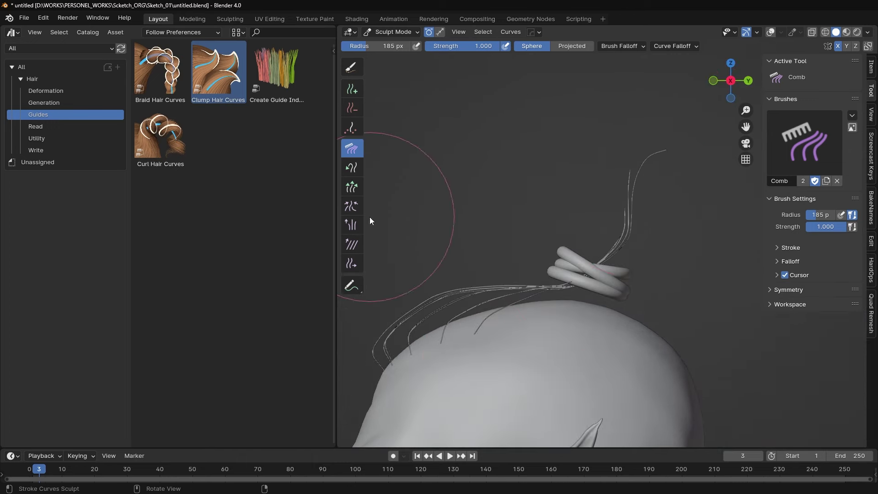
mouse_move(599, 251)
middle_mouse_down()
mouse_move(572, 265)
mouse_move(542, 217)
mouse_move(421, 169)
mouse_move(462, 240)
mouse_move(500, 273)
mouse_move(654, 228)
mouse_move(602, 203)
mouse_move(613, 227)
mouse_move(566, 245)
mouse_move(621, 254)
mouse_move(556, 287)
mouse_move(627, 227)
mouse_move(620, 213)
mouse_move(547, 277)
mouse_move(569, 277)
mouse_move(580, 224)
middle_mouse_up()
- Add more strands, paint hair density and attach the hair curves to the head surface
key("a")
key("ctrl+Tab")
key("ctrl+Tab")
key("f")
key("ctrl+Tab")
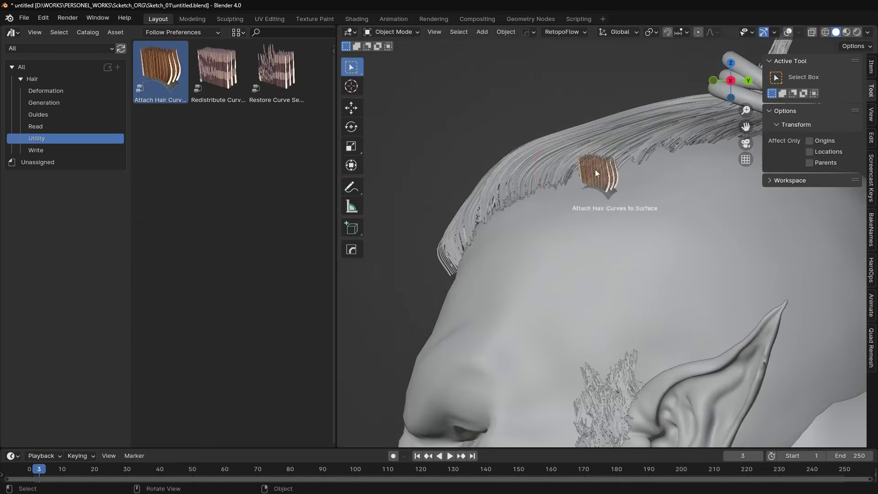
left_click_drag(596, 173, 596, 174)
mouse_move(596, 174)
middle_mouse_down()
mouse_move(671, 303)
mouse_move(631, 256)
mouse_move(619, 196)
mouse_move(540, 171)
middle_mouse_up()
key("ctrl+Tab")
- Comb the hair while looking down on the head, then return to Object Mode
key("c")
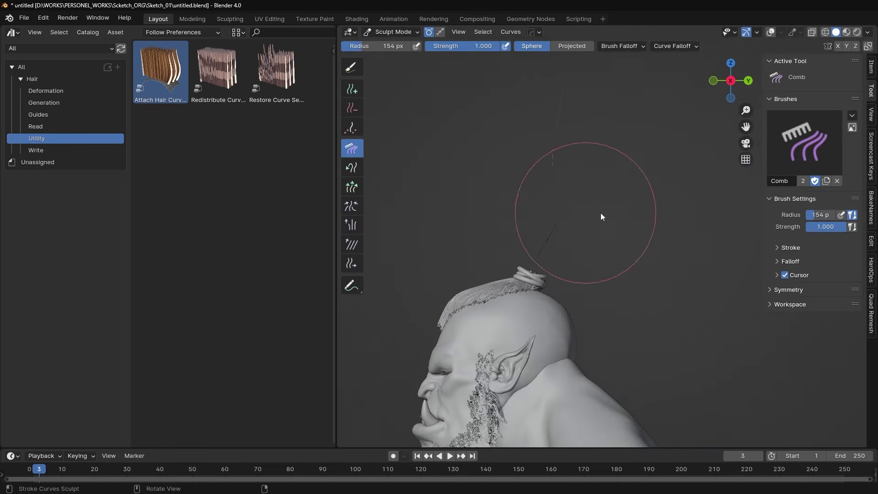
middle_click_drag(644, 396, 640, 322)
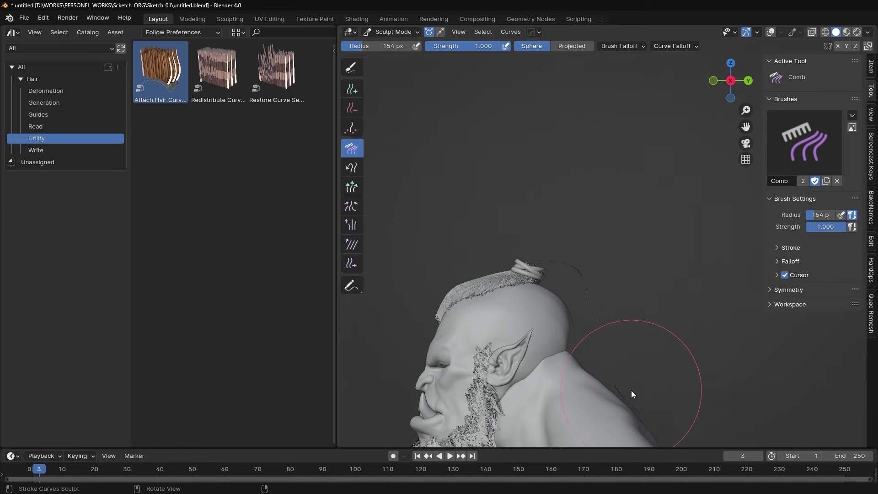
middle_click_drag(631, 391, 629, 290)
key("ctrl+Tab")
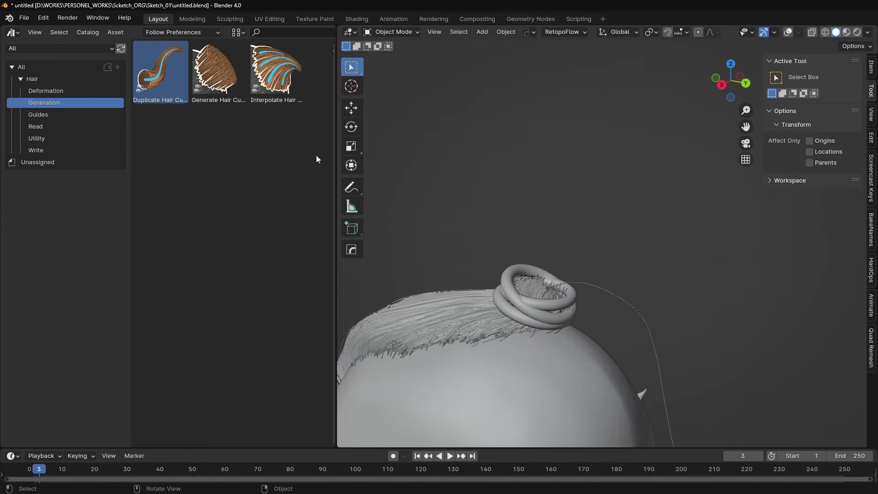
- Comb the hair into a ponytail through the bun and go back to Object Mode
mouse_move(540, 348)
middle_mouse_down()
mouse_move(581, 303)
mouse_move(583, 256)
mouse_move(622, 254)
mouse_move(590, 225)
middle_mouse_up()
key("ctrl+Tab")
mouse_move(627, 262)
middle_mouse_down()
mouse_move(515, 196)
mouse_move(651, 166)
middle_mouse_up()
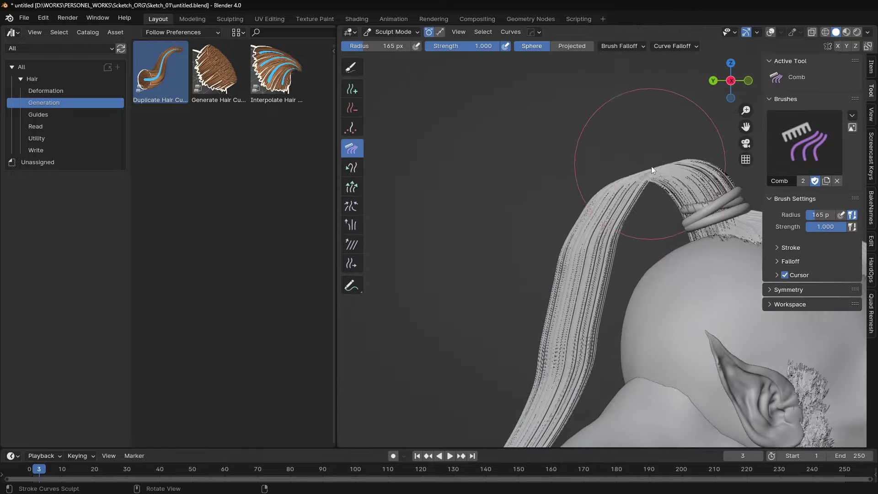
key("ctrl+Tab")
mouse_move(600, 203)
middle_mouse_down()
mouse_move(676, 228)
mouse_move(538, 319)
mouse_move(589, 293)
middle_mouse_up()
- Inspect the braid hanging down the back of the head from side, low and front angles
mouse_move(638, 240)
middle_mouse_down()
mouse_move(670, 289)
mouse_move(590, 219)
mouse_move(605, 213)
middle_mouse_up()
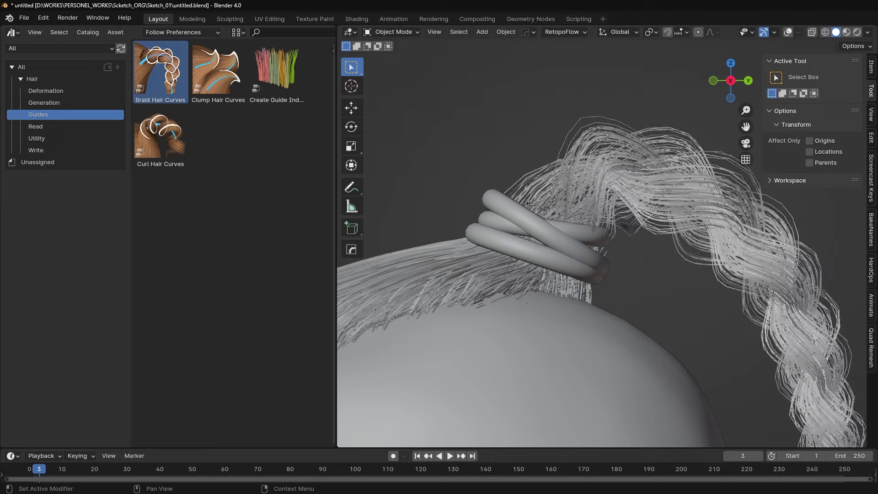
mouse_move(640, 238)
middle_mouse_down()
mouse_move(704, 256)
mouse_move(663, 229)
middle_mouse_up()
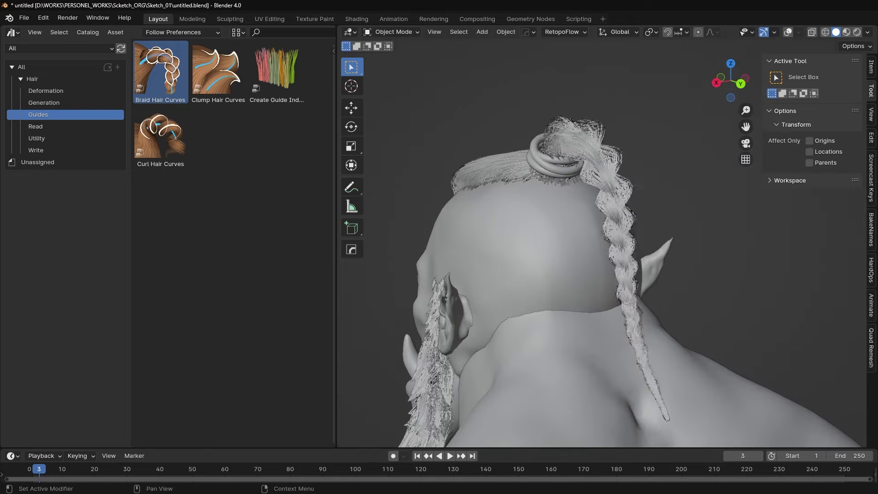
middle_click_drag(664, 228, 640, 197)
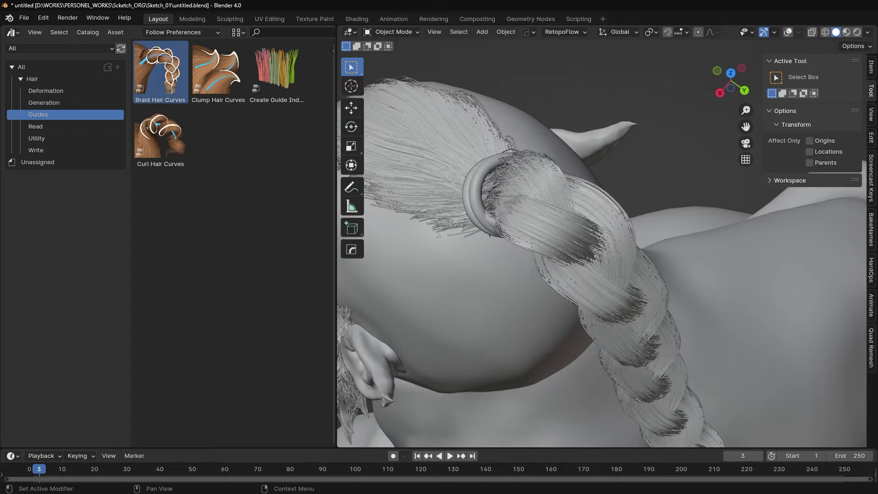
mouse_move(548, 220)
middle_mouse_down()
mouse_move(606, 215)
mouse_move(651, 249)
mouse_move(595, 227)
mouse_move(777, 251)
mouse_move(573, 180)
mouse_move(706, 282)
mouse_move(624, 195)
mouse_move(617, 225)
mouse_move(610, 196)
mouse_move(595, 214)
mouse_move(588, 246)
mouse_move(547, 166)
middle_mouse_up()
key("ctrl+Tab")
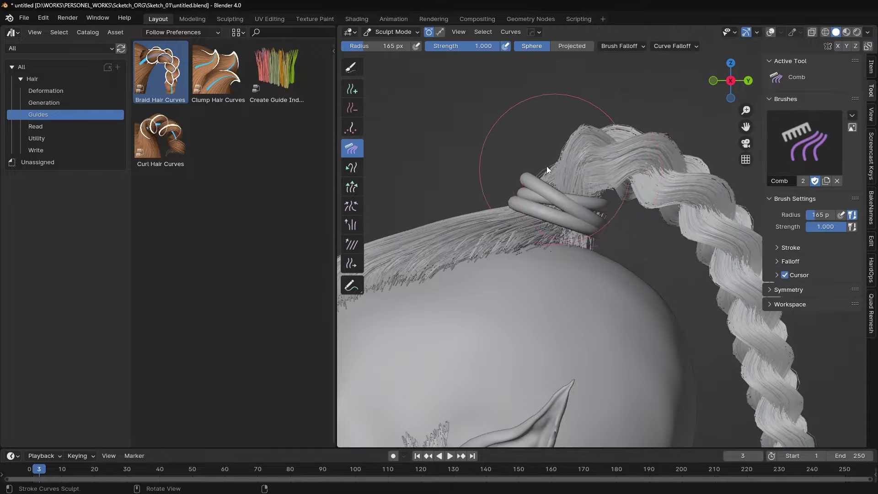
middle_click_drag(665, 226, 597, 257)
mouse_move(589, 188)
middle_mouse_down()
mouse_move(630, 326)
mouse_move(604, 264)
mouse_move(644, 271)
middle_mouse_up()
key("ctrl+Tab")
scroll(614, 266, "up", 2)
- Add another Empty Hair curves object to the orc's head
scroll(614, 265, "up", 3)
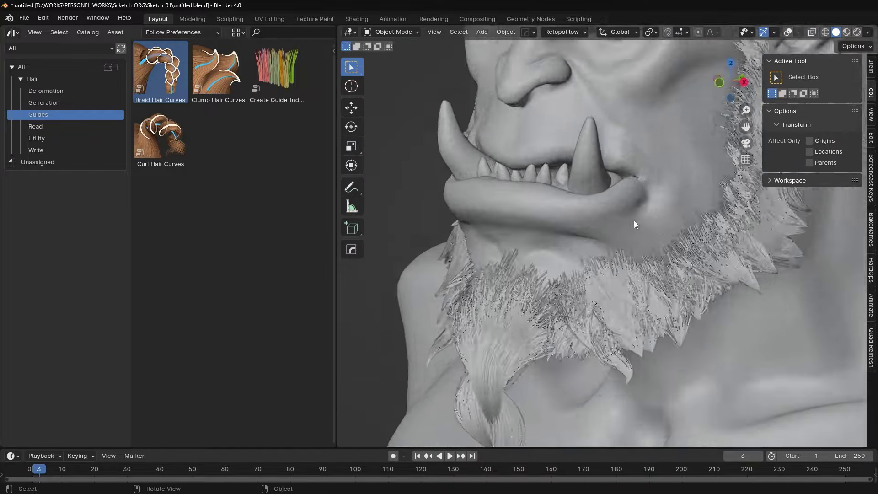
mouse_move(634, 221)
middle_mouse_down()
mouse_move(614, 222)
mouse_move(620, 209)
middle_mouse_up()
key("ctrl+Tab")
key("shift+a")
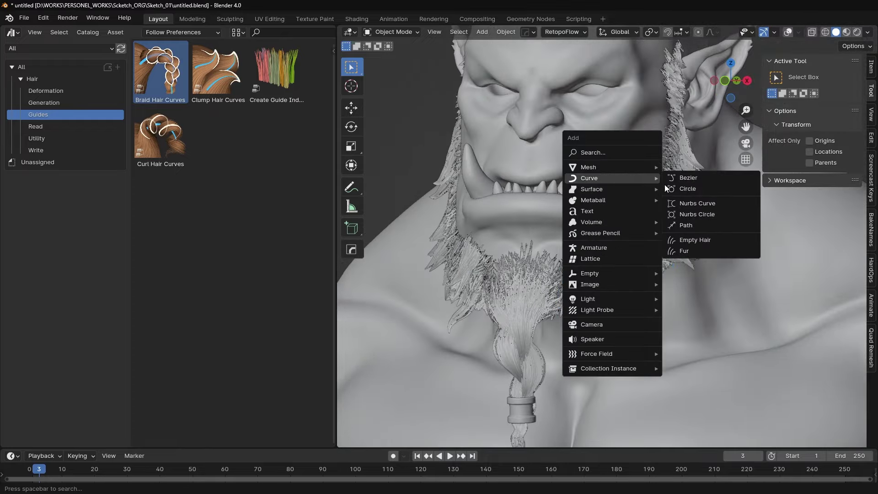
left_click(690, 239)
scroll(539, 244, "up", 3)
mouse_move(557, 251)
middle_mouse_down()
mouse_move(583, 263)
mouse_move(522, 229)
mouse_move(613, 235)
middle_mouse_up()
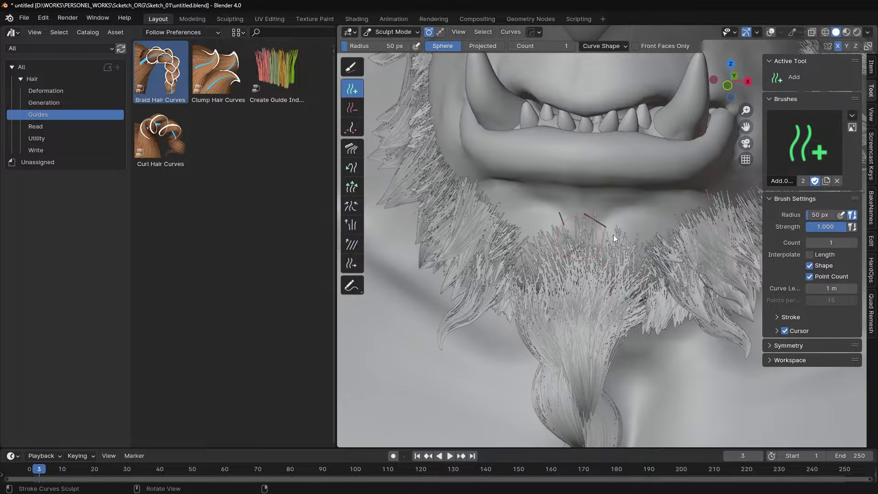
- Open the hair generation assets and paint hair density onto the new curves
key("c")
mouse_move(642, 266)
middle_mouse_down()
mouse_move(468, 180)
mouse_move(621, 282)
mouse_move(484, 286)
mouse_move(563, 278)
middle_mouse_up()
left_click(44, 103)
mouse_move(457, 229)
middle_mouse_down()
mouse_move(605, 282)
mouse_move(571, 275)
middle_mouse_up()
key("ctrl+Tab")
scroll(556, 224, "up", 2)
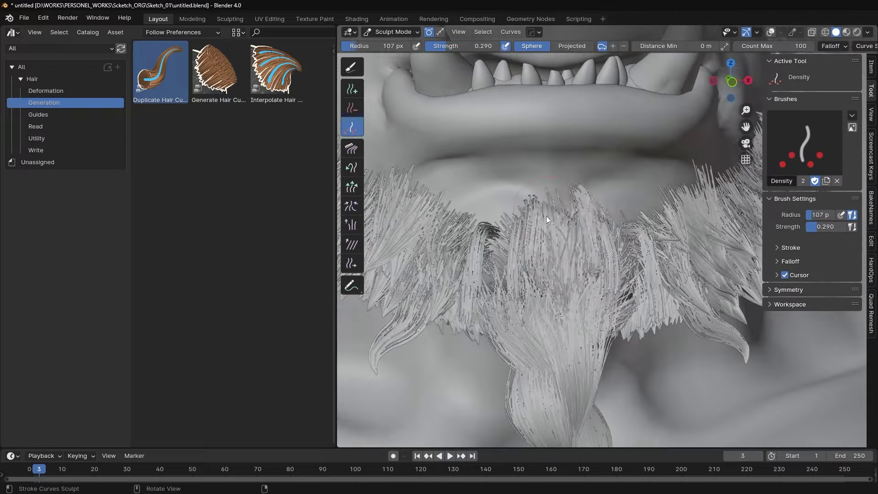
scroll(546, 216, "up", 2)
mouse_move(544, 243)
middle_mouse_down()
mouse_move(592, 232)
mouse_move(623, 240)
mouse_move(602, 279)
mouse_move(610, 218)
mouse_move(456, 161)
mouse_move(590, 257)
mouse_move(546, 278)
mouse_move(570, 246)
middle_mouse_up()
- Shape the strands with the Comb, Add and grow/shrink brushes
key("c")
key("a")
key("shift+r")
key("c")
scroll(569, 246, "down", 5)
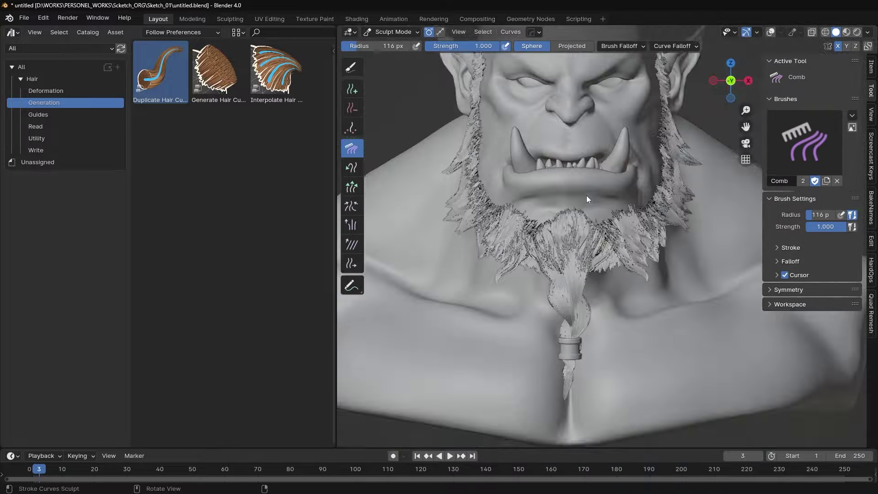
middle_click_drag(586, 196, 577, 214)
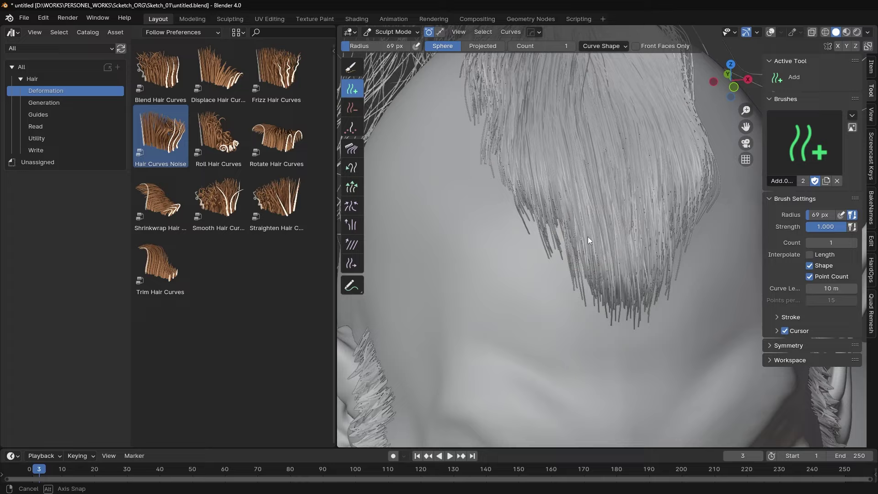
middle_click_drag(588, 236, 582, 254)
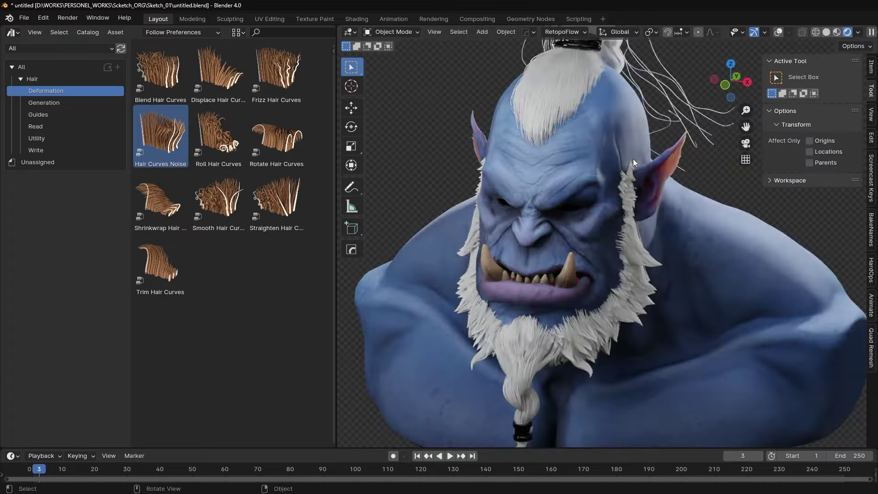
- View the orc from the front and zoom to inspect the hair
key("KP_1")
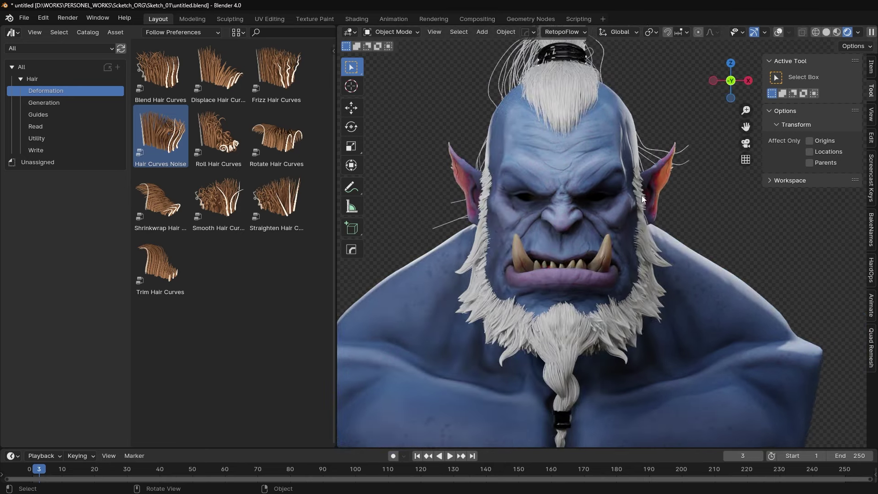
mouse_move(626, 189)
middle_mouse_down()
mouse_move(525, 195)
mouse_move(608, 189)
middle_mouse_up()
scroll(609, 190, "up", 8)
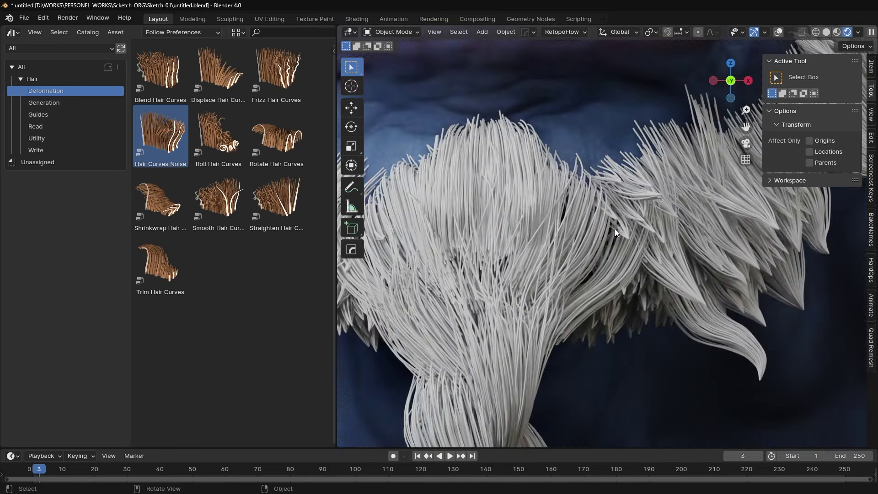
scroll(615, 228, "down", 4)
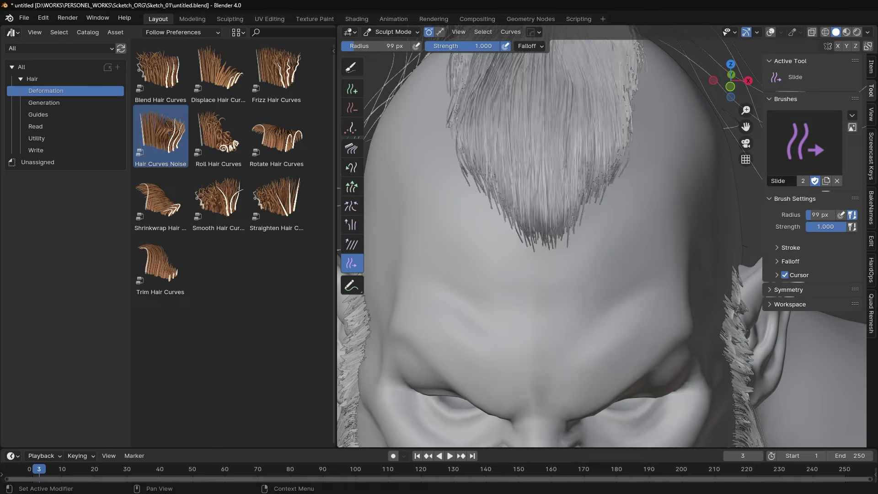
scroll(567, 243, "down", 5)
scroll(569, 205, "down", 2)
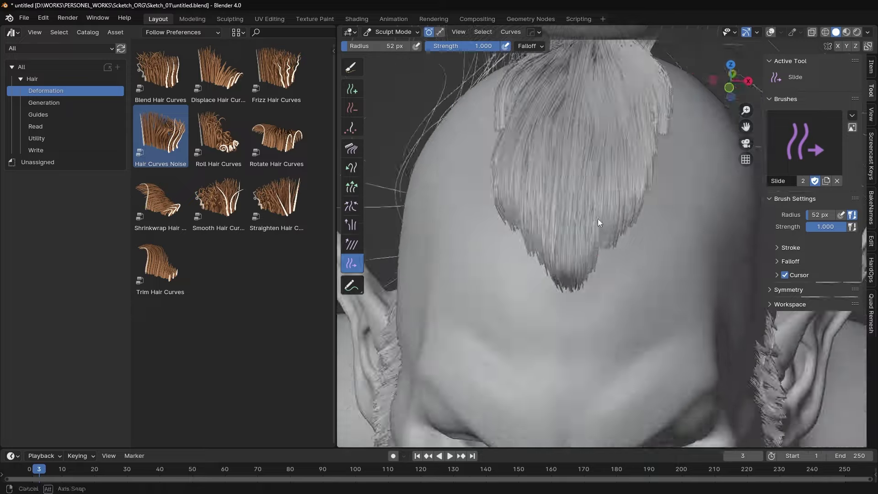
- Comb the hair behind the bun, return to Object Mode and preview in rendered shading
mouse_move(545, 258)
middle_mouse_down()
mouse_move(569, 226)
mouse_move(600, 243)
mouse_move(632, 243)
mouse_move(636, 197)
middle_mouse_up()
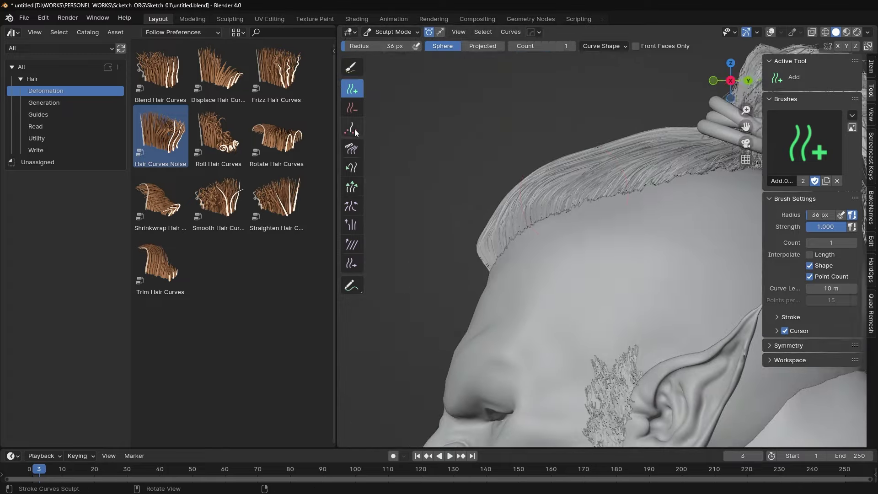
left_click(351, 148)
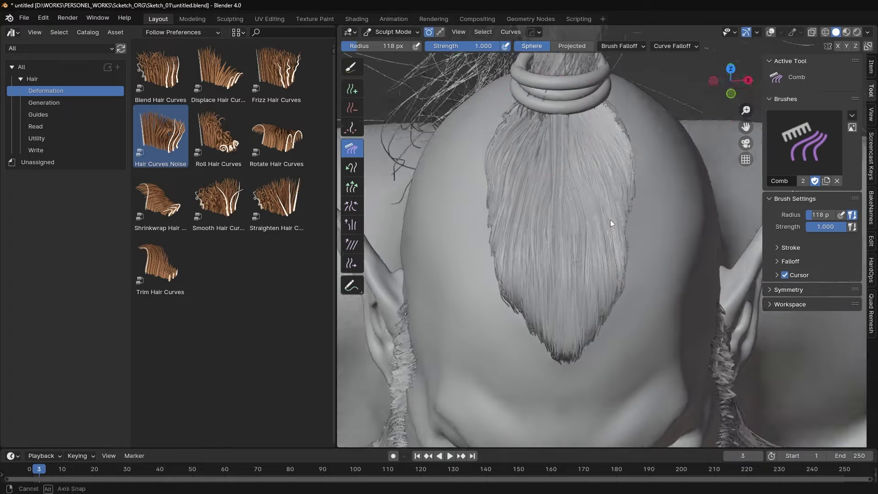
mouse_move(610, 220)
middle_mouse_down()
mouse_move(508, 239)
mouse_move(558, 273)
middle_mouse_up()
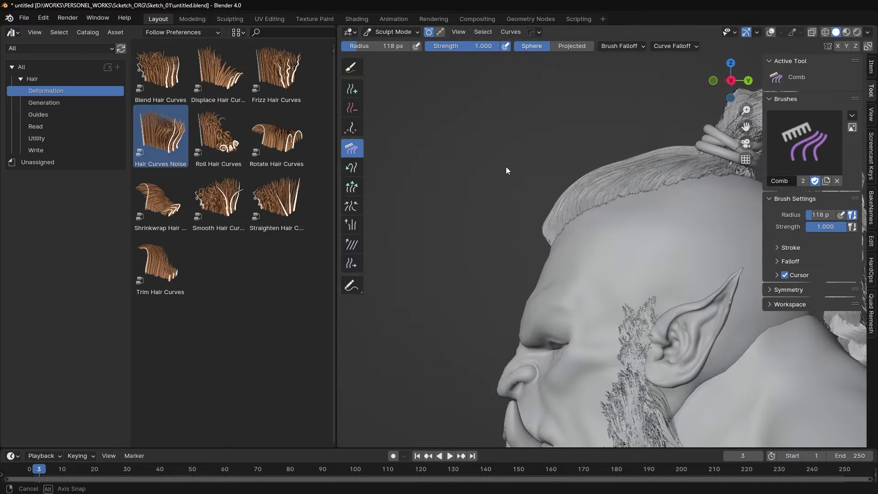
mouse_move(506, 166)
middle_mouse_down()
mouse_move(612, 180)
mouse_move(629, 196)
middle_mouse_up()
key("ctrl+Tab")
left_click(857, 32)
scroll(629, 206, "down", 1)
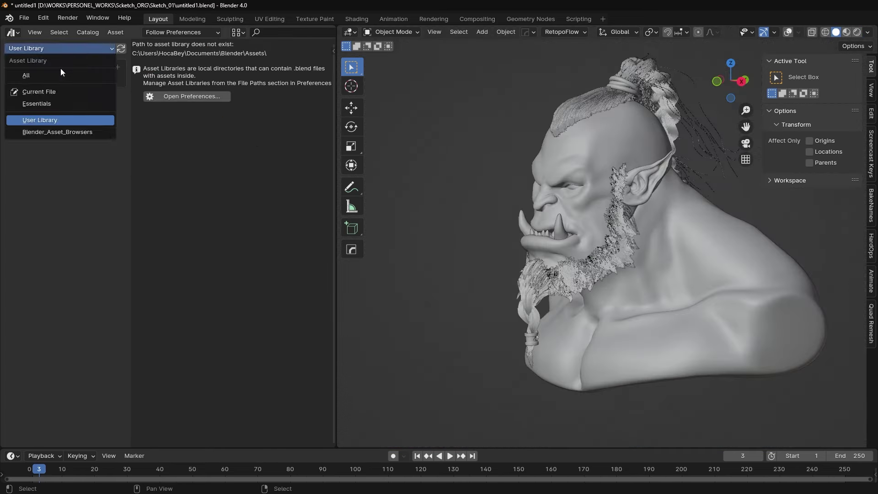
- Switch the asset browser library and view the orc from the front
left_click(61, 74)
scroll(213, 171, "down", 5)
scroll(213, 172, "up", 5)
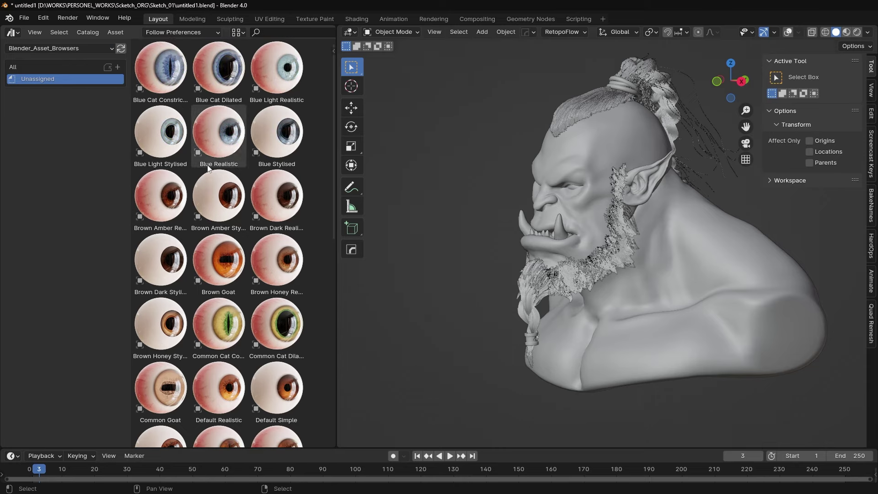
key("KP_1")
scroll(275, 209, "down", 5)
scroll(275, 209, "down", 3)
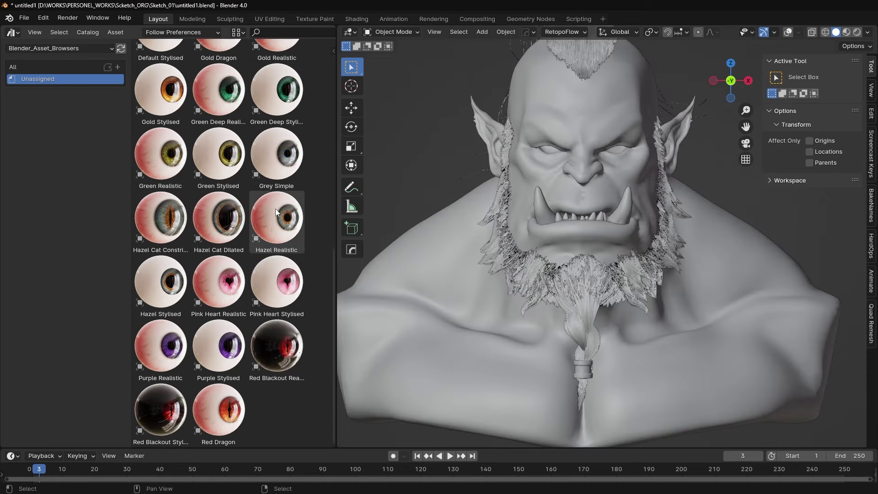
- Zoom in on the face and scale the orc's brown eyes up slightly
scroll(275, 208, "up", 3)
scroll(232, 326, "up", 2)
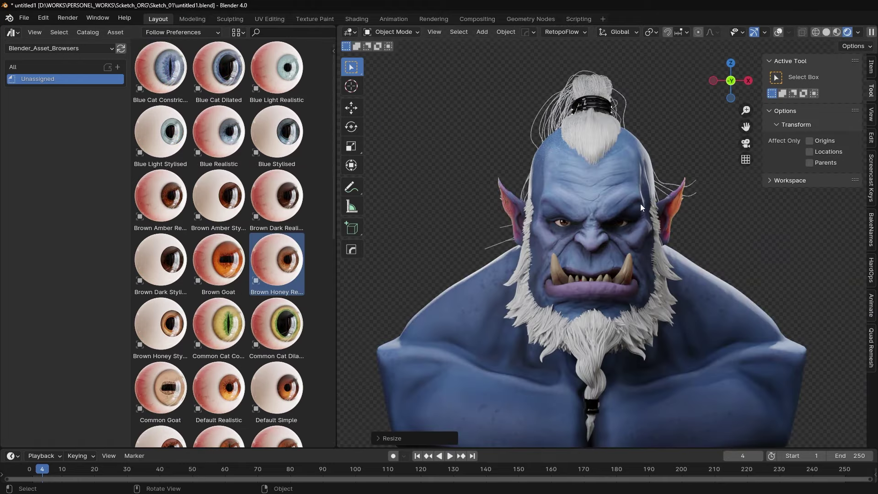
scroll(641, 204, "up", 8)
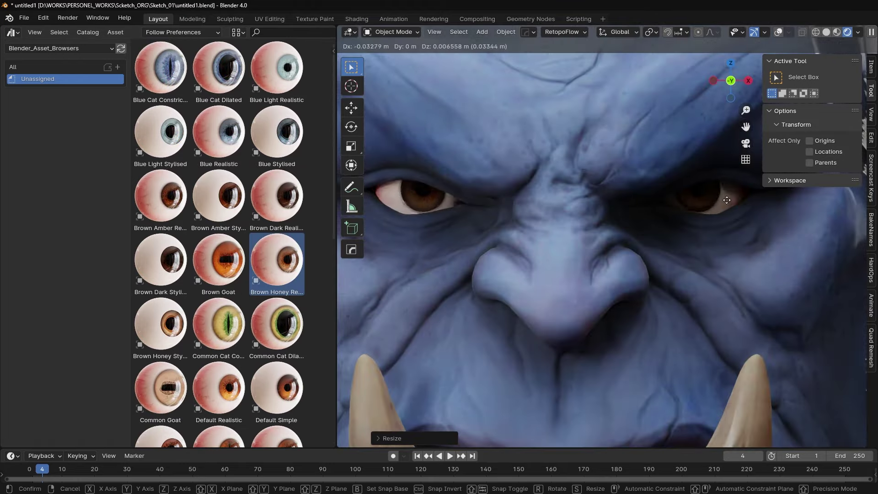
scroll(736, 202, "down", 1)
key("s")
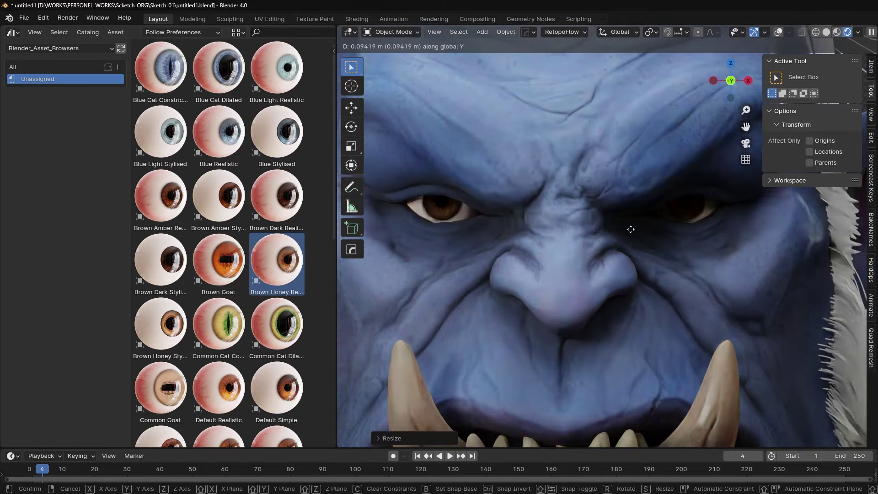
left_click(630, 224)
scroll(630, 225, "down", 6)
scroll(622, 238, "down", 2)
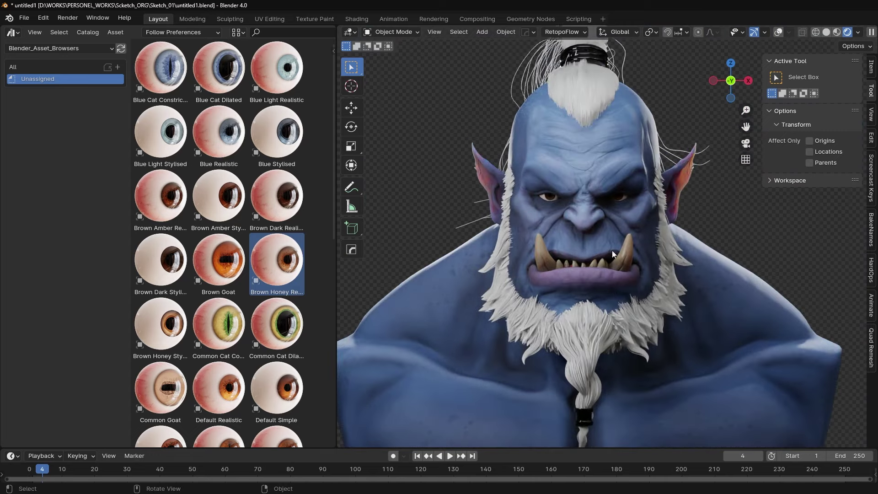
- Switch the Asset Browser library to the Essentials hair assets
left_click(40, 79)
left_click(59, 48)
left_click(39, 92)
left_click(59, 48)
left_click(36, 103)
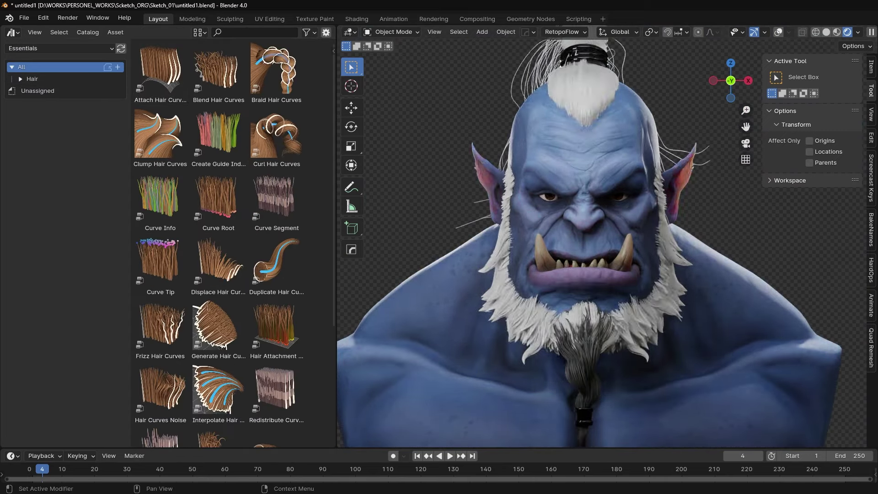
- Preview the bearded bust in rendered front view and select the hair on top of the head
middle_click_drag(655, 281, 654, 247, "shift")
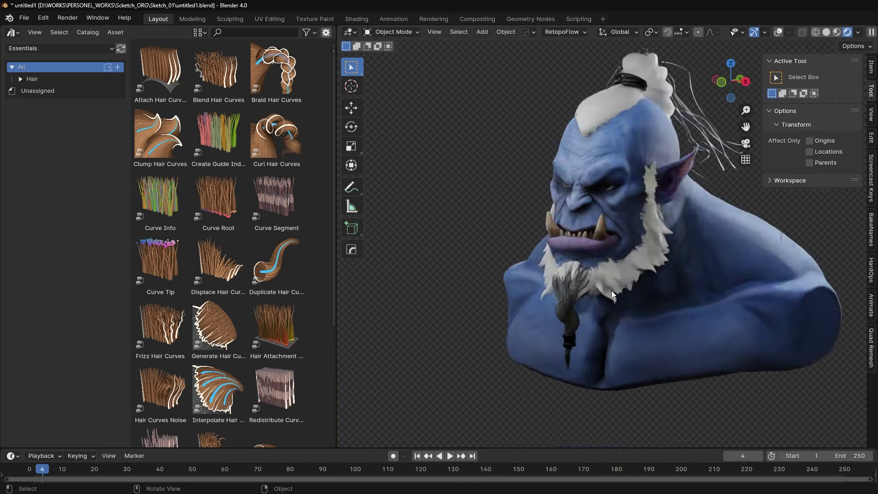
mouse_move(642, 297)
middle_mouse_down()
mouse_move(663, 256)
mouse_move(690, 233)
middle_mouse_up()
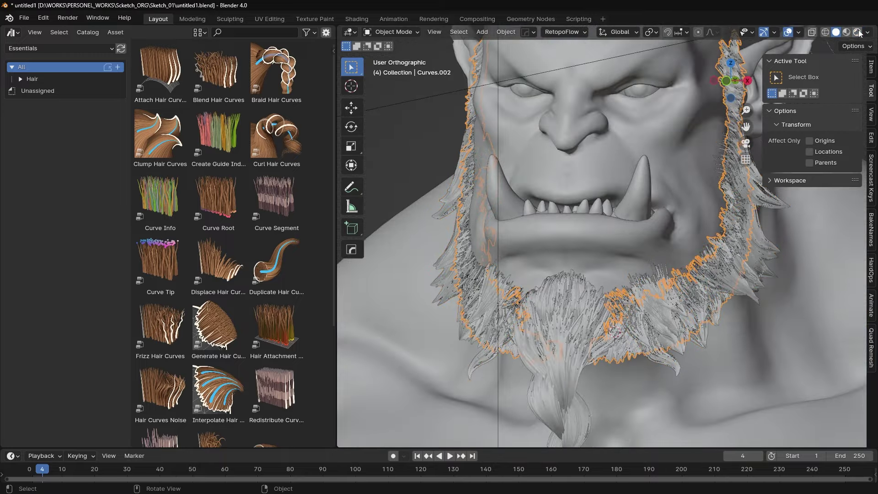
left_click(858, 32)
left_click(858, 34)
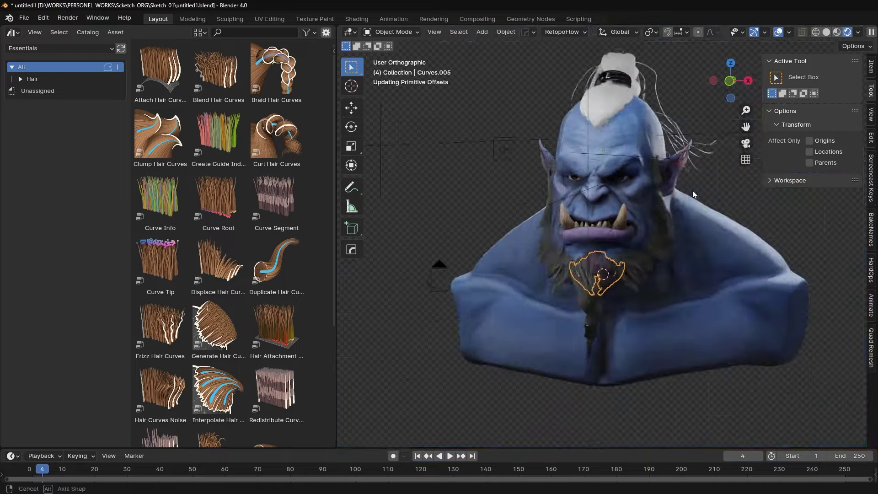
key("KP_1")
scroll(616, 309, "up", 2)
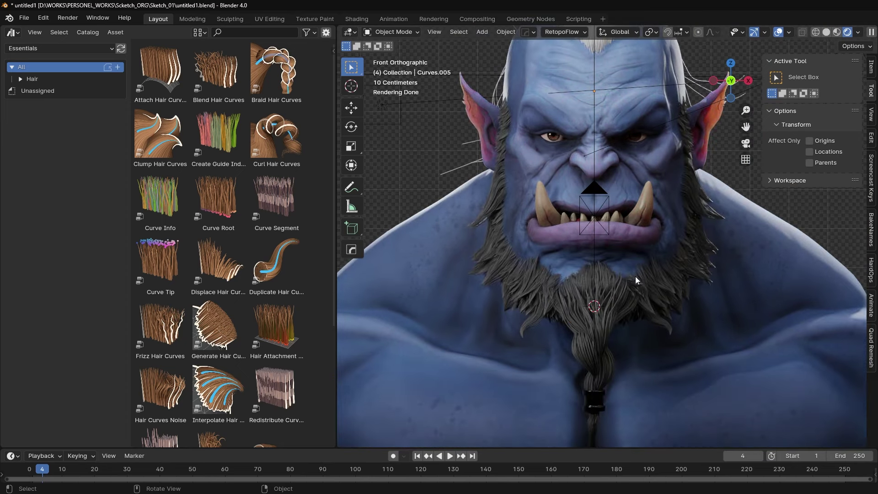
scroll(632, 253, "down", 3)
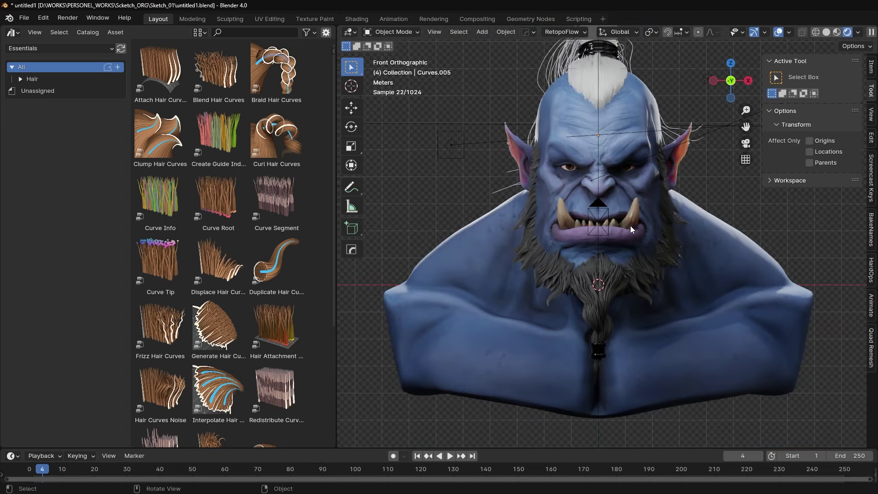
left_click(617, 78)
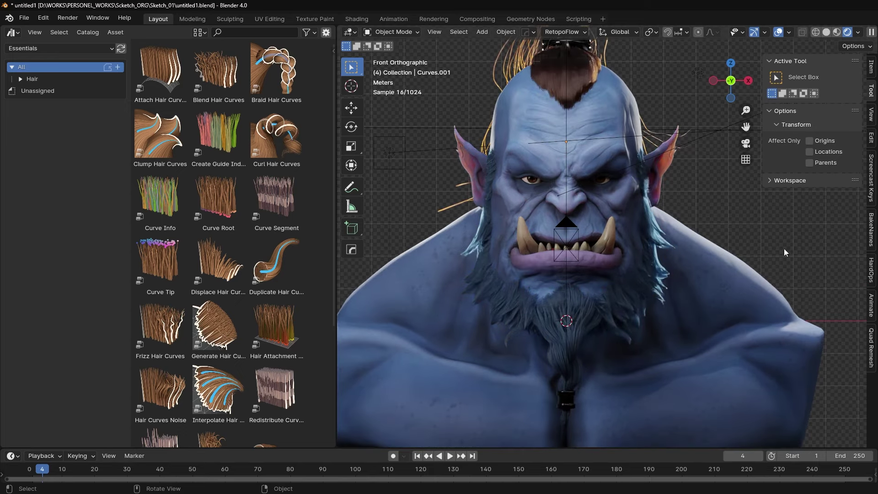
scroll(588, 105, "down", 1)
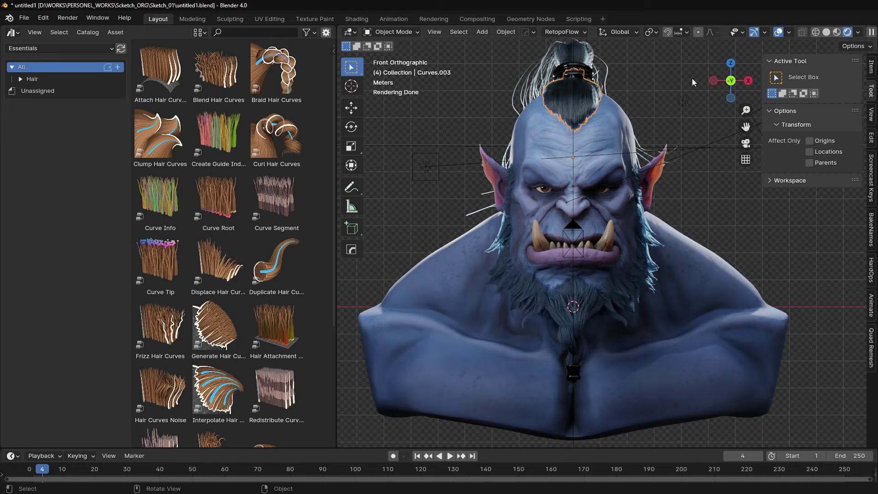
- Filter the asset browser to hair assets and fill the brow ridge with eyebrow hairs using Density
left_click(38, 81)
left_click(36, 150)
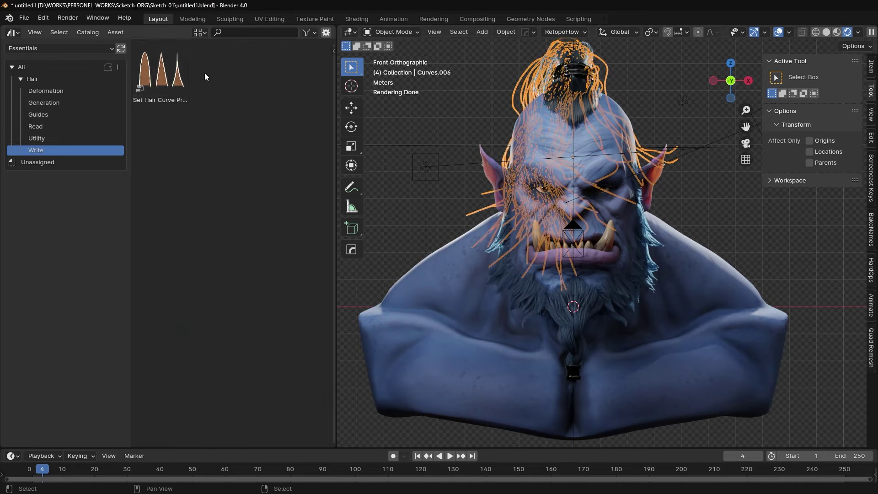
scroll(665, 163, "up", 4)
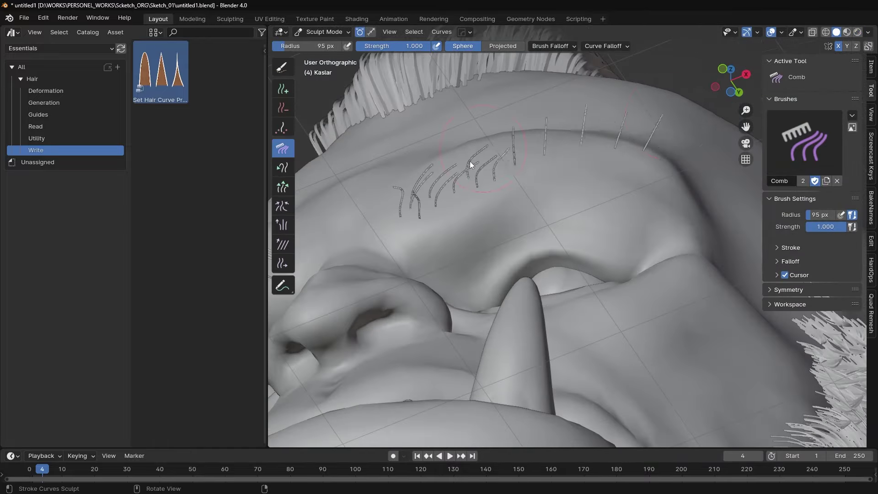
mouse_move(489, 140)
middle_mouse_down()
mouse_move(522, 161)
mouse_move(534, 135)
mouse_move(534, 153)
mouse_move(593, 132)
middle_mouse_up()
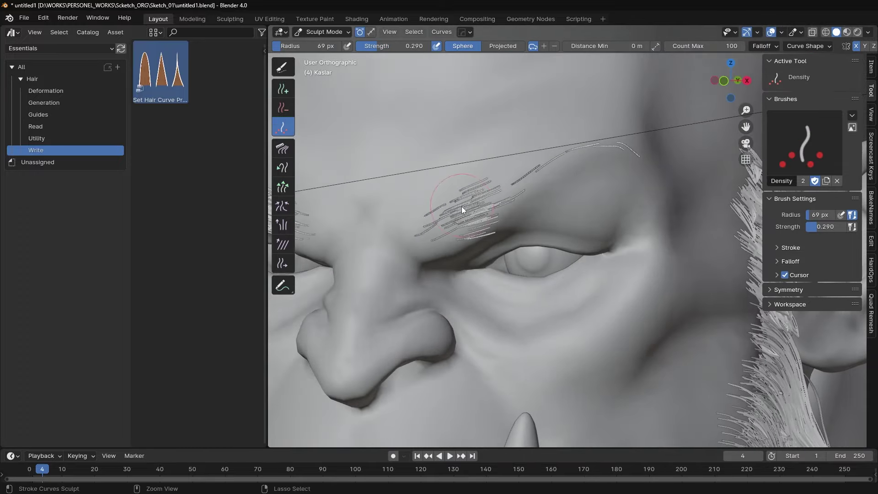
left_click_drag(460, 204, 566, 152)
middle_click_drag(566, 153, 448, 196, "alt")
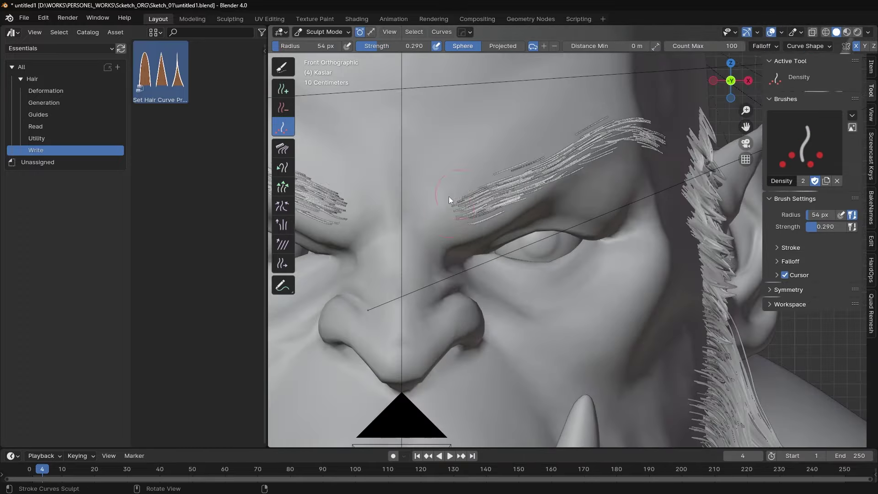
- Slide and comb the eyebrow strands along the brow into shape
left_click(282, 262)
mouse_move(497, 183)
middle_mouse_down()
mouse_move(531, 160)
mouse_move(613, 176)
mouse_move(531, 194)
mouse_move(570, 165)
mouse_move(506, 100)
mouse_move(602, 179)
mouse_move(630, 218)
mouse_move(561, 191)
mouse_move(503, 196)
mouse_move(518, 110)
middle_mouse_up()
key("c")
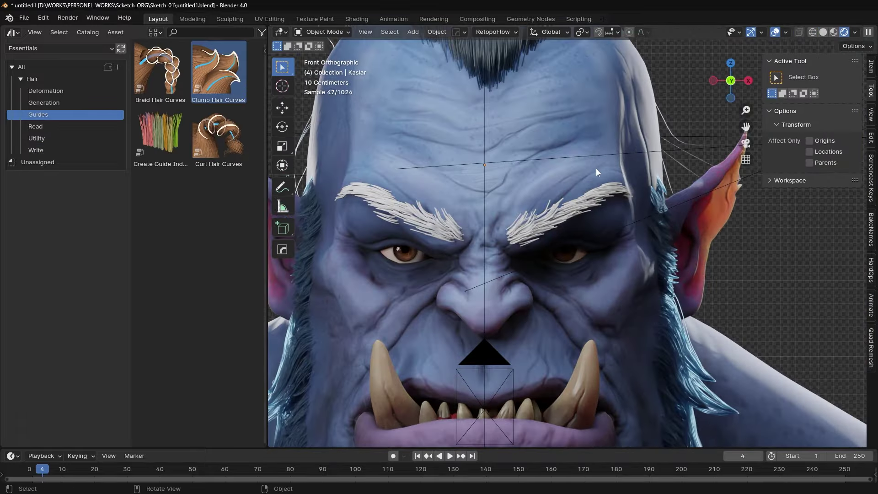
scroll(596, 172, "up", 3)
- Select the eyebrow hair and check it in local view, then return to the full orc head
left_click(589, 196)
key("slash")
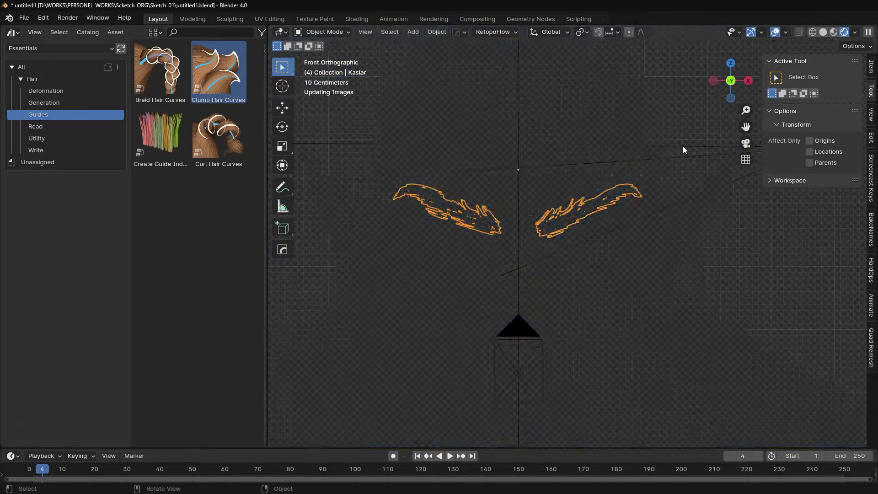
key("slash")
scroll(569, 224, "up", 2)
scroll(572, 221, "up", 2)
scroll(550, 210, "up", 2)
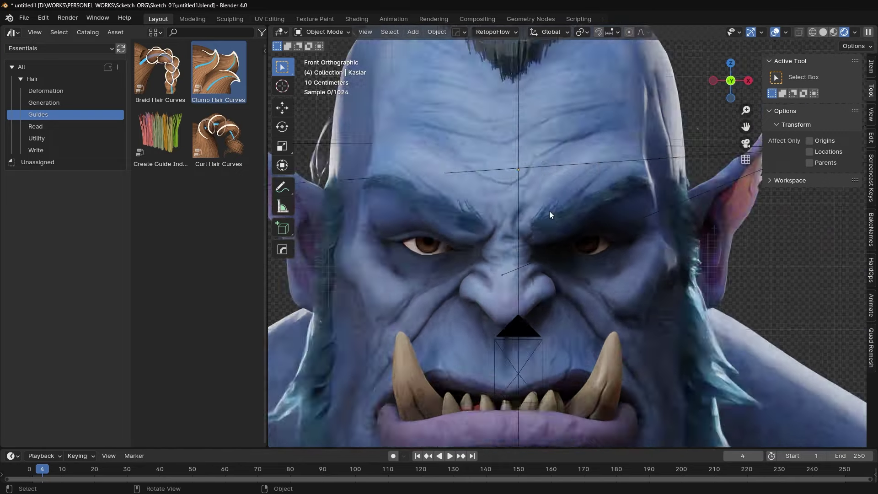
scroll(550, 214, "down", 5)
scroll(566, 227, "up", 5)
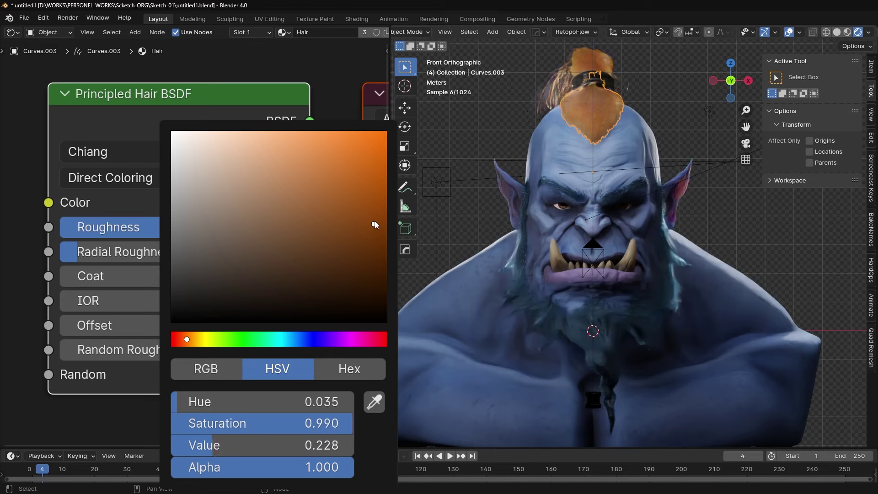
- Shift the hair colour to a darker red in the colour picker
left_click(228, 202)
left_click(177, 340)
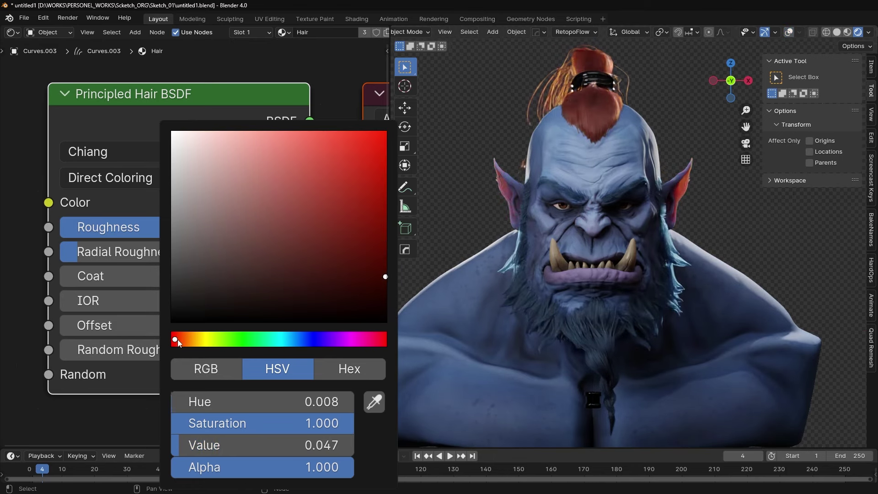
left_click_drag(178, 340, 179, 340)
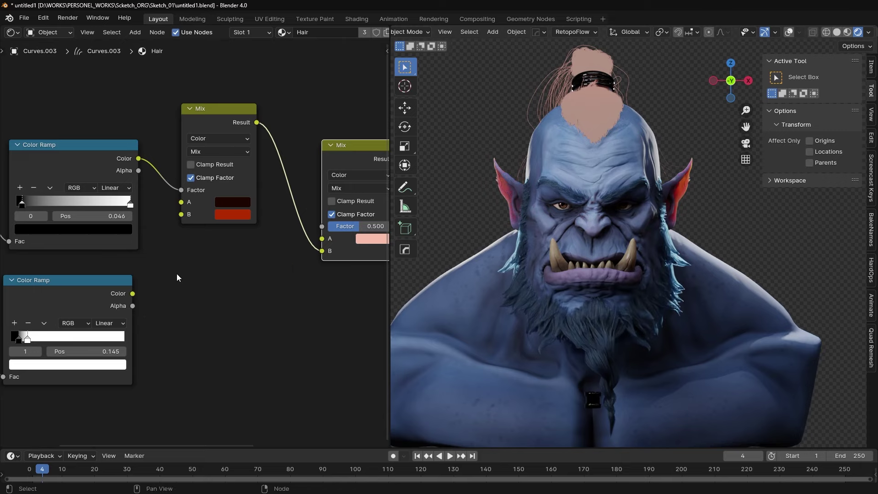
- Link the Mix Result to the Principled Hair BSDF Color and adjust the mix's first colour
middle_click_drag(177, 278, 151, 290)
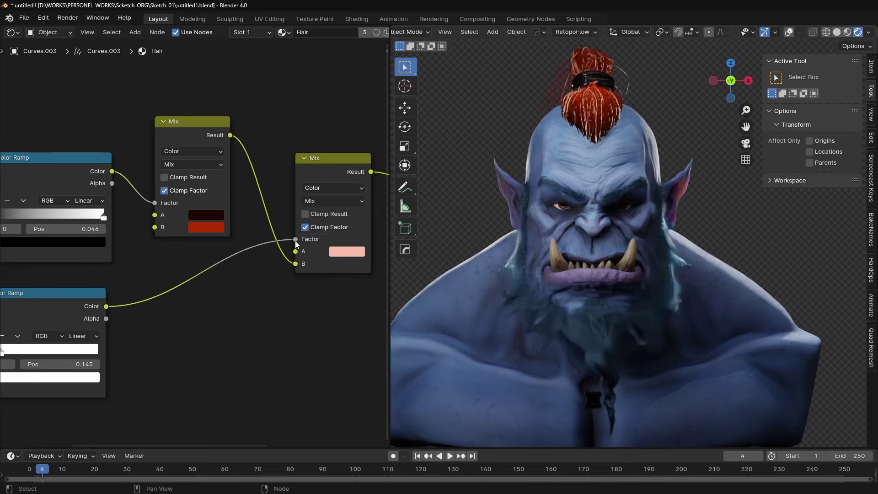
left_click_drag(370, 172, 216, 176)
scroll(336, 197, "down", 2)
scroll(274, 275, "up", 3)
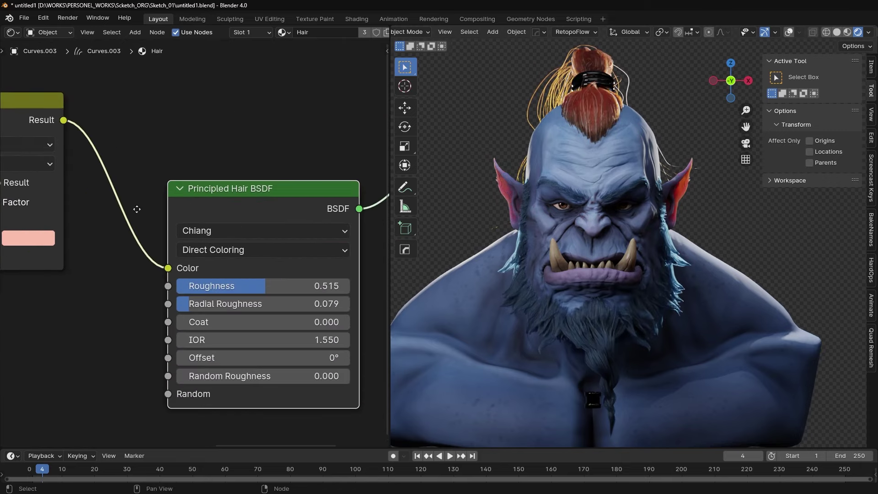
scroll(256, 228, "down", 2)
left_click(259, 214)
left_click_drag(256, 236, 247, 230)
- Set the Mix B colour to a darkened orange-brown
middle_click_drag(135, 265, 309, 214)
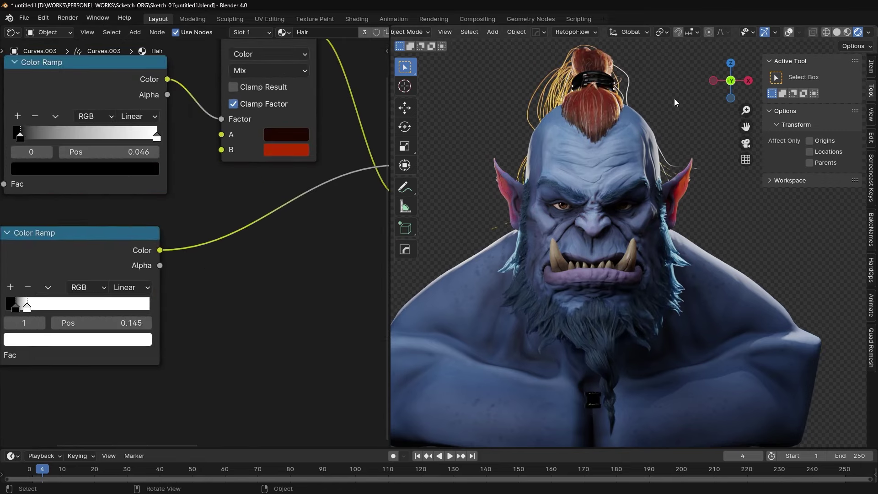
scroll(646, 220, "up", 5)
scroll(232, 180, "down", 2)
scroll(233, 180, "up", 2)
left_click(246, 204)
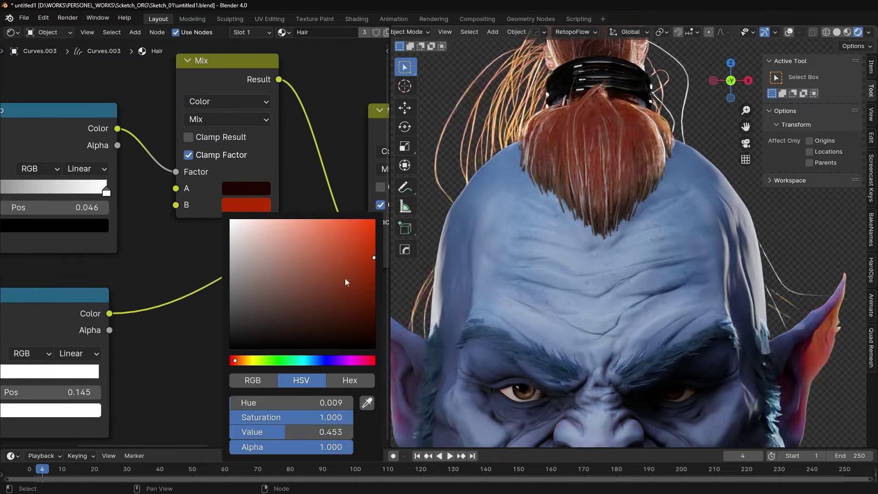
left_click_drag(345, 278, 359, 240)
left_click_drag(370, 271, 355, 276)
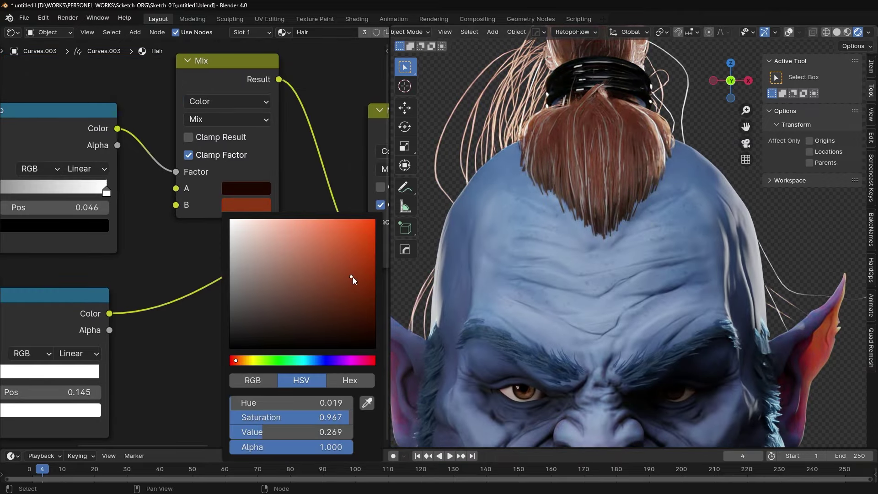
scroll(673, 235, "down", 3)
scroll(638, 246, "down", 2)
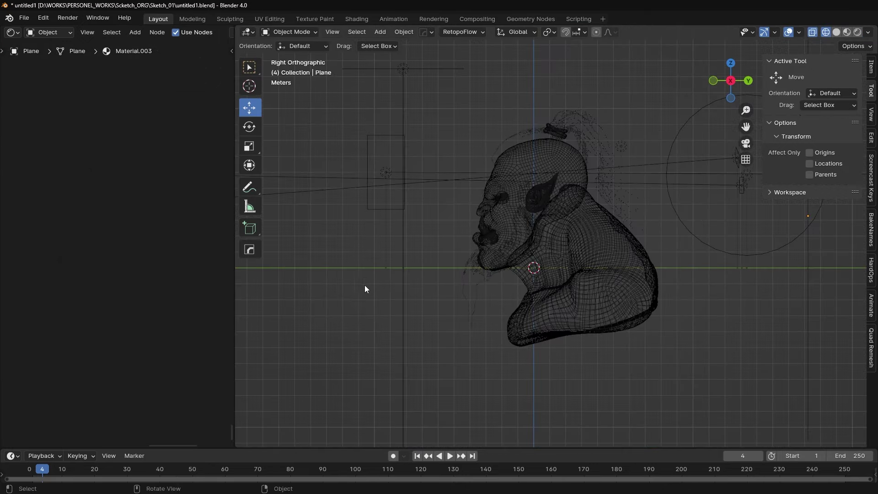
- Add an armature, enter Edit Mode, and subdivide its bone into neck and head joints
key("shift+a")
left_click(321, 256)
key("Tab")
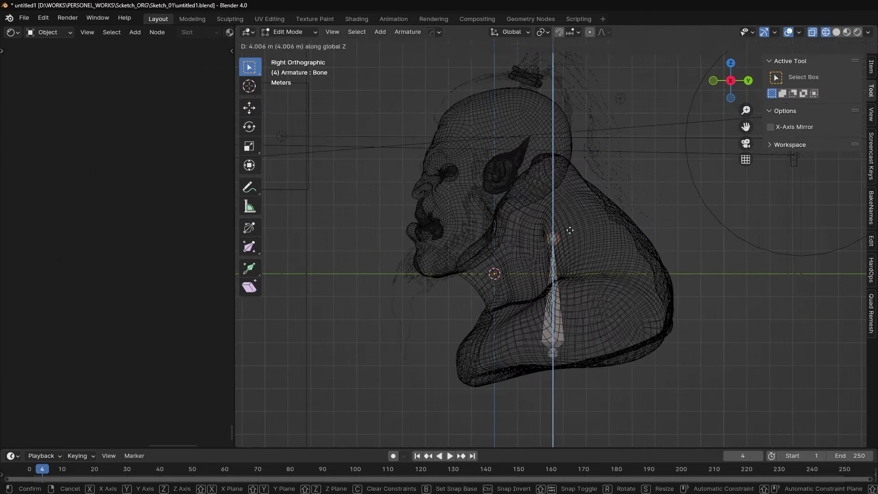
left_click(561, 231)
right_click(554, 324)
left_click(555, 323)
key("g")
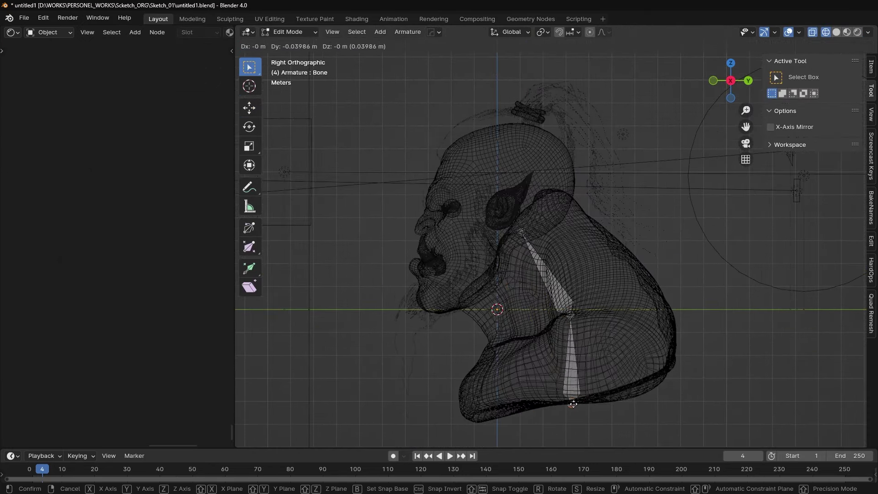
scroll(514, 228, "down", 2)
- Duplicate a bone into the ear and mirror the ear bones to the other side
key("e")
key("KP_1")
key("KP_3")
scroll(520, 235, "up", 4)
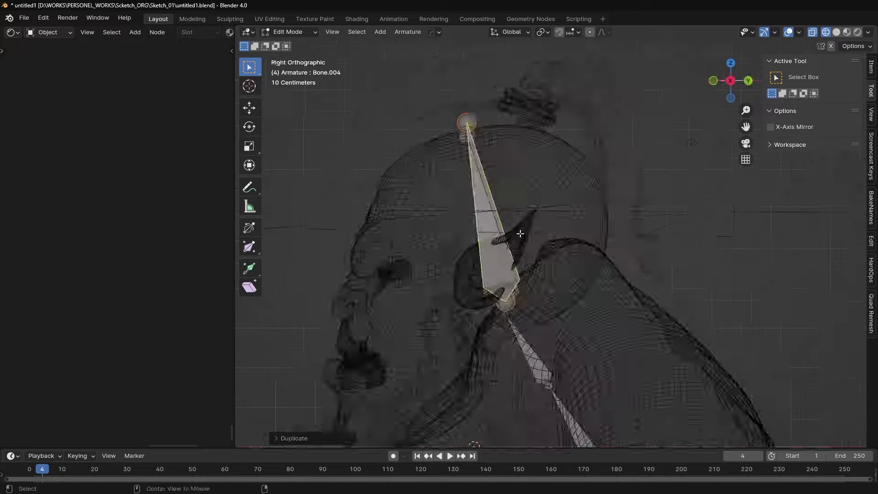
key("g")
key("KP_1")
middle_click_drag(676, 254, 599, 220)
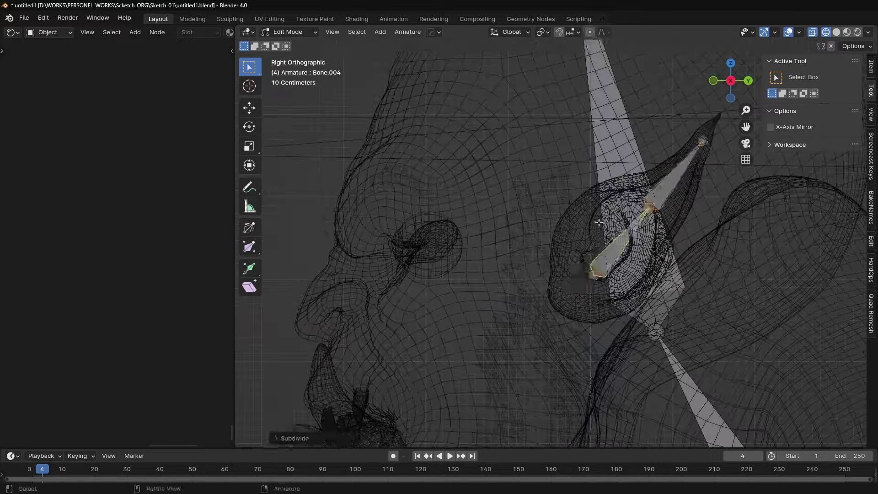
left_click(688, 227)
scroll(681, 227, "down", 2)
middle_click_drag(681, 227, 677, 227)
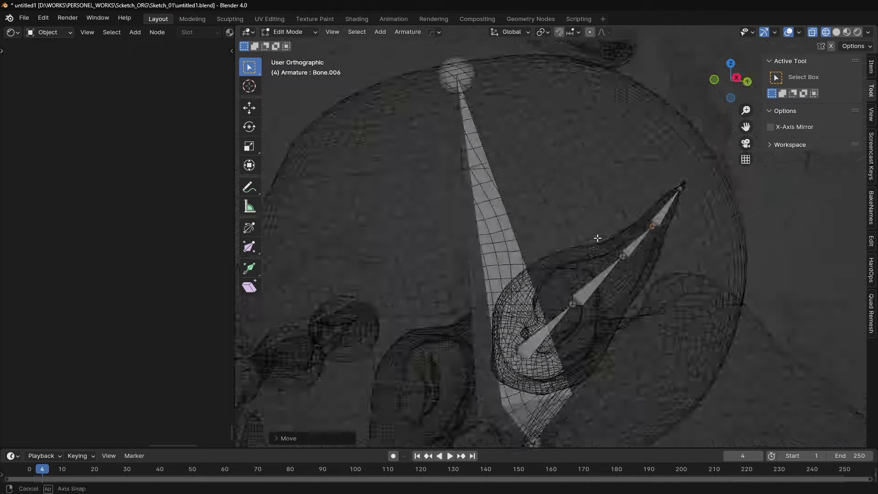
left_click(592, 238)
- Place the jaw bone's tip at the lip, checking front and side views
key("KP_1")
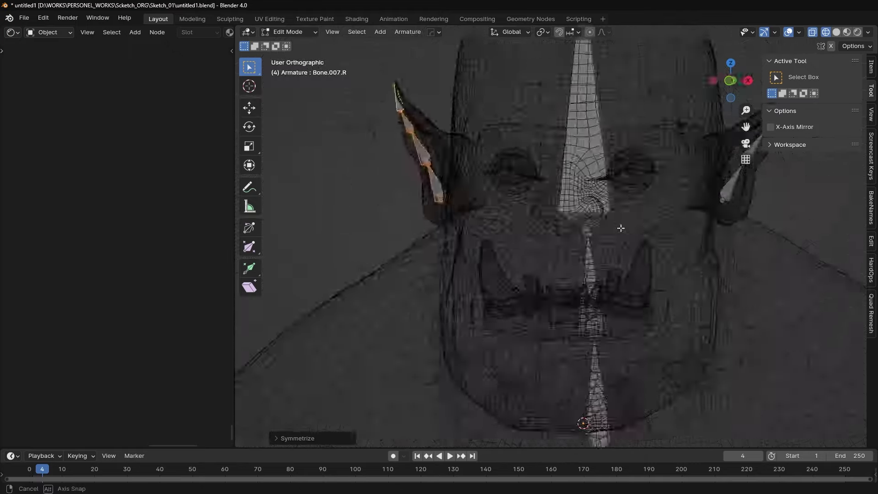
key("KP_3")
scroll(593, 386, "up", 3)
key("g")
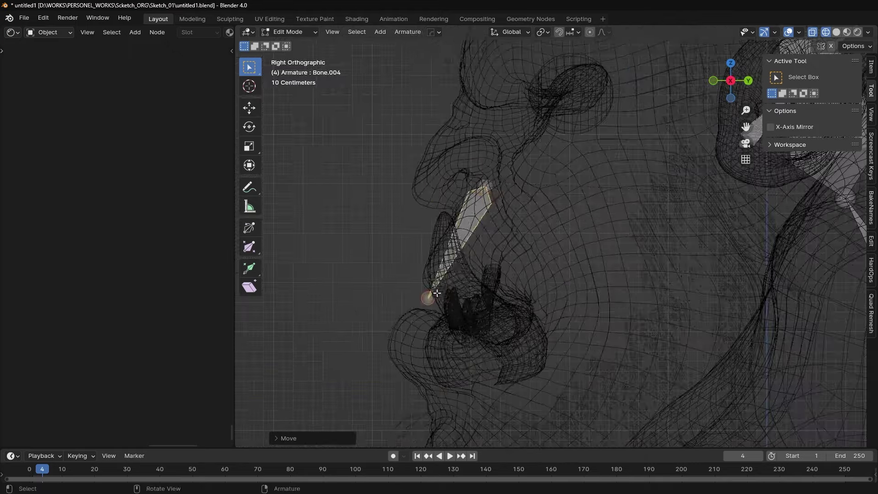
key("KP_1")
key("KP_3")
key("KP_1")
mouse_move(580, 246)
middle_mouse_down()
mouse_move(539, 275)
mouse_move(549, 272)
middle_mouse_up()
key("KP_1")
key("KP_1")
key("KP_3")
scroll(556, 270, "up", 3)
- Move the jaw bone into position and place a duplicate of it
key("g")
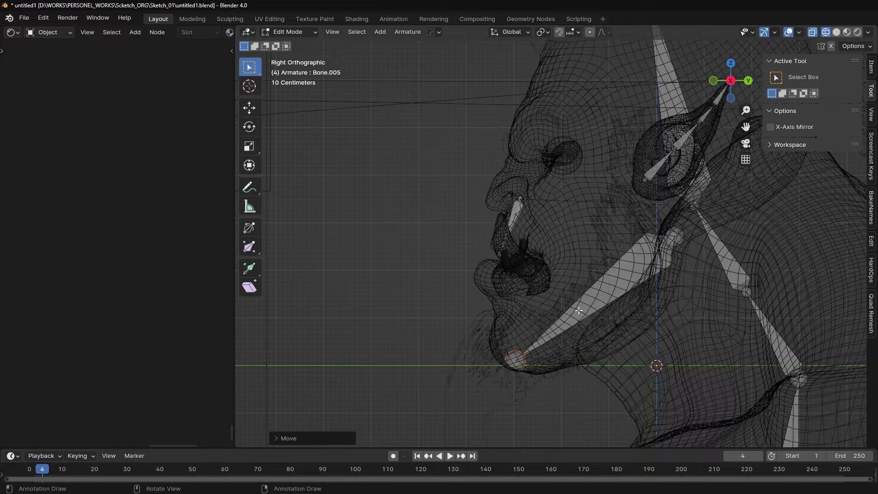
middle_click_drag(652, 235, 674, 319)
key("shift+d")
left_click(674, 319)
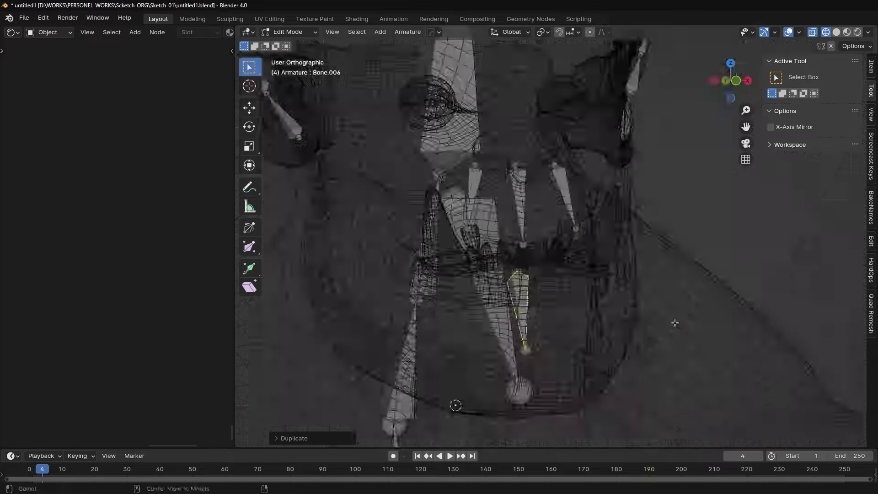
key("KP_1")
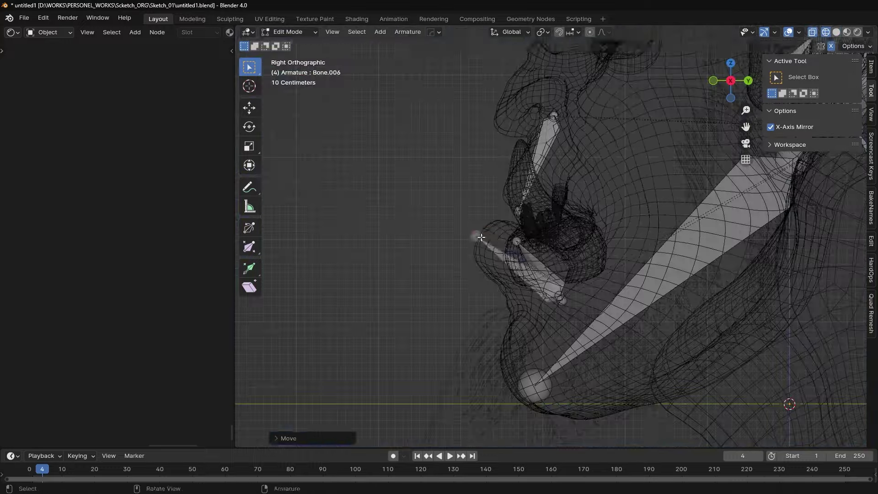
- Inspect the armature in local view, then orbit to the eye area
mouse_move(537, 296)
middle_mouse_down()
mouse_move(699, 289)
mouse_move(595, 218)
middle_mouse_up()
key("KP_1")
key("KP_3")
key("KP_Divide")
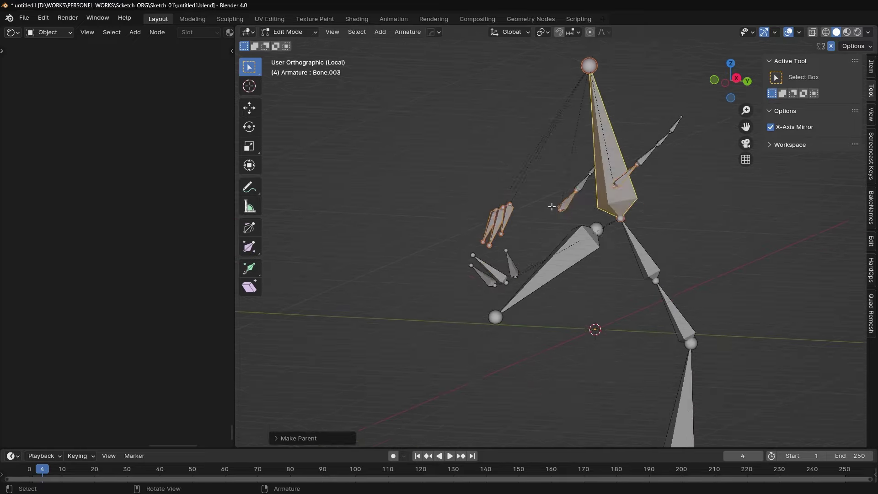
key("KP_Divide")
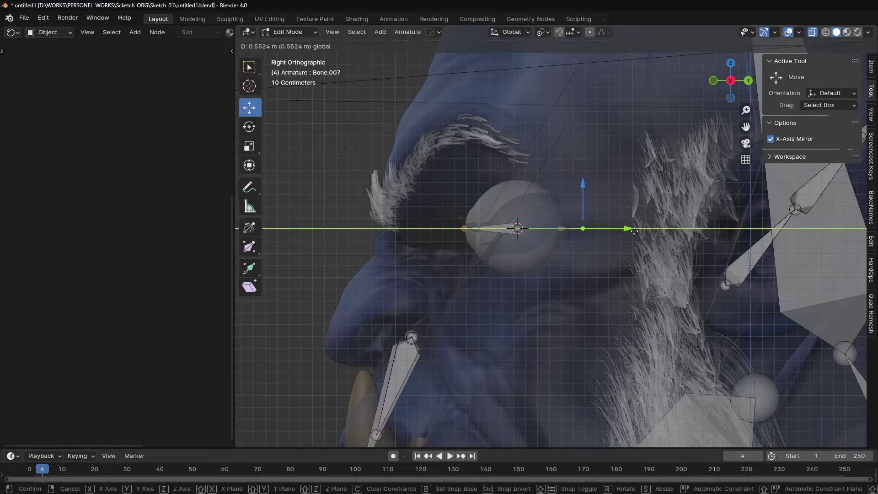
right_click(635, 230)
scroll(484, 240, "up", 3)
mouse_move(499, 221)
middle_mouse_down()
mouse_move(412, 192)
mouse_move(474, 218)
middle_mouse_up()
key("KP_3")
- Duplicate and rotate an eye bone, then mirror the eye bones to the other side
key("r")
left_click(383, 179)
key("shift+z")
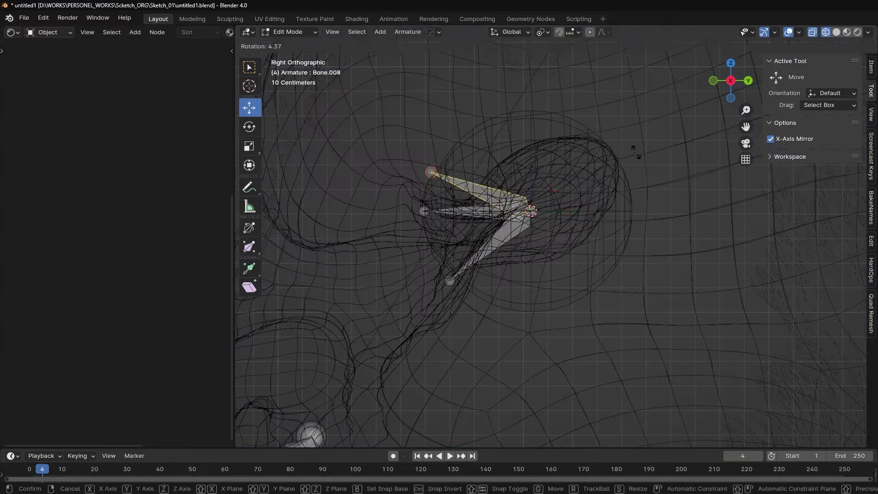
key("shift+z")
key("shift+z")
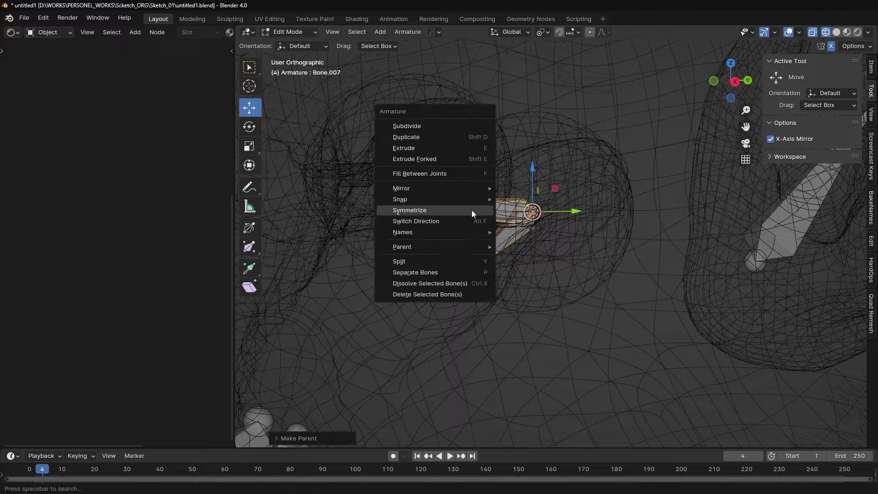
left_click(472, 213)
key("KP_1")
mouse_move(591, 206)
middle_mouse_down()
mouse_move(527, 221)
mouse_move(594, 215)
middle_mouse_up()
- Select the head bone and switch the armature into Pose Mode
key("shift+z")
key("shift+z")
left_click(659, 202)
key("ctrl+Tab")
mouse_move(659, 202)
middle_mouse_down()
mouse_move(649, 254)
mouse_move(530, 241)
middle_mouse_up()
key("shift+z")
key("KP_1")
key("KP_3")
- Test-rotate the head bone, cancel it, and return to Object Mode
key("r")
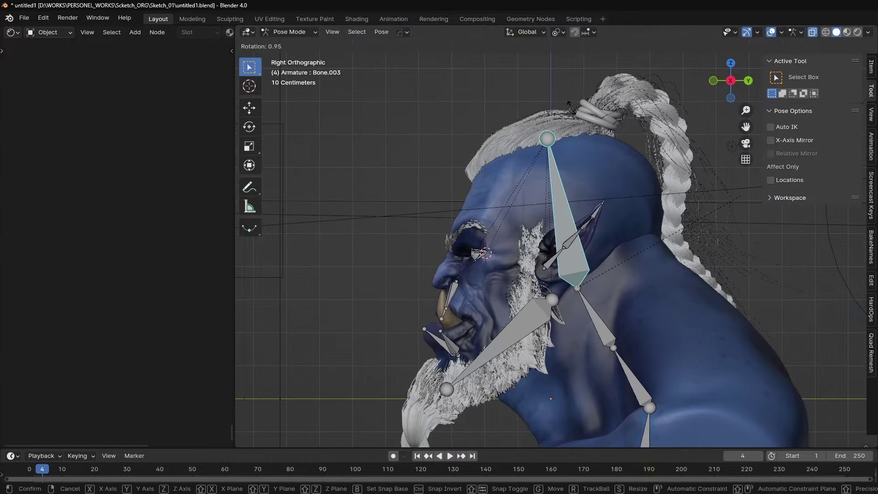
key("Escape")
key("ctrl+Tab")
left_click(480, 174)
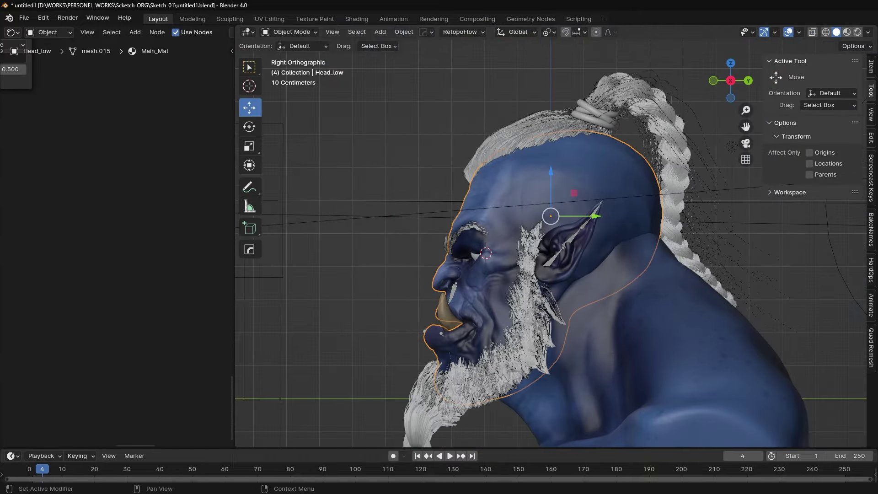
- Select the eye and armature, enter Pose Mode, and parent the eye to its eye bone
left_click(454, 288)
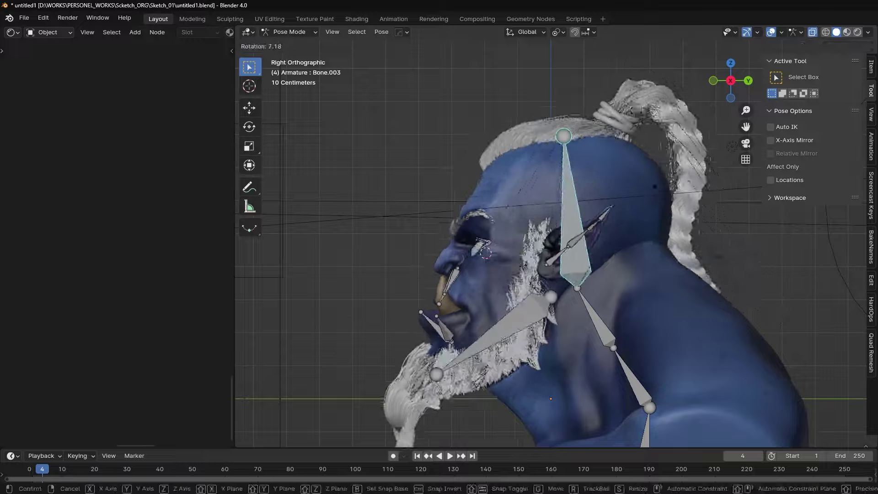
key("KP_1")
middle_click_drag(458, 256, 494, 233)
scroll(466, 246, "up", 5)
scroll(466, 246, "down", 4)
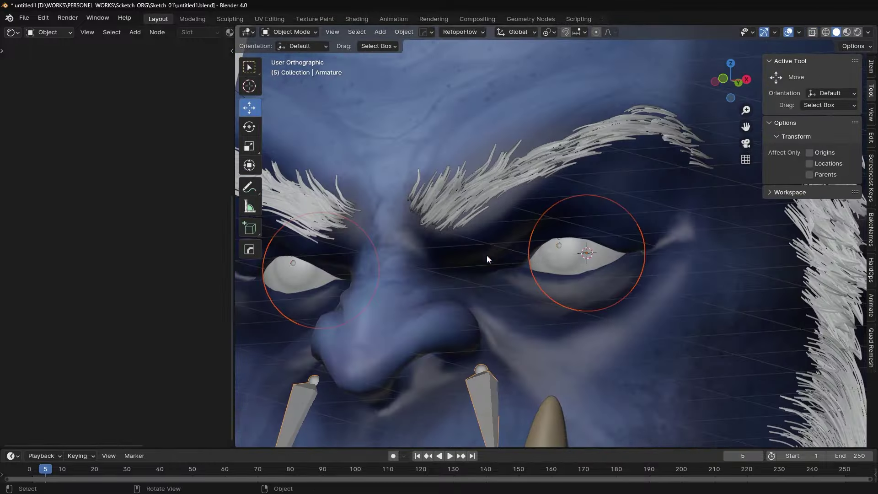
key("ctrl+Tab")
key("ctrl+p")
left_click(509, 278)
- Return to Object Mode and select the eye to inspect its material
key("ctrl+Tab")
left_click(513, 317)
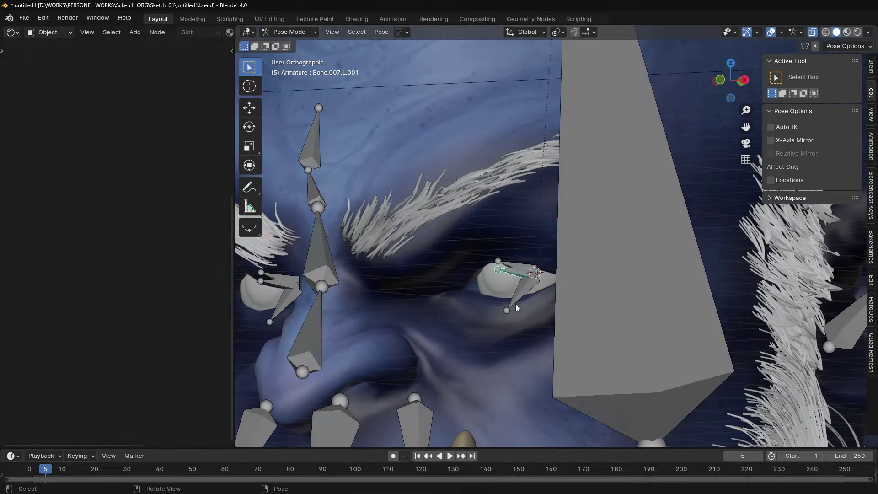
scroll(515, 304, "down", 5)
scroll(525, 255, "up", 3)
left_click(425, 268)
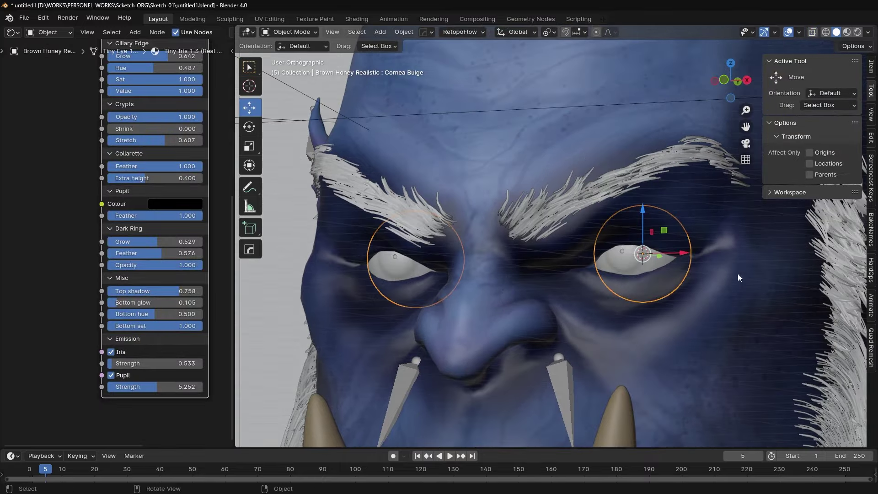
- Tilt the head bone from the top view and switch the left viewport to Rendered shading
scroll(430, 247, "down", 6)
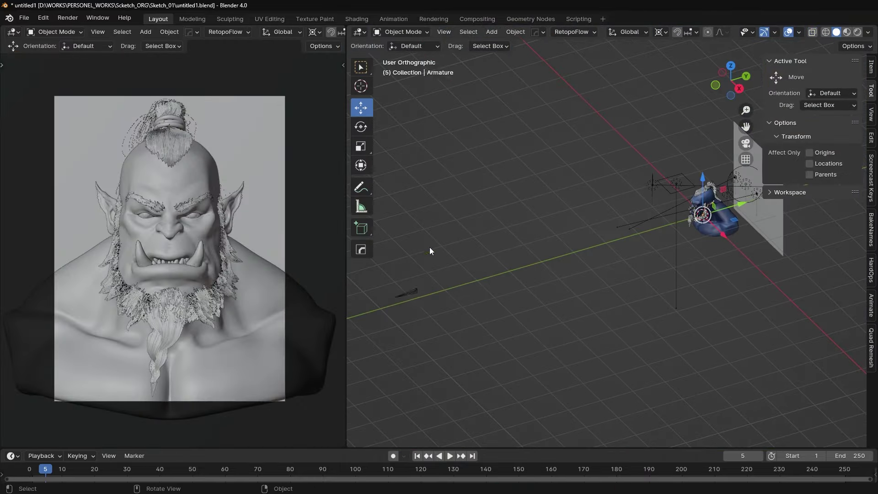
key("KP_7")
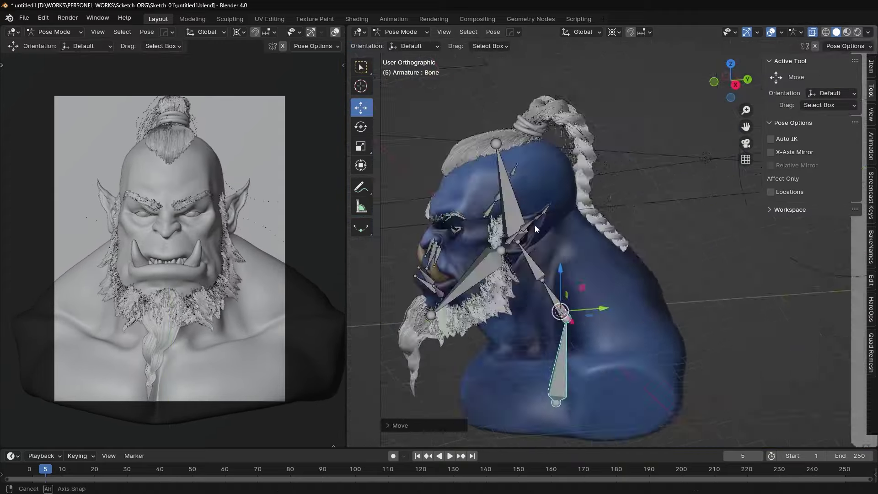
key("r")
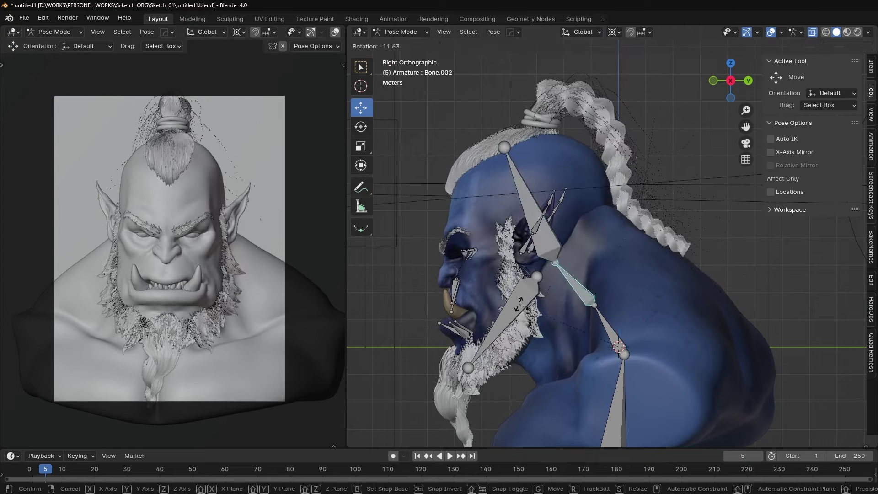
left_click(311, 32)
scroll(311, 32, "down", 3)
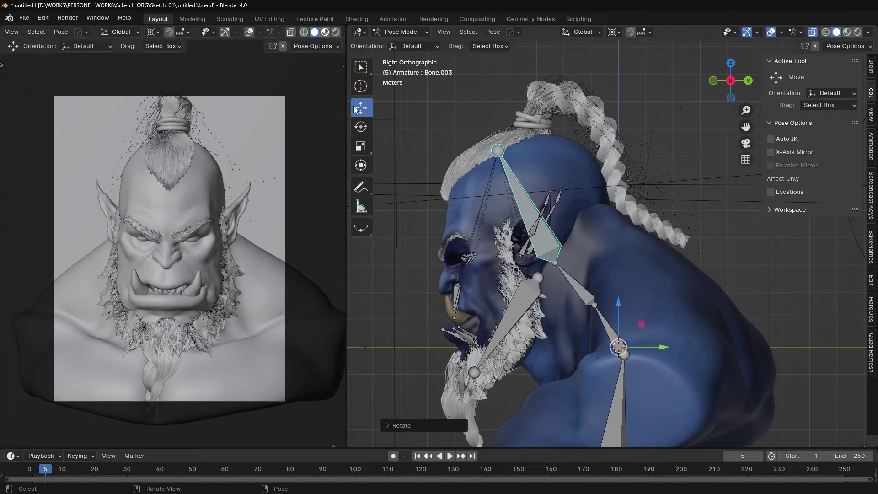
left_click(335, 32)
scroll(569, 264, "up", 2)
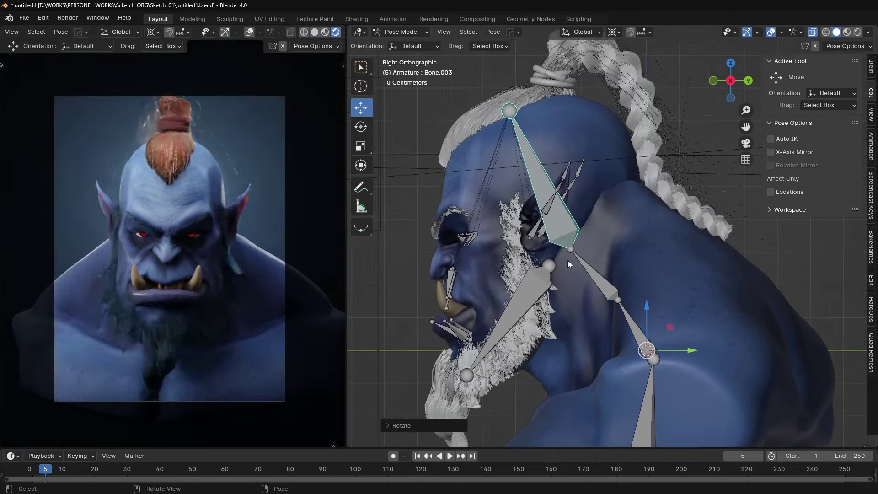
- Rotate the head bone and upper head bone Bone.003 around the vertical Z axis
key("r")
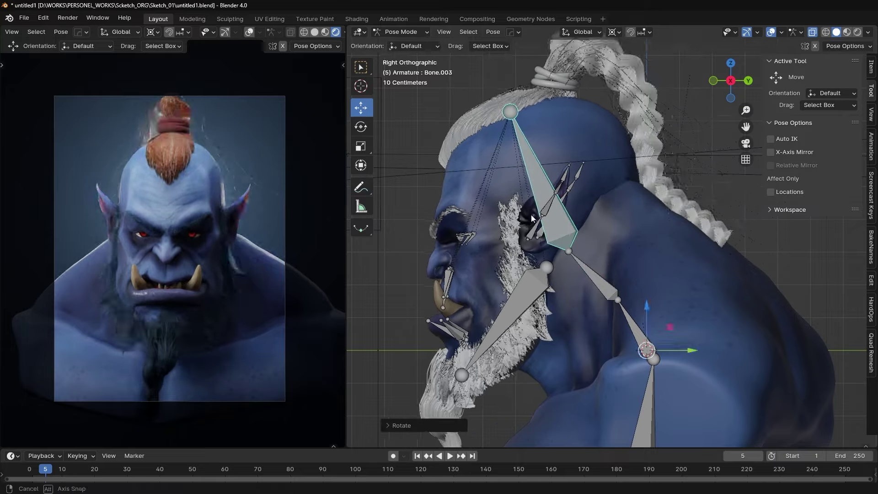
middle_click_drag(531, 219, 457, 298)
key("r")
key("z")
middle_click_drag(632, 252, 640, 270)
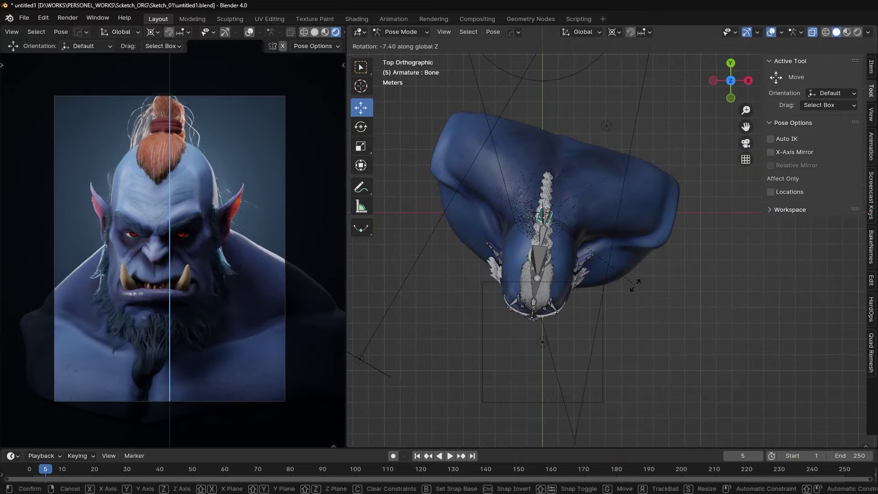
left_click(647, 301)
left_click(538, 262)
key("r")
key("z")
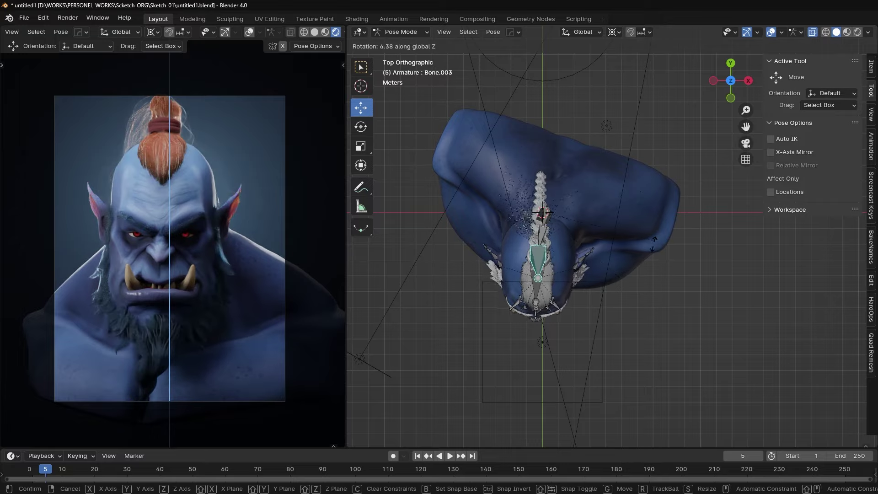
- Rotate the head bone in front view, then select the beard bone Bone.005
key("KP_1")
key("r")
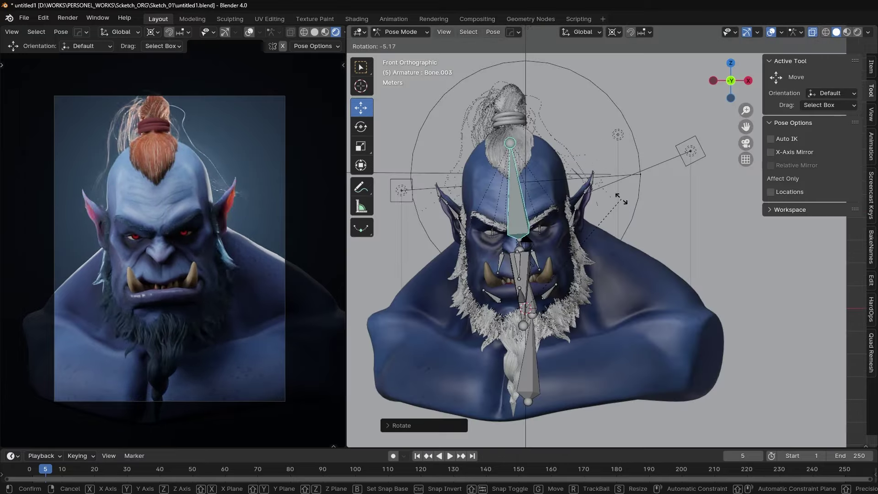
left_click(621, 198)
middle_click_drag(621, 199, 473, 235)
left_click(473, 234)
- Set the pivot point to Median Point and select the lower beard bone
left_click(614, 31)
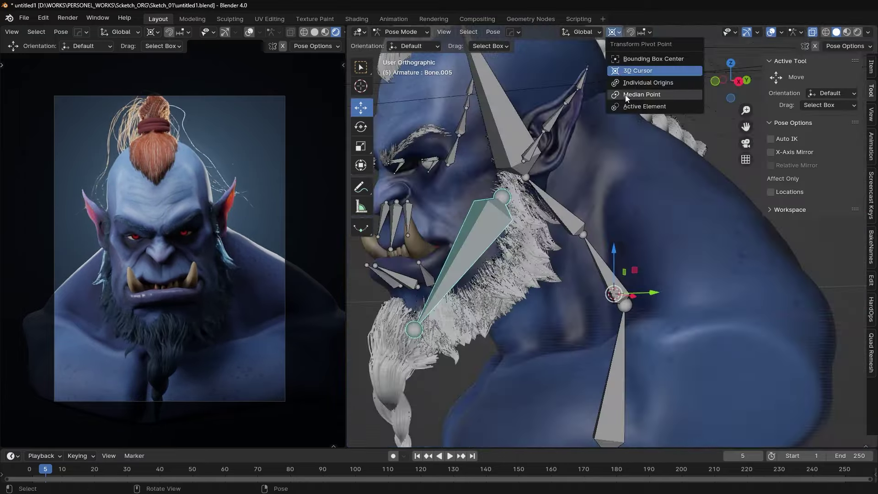
left_click(626, 94)
middle_click_drag(625, 95, 571, 237)
key("r")
key("KP_1")
left_click(593, 316)
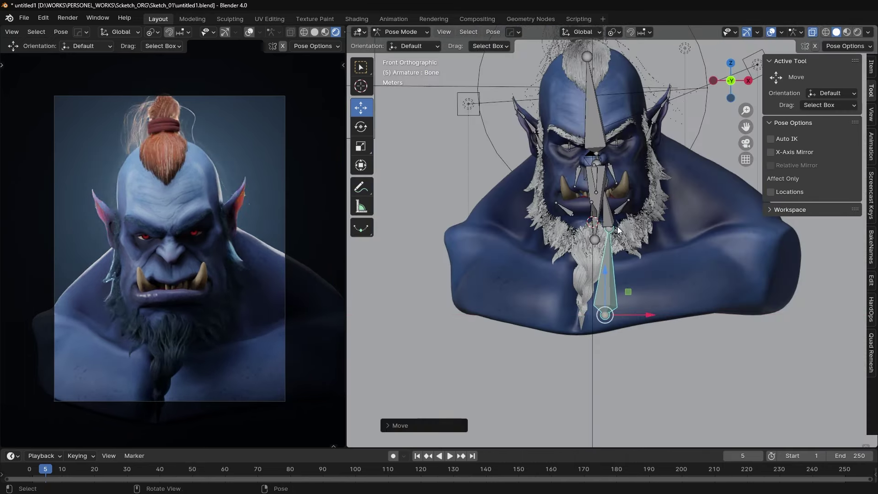
- Rotate and move the beard bone Bone.005 to line up the jaw
scroll(599, 193, "up", 2)
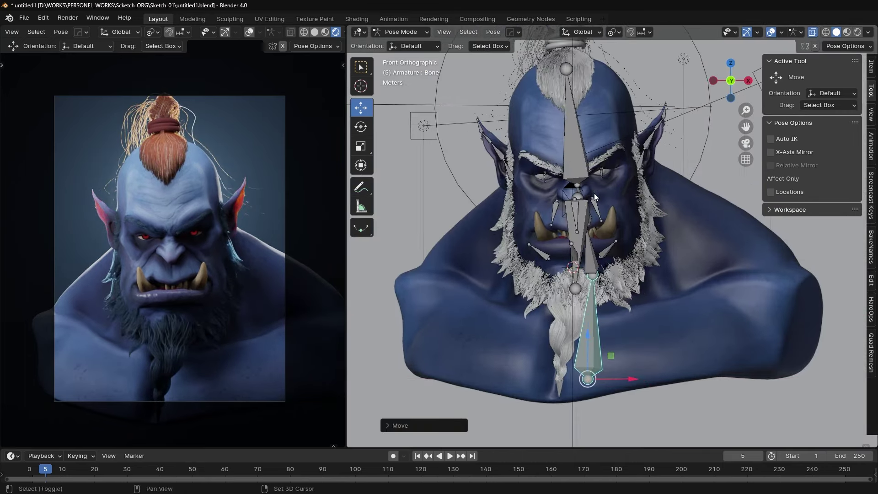
scroll(594, 193, "up", 2)
left_click(577, 215)
key("r")
left_click(662, 220)
scroll(595, 210, "up", 3)
mouse_move(595, 211)
middle_mouse_down()
mouse_move(514, 203)
mouse_move(597, 224)
middle_mouse_up()
left_click(694, 241)
key("g")
mouse_move(694, 241)
middle_mouse_down()
mouse_move(590, 218)
mouse_move(613, 321)
mouse_move(633, 323)
middle_mouse_up()
left_click(587, 222)
- Move Bone.006 and the lip bone Bone.005.L.001, then reselect beard bone Bone.005
left_click(613, 327)
key("g")
scroll(633, 323, "up", 2)
left_click(642, 182)
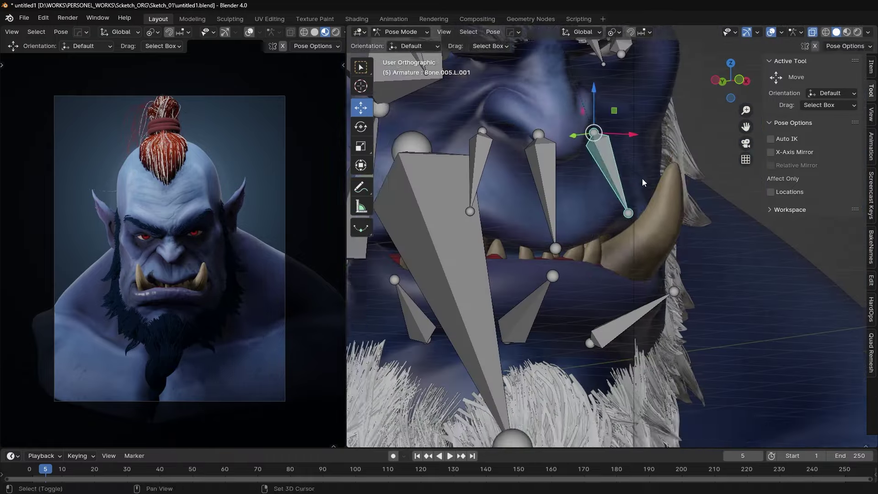
key("g")
mouse_move(642, 182)
middle_mouse_down()
mouse_move(634, 201)
mouse_move(537, 201)
middle_mouse_up()
left_click(631, 217)
left_click(531, 256)
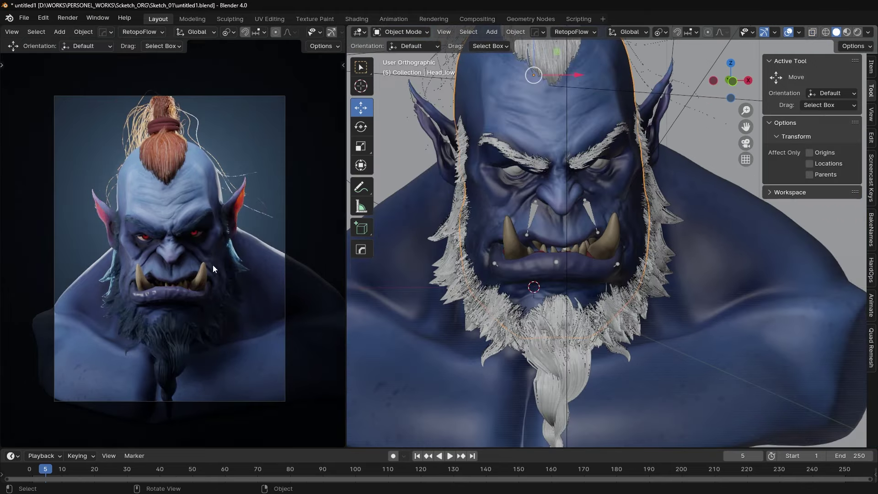
- Switch the head to Texture Paint mode and pick a purple paint colour
scroll(166, 320, "up", 4)
scroll(209, 295, "down", 3)
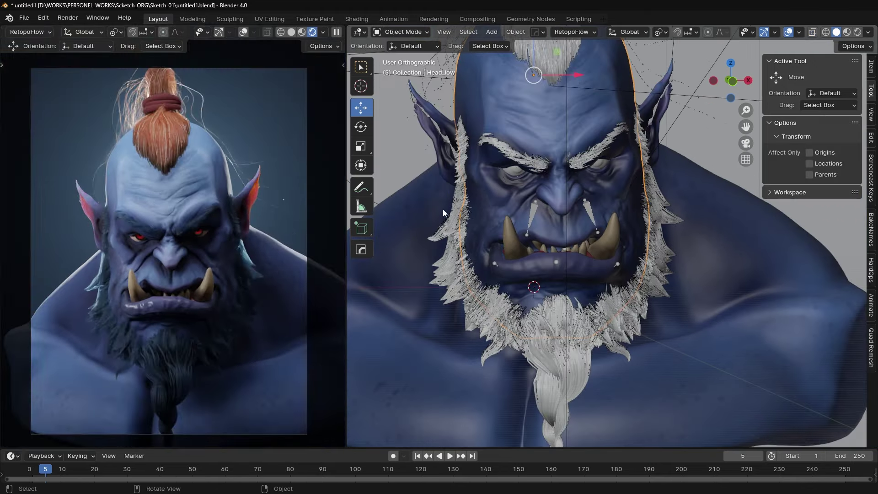
scroll(569, 224, "up", 3)
key("ctrl+Tab")
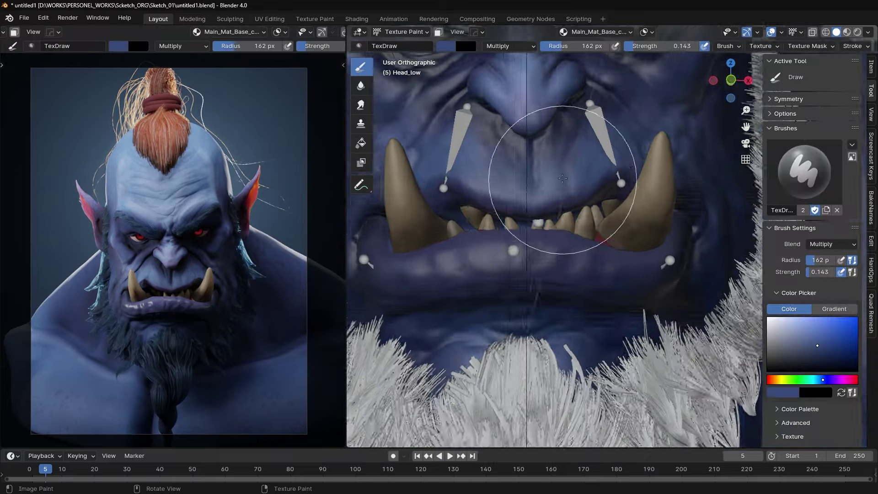
scroll(502, 149, "up", 2)
scroll(502, 149, "up", 2)
left_click_drag(823, 379, 848, 380)
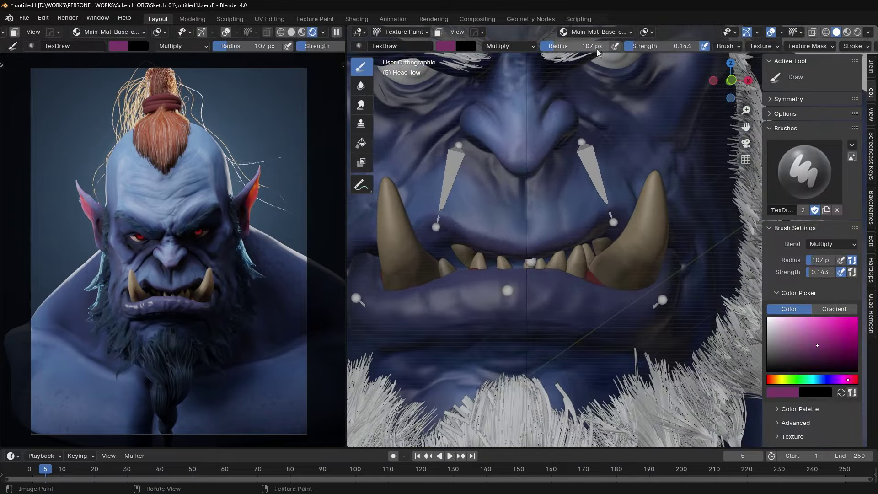
scroll(510, 275, "up", 1)
- Set the brush blend to Mix and paint purple across the lower lip
left_click(510, 46)
left_click(501, 57)
middle_click_drag(514, 260, 508, 250)
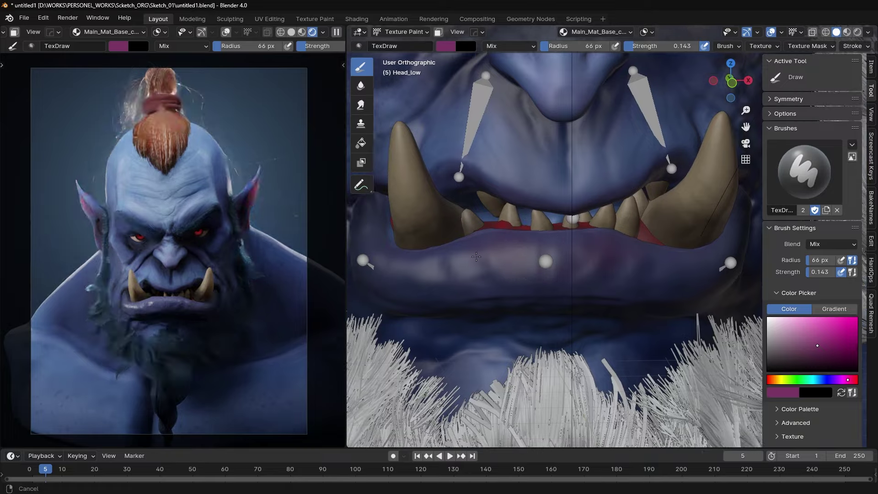
left_click_drag(484, 268, 516, 270)
mouse_move(517, 270)
middle_mouse_down()
mouse_move(447, 251)
mouse_move(506, 265)
mouse_move(452, 225)
mouse_move(485, 248)
mouse_move(610, 235)
middle_mouse_up()
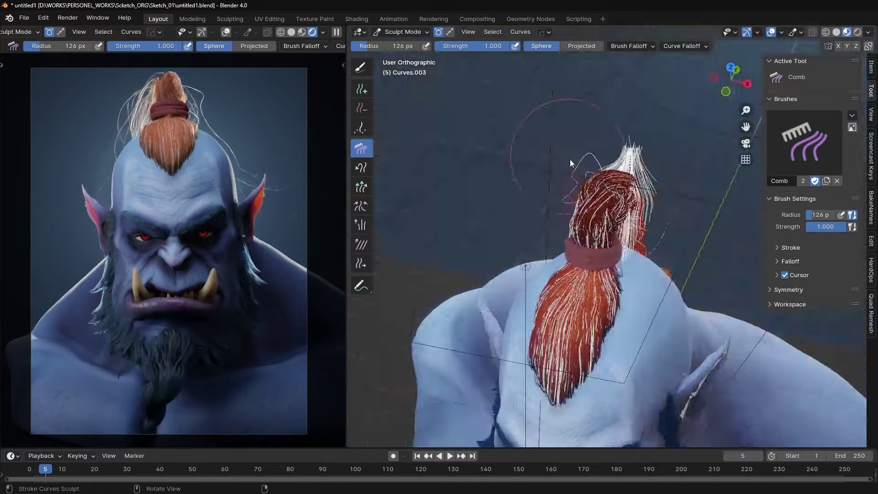
- Return the hair curves to Object Mode and inspect the Mix and Principled Hair BSDF nodes
key("ctrl+Tab")
left_click(569, 174)
key("shift+F3")
mouse_move(487, 138)
middle_mouse_down()
mouse_move(616, 229)
mouse_move(432, 245)
middle_mouse_up()
key("KP_Decimal")
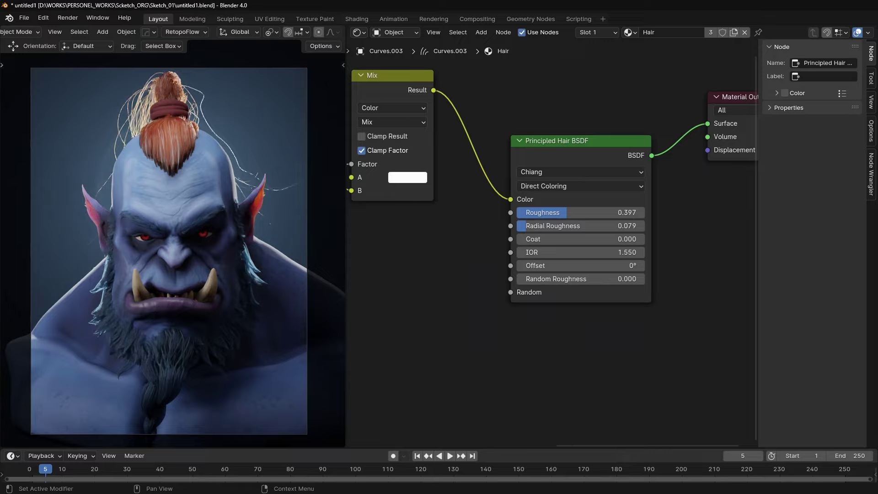
- Back in the 3D view, orbit to the head's profile and pick the Comb tool
key("shift+F5")
mouse_move(582, 202)
middle_mouse_down()
mouse_move(574, 253)
mouse_move(576, 236)
mouse_move(633, 218)
mouse_move(610, 239)
middle_mouse_up()
mouse_move(564, 259)
middle_mouse_down()
mouse_move(603, 246)
mouse_move(597, 210)
mouse_move(592, 224)
mouse_move(389, 131)
middle_mouse_up()
mouse_move(586, 216)
middle_mouse_down()
mouse_move(580, 243)
mouse_move(584, 230)
mouse_move(547, 221)
mouse_move(572, 206)
mouse_move(652, 247)
mouse_move(574, 235)
mouse_move(586, 196)
middle_mouse_up()
key("c")
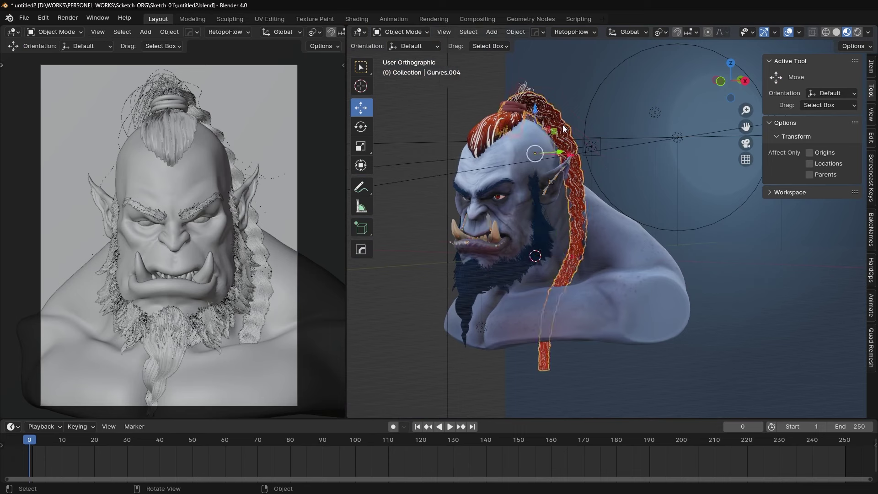
- Add a cylinder for the crown and move it up to the head
middle_click_drag(536, 309, 574, 260)
key("ctrl+Tab")
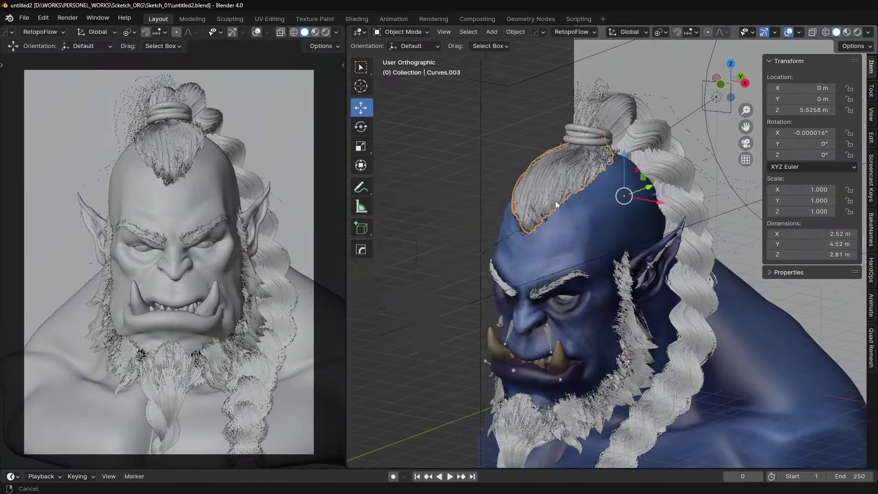
key("shift+a")
left_click(488, 243)
key("KP_3")
key("g")
left_click(546, 132)
key("r")
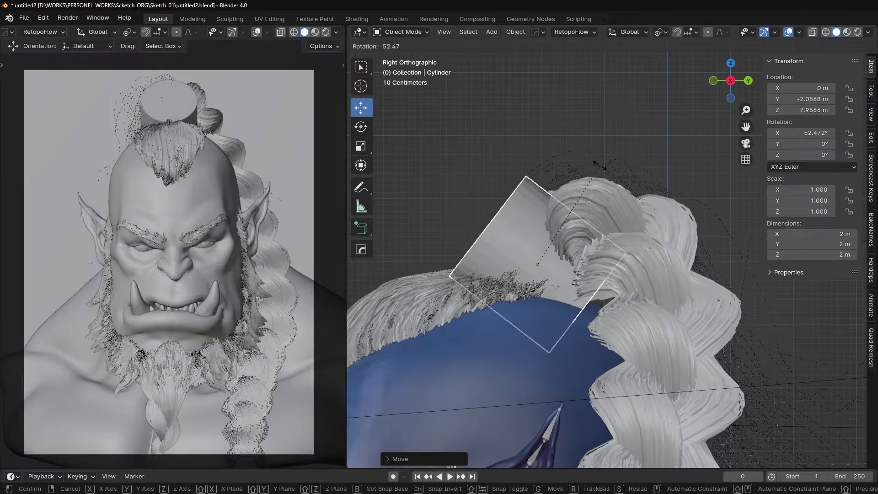
key("Escape")
- In local view, delete the cylinder's top face and scale it along Z into a short band
key("KP_Divide")
key("Tab")
key("Delete")
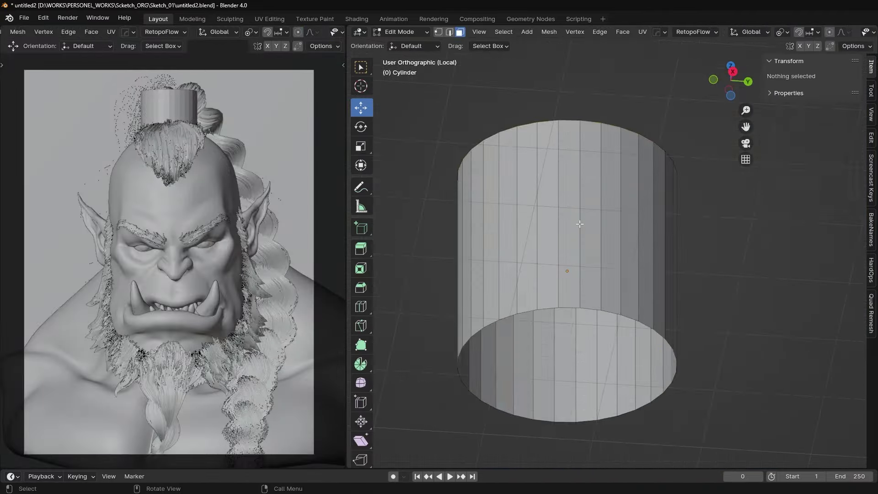
key("Tab")
key("Tab")
key("s")
key("z")
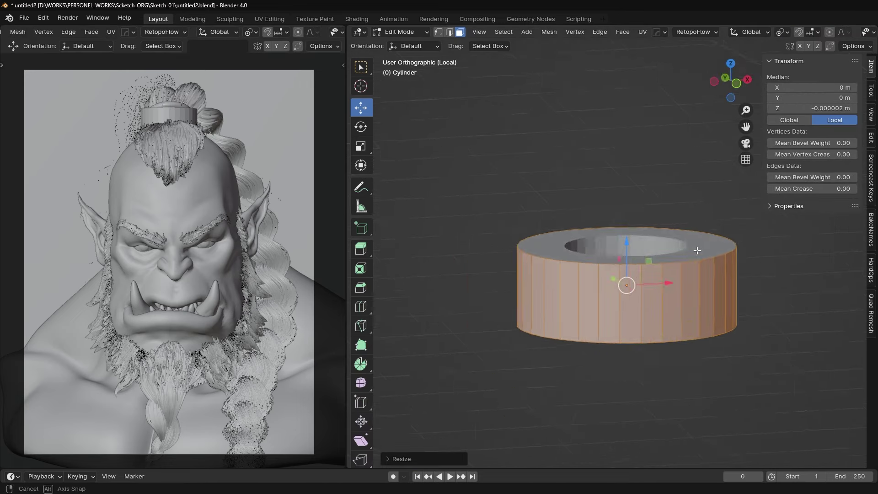
key("KP_1")
left_click(580, 257)
- Extrude the band's top upward, raise a centre peak, and extrude the bottom edge downward
key("e")
key("z")
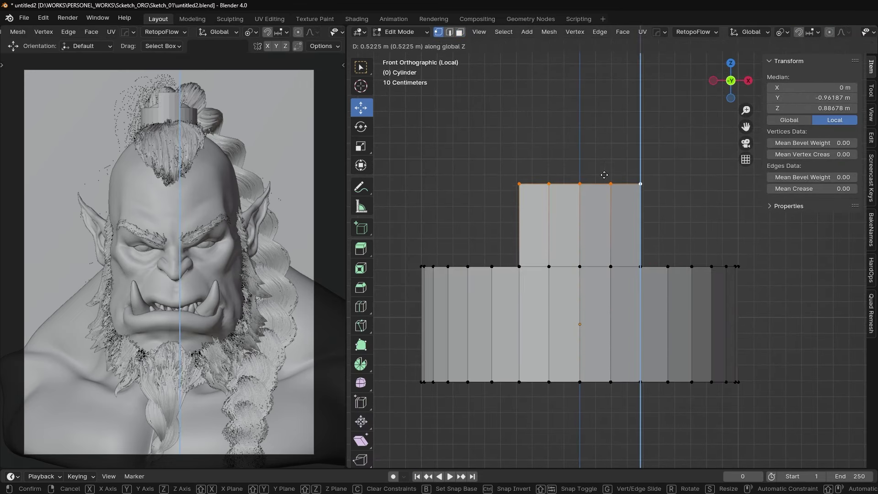
left_click(600, 180)
left_click_drag(581, 138, 581, 115)
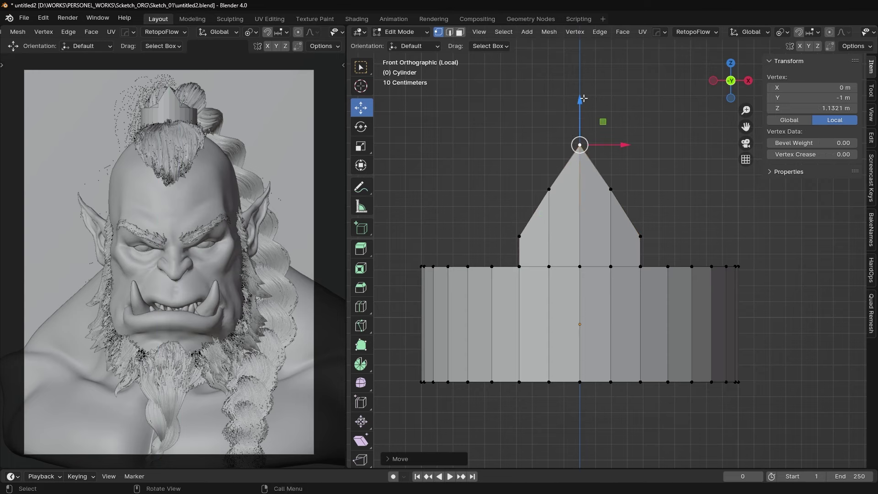
middle_click_drag(472, 383, 472, 323, "shift")
left_click(693, 323, "ctrl")
key("e")
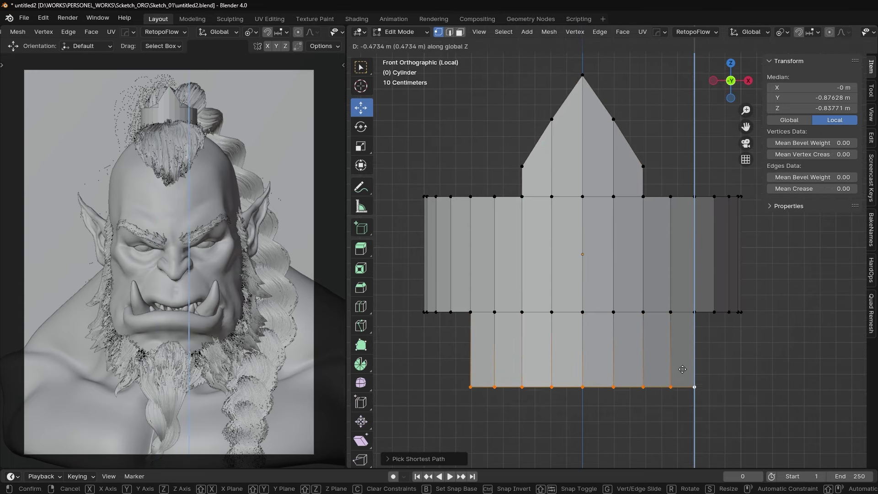
left_click(693, 324)
- Move the lower corner vertices to taper the ring's bottom and inspect the shape
left_click(666, 361)
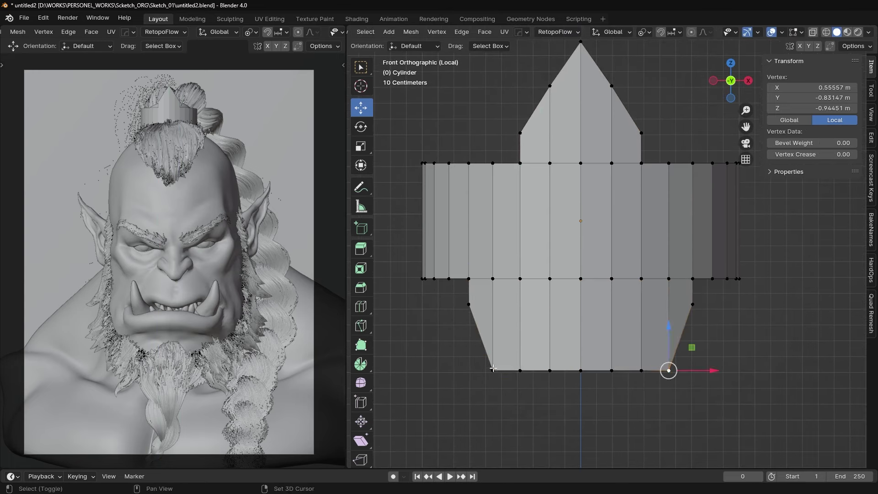
left_click(492, 371, "shift")
key("g")
left_click(501, 264)
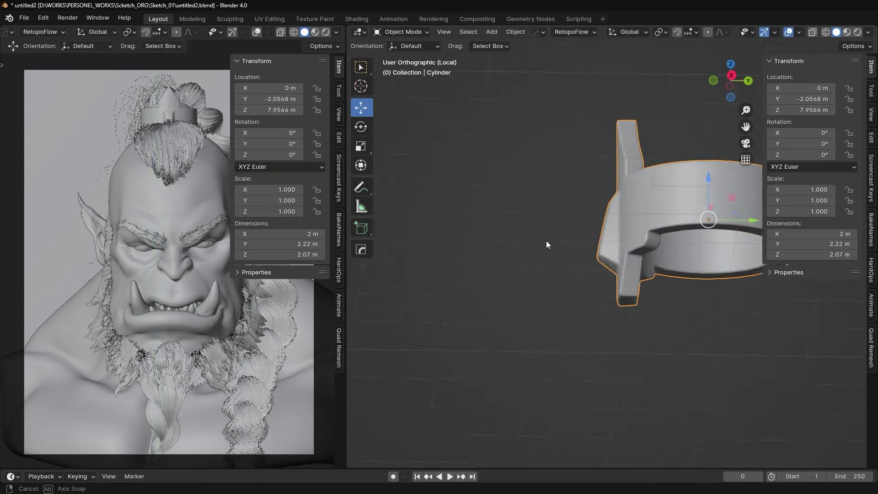
mouse_move(546, 240)
middle_mouse_down()
mouse_move(645, 215)
mouse_move(532, 192)
mouse_move(602, 209)
mouse_move(603, 270)
mouse_move(578, 276)
mouse_move(625, 322)
middle_mouse_up()
key("alt+a")
left_click(448, 255)
key("x")
key("Escape")
- Exit local view, then shrink, tilt back and drop the crown ring onto the hair
key("Tab")
scroll(625, 322, "down", 5)
key("KP_Divide")
key("s")
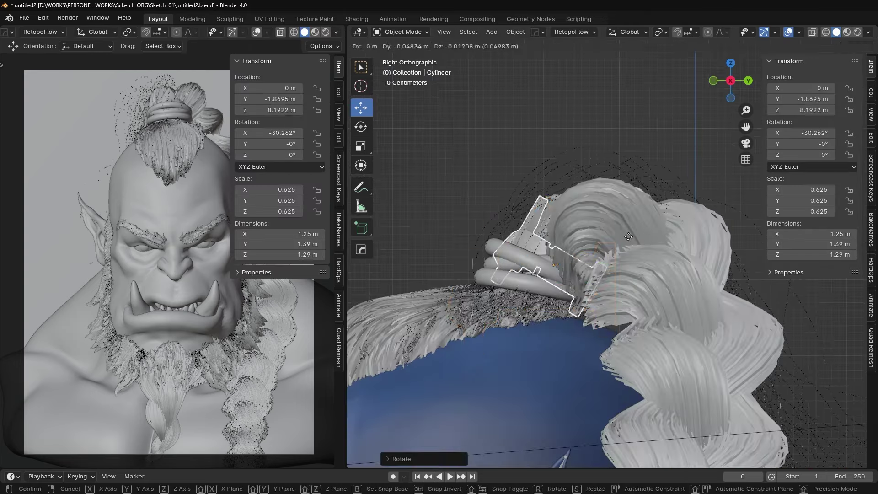
key("r")
key("g")
left_click(673, 265)
- Scale the ring up slightly, tilt it further back, and move it onto the topknot
key("KP_1")
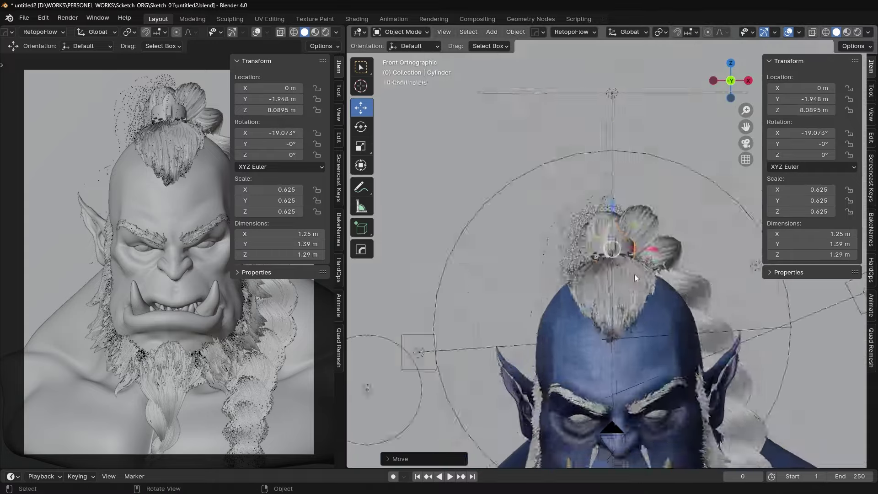
scroll(634, 274, "up", 3)
mouse_move(646, 210)
middle_mouse_down("alt")
mouse_move(484, 210)
mouse_move(693, 248)
middle_mouse_up("alt")
left_click(484, 210)
key("s")
left_click(719, 241)
key("KP_3")
key("r")
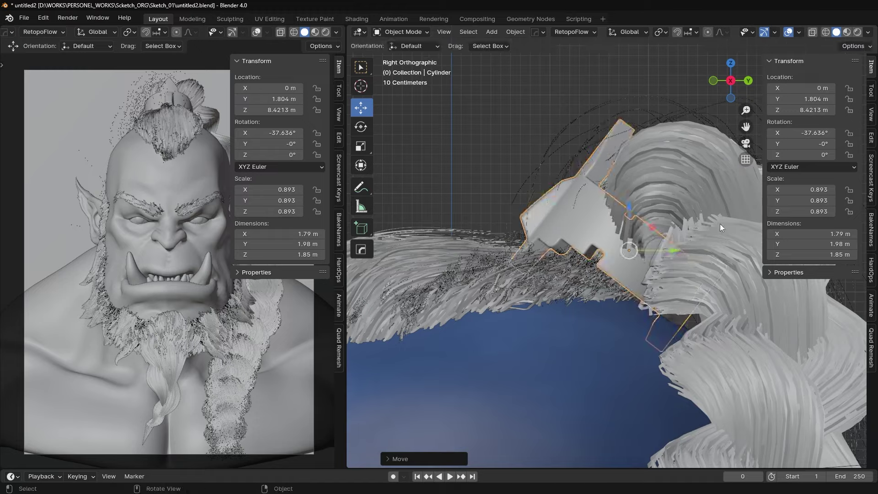
left_click(720, 223)
key("g")
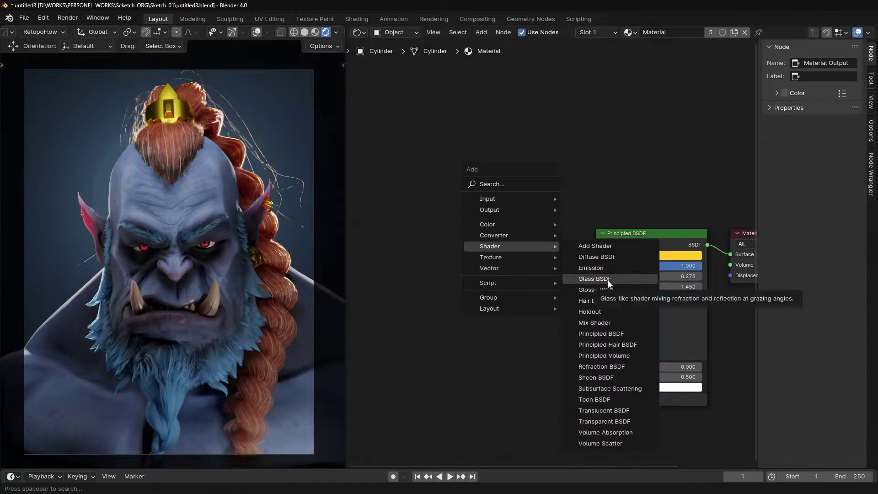
- Link the Glossy BSDF to the crown material and set Roughness 0.403, Anisotropy 0.700, Rotation 0.187
left_click_drag(727, 259, 731, 254)
scroll(580, 236, "up", 4)
left_click_drag(579, 236, 555, 236)
left_click_drag(595, 260, 641, 261)
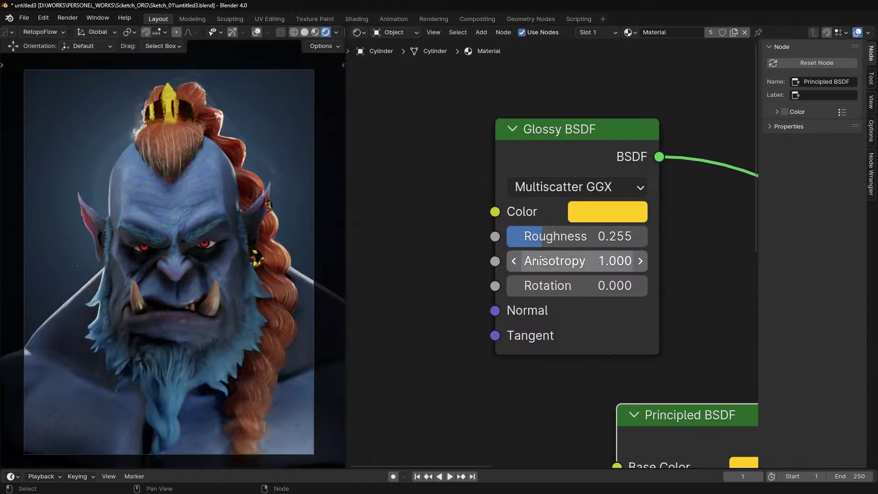
left_click_drag(576, 236, 594, 236)
mouse_move(641, 260)
left_mouse_down()
mouse_move(526, 260)
mouse_move(558, 286)
mouse_move(544, 286)
mouse_move(590, 258)
mouse_move(544, 259)
mouse_move(567, 236)
mouse_move(581, 236)
left_mouse_up()
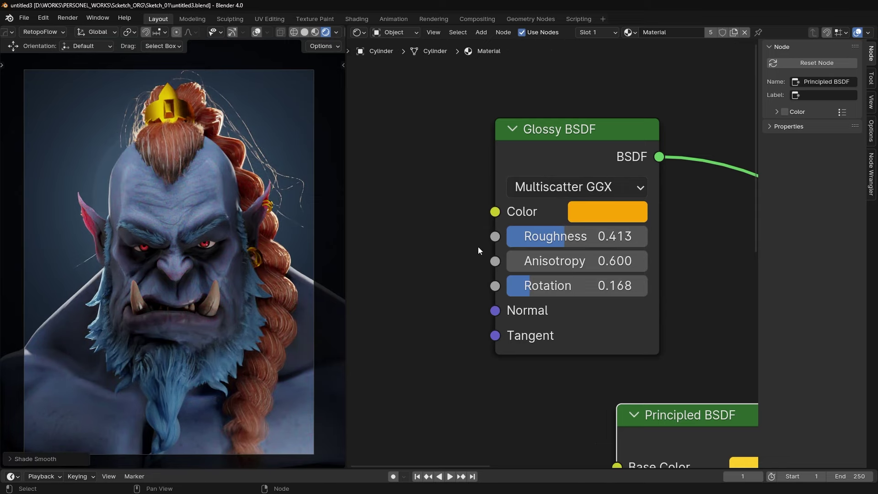
scroll(457, 242, "up", 1)
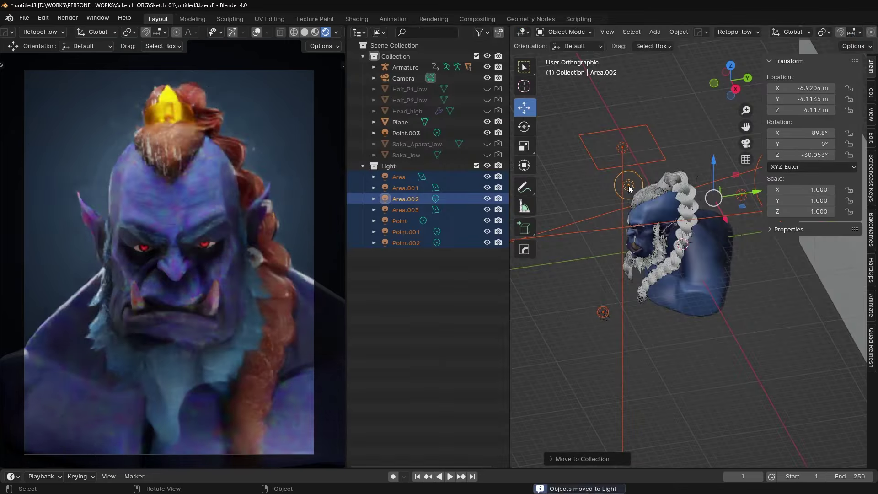
- Move the stray Point.003 light into the Light collection
left_click(487, 165)
left_click(604, 314)
key("m")
left_click(565, 347)
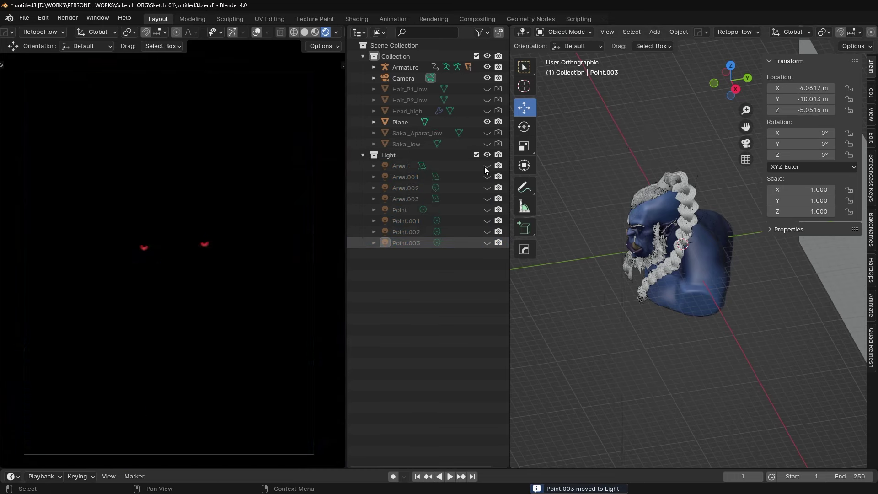
left_click(487, 165, "ctrl")
scroll(608, 235, "up", 2)
- Turn on Area.001, rename Area.003 to a Rim0x name, and enable Point.001 for renaming
left_click(487, 177)
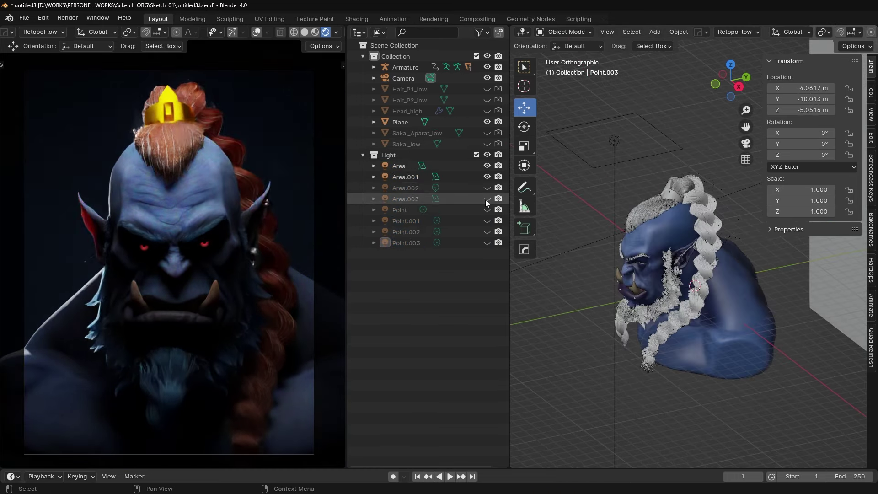
type("Rim01")
double_click(407, 186)
type("Rim02")
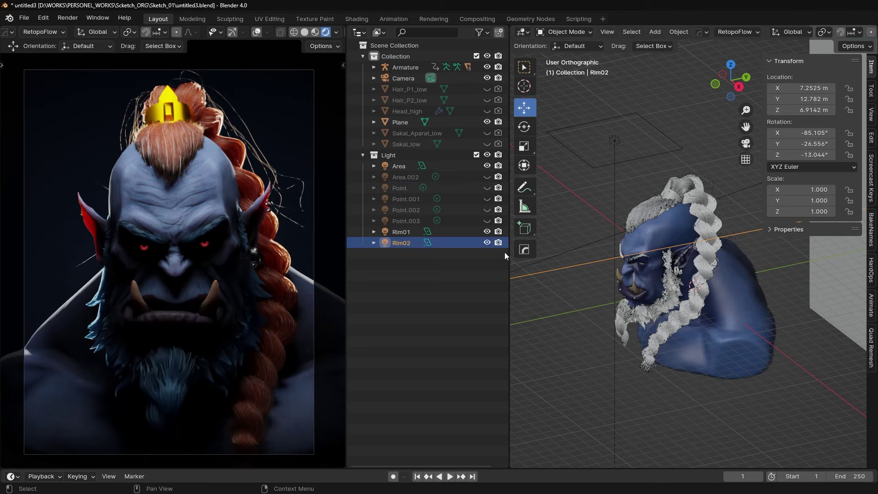
left_click(487, 221)
left_click(487, 220)
left_click(487, 198)
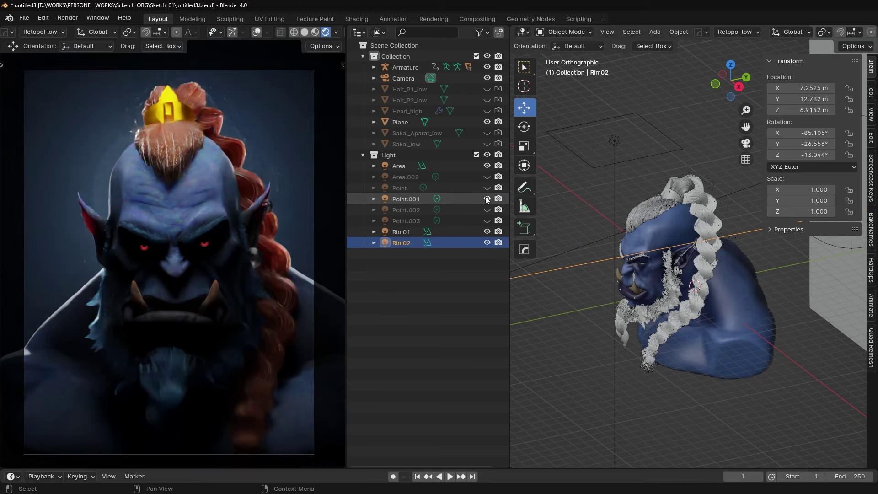
double_click(407, 199)
type("Back_L")
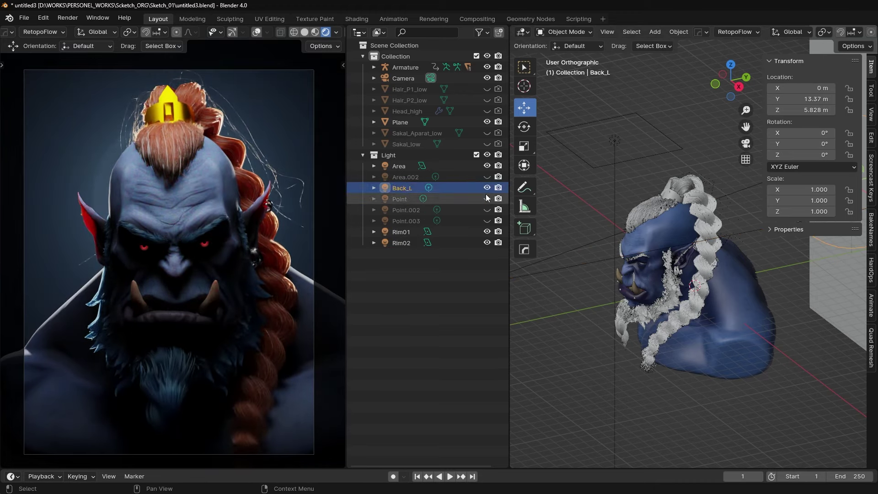
- Toggle the Point, Point.002 and Area lights on and off to compare the lighting
left_click(480, 199)
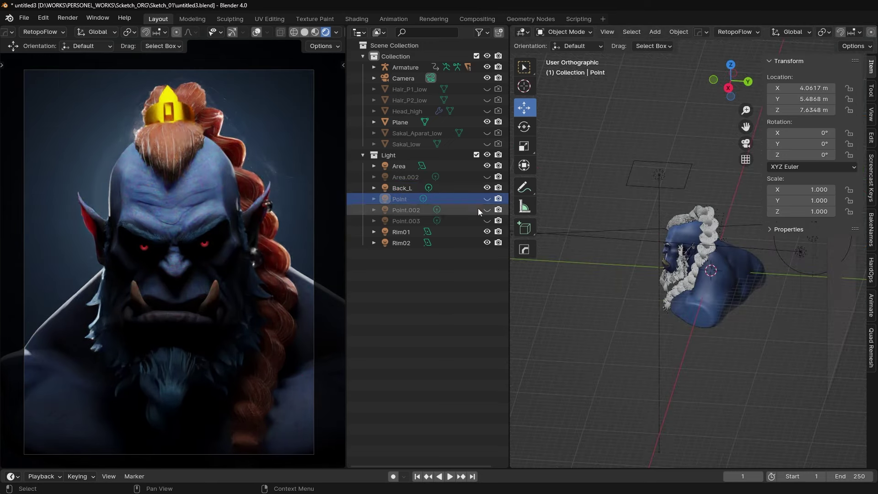
left_click(498, 198)
left_click(487, 210)
left_click(487, 209)
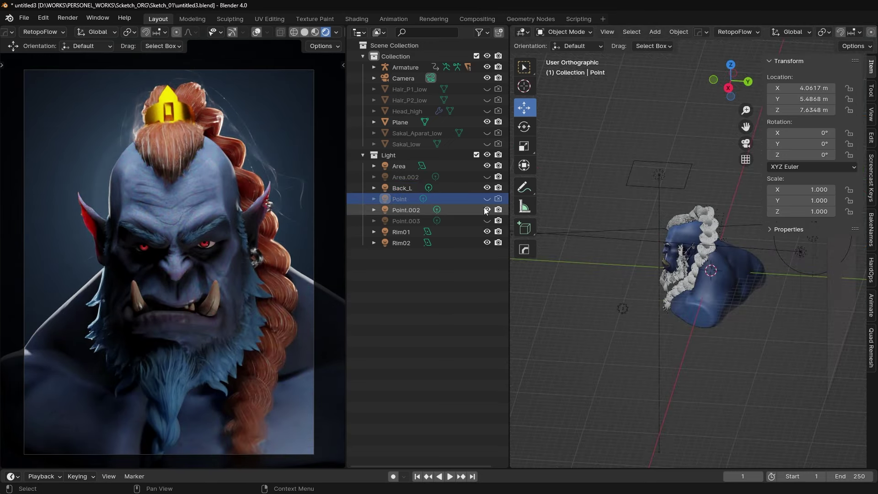
left_click(485, 210)
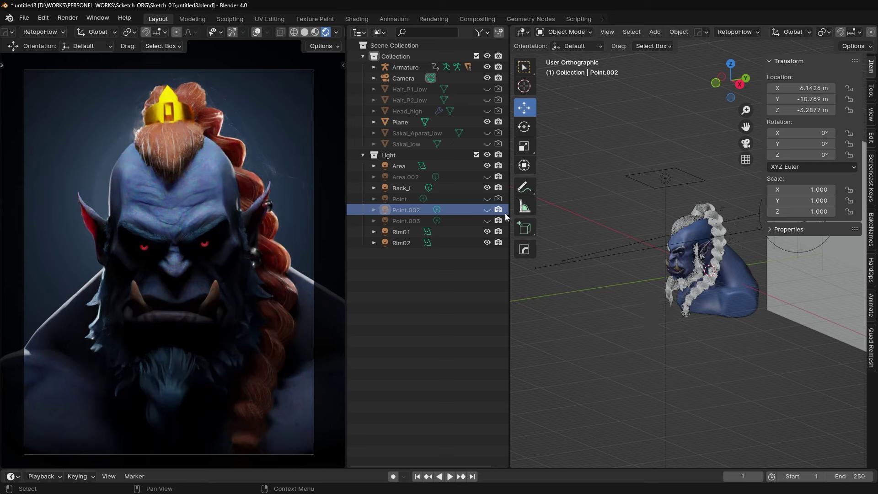
left_click(480, 243)
left_click(487, 166)
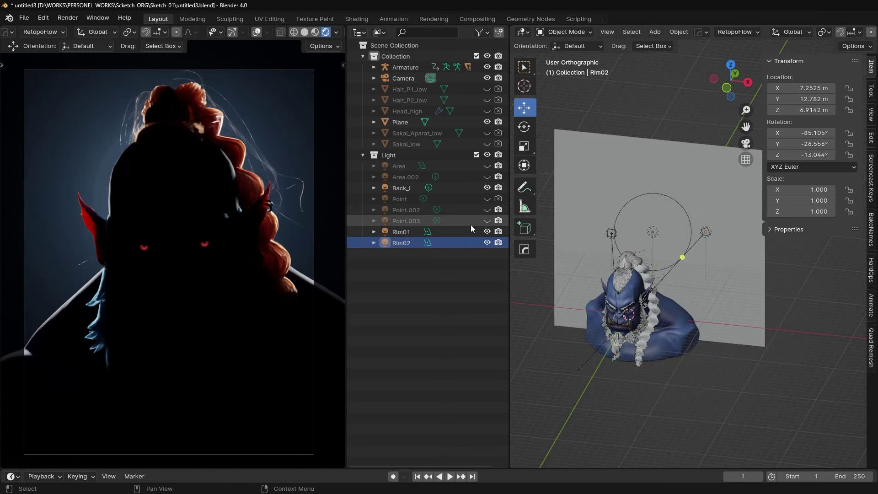
left_click(487, 210)
left_click(487, 166)
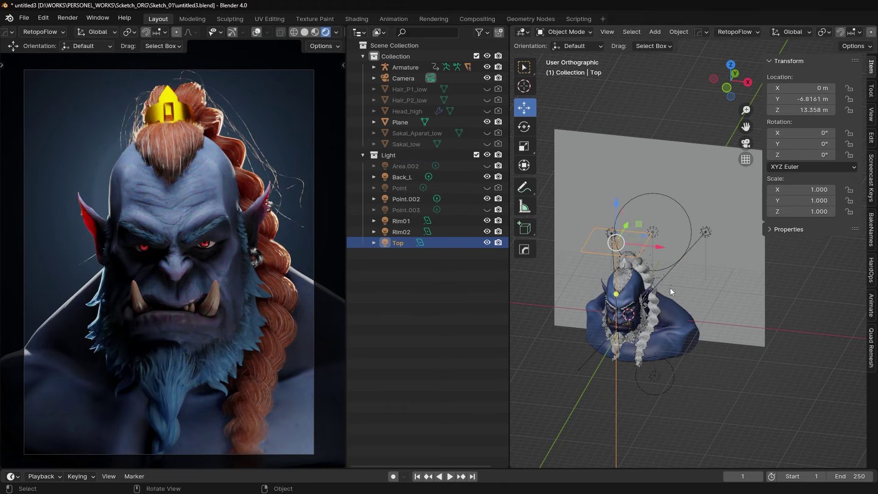
- Narrow the Top area light to a third of its width along X
middle_click_drag(670, 292, 591, 265)
type("sx.333")
key("Return")
middle_click_drag(623, 191, 678, 223)
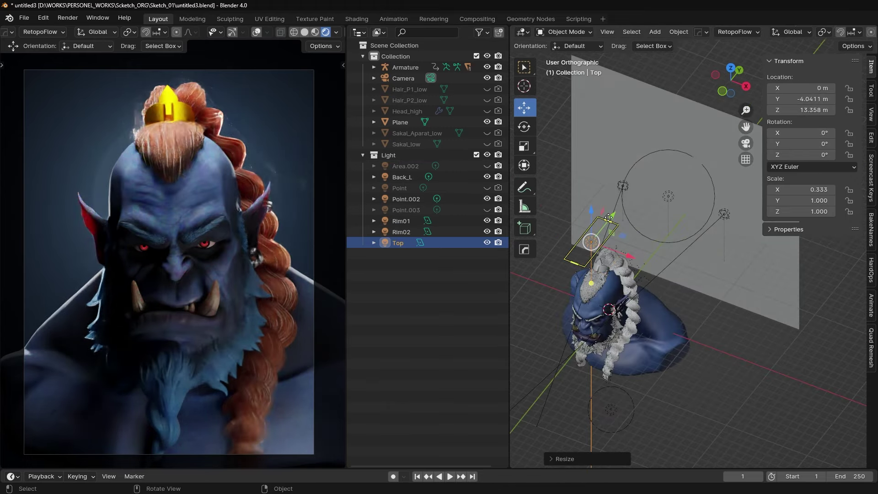
left_click_drag(608, 217, 615, 227)
- Stretch Top into a strip, lower it toward the head, shorten it along Y
left_click(487, 199)
key("s")
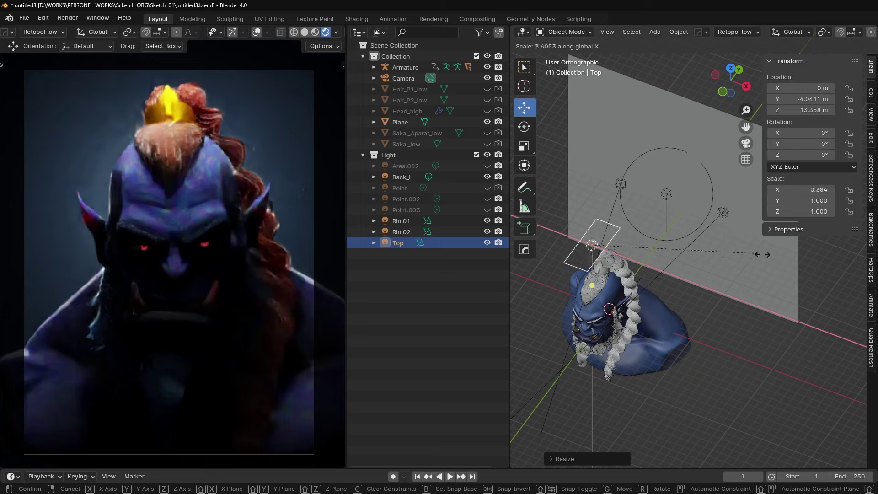
left_click(761, 251)
mouse_move(731, 256)
middle_mouse_down()
mouse_move(661, 260)
mouse_move(590, 176)
middle_mouse_up()
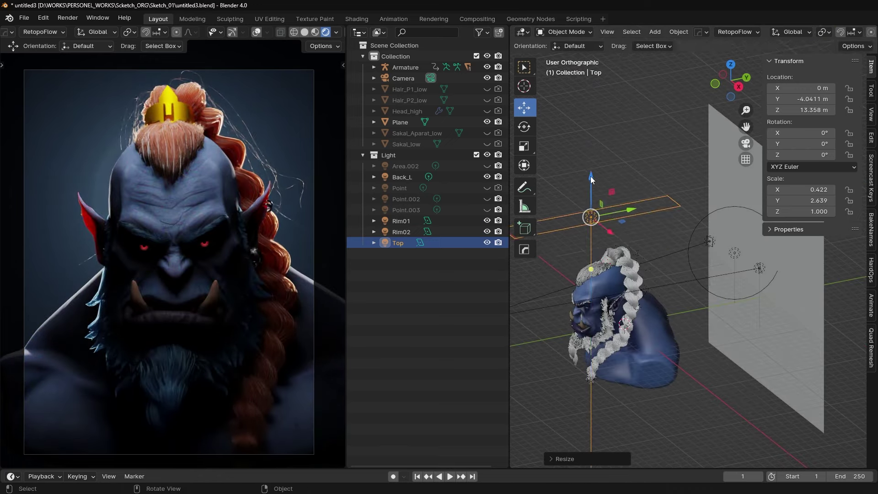
left_click_drag(591, 177, 589, 201)
key("s")
key("y")
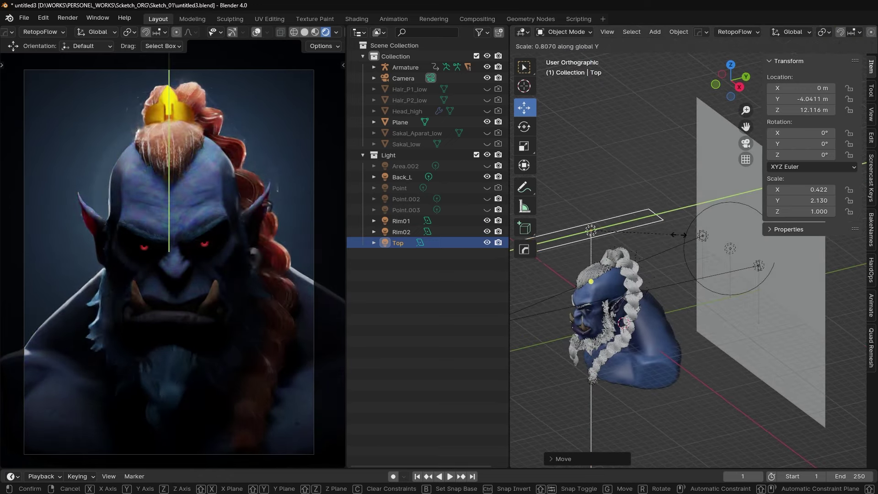
left_click(657, 233)
left_click(486, 199)
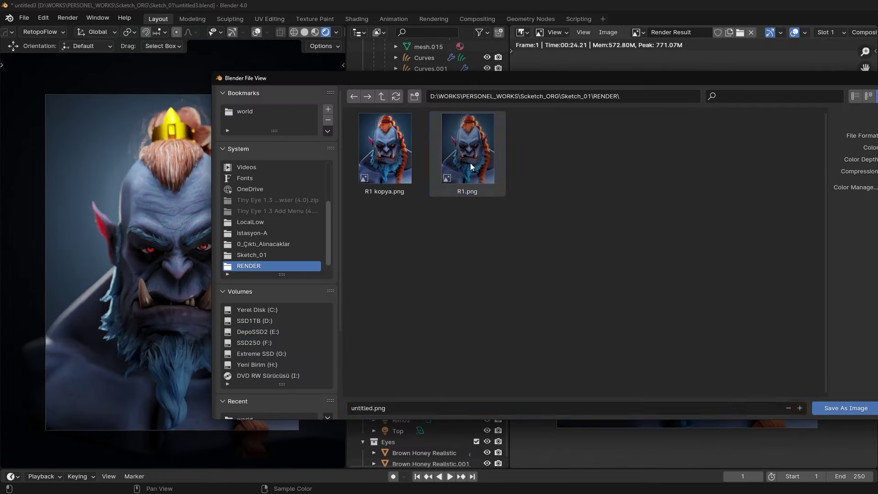
- Overwrite R1.png in the RENDER folder with the render, then re-render with F12
left_click(471, 163)
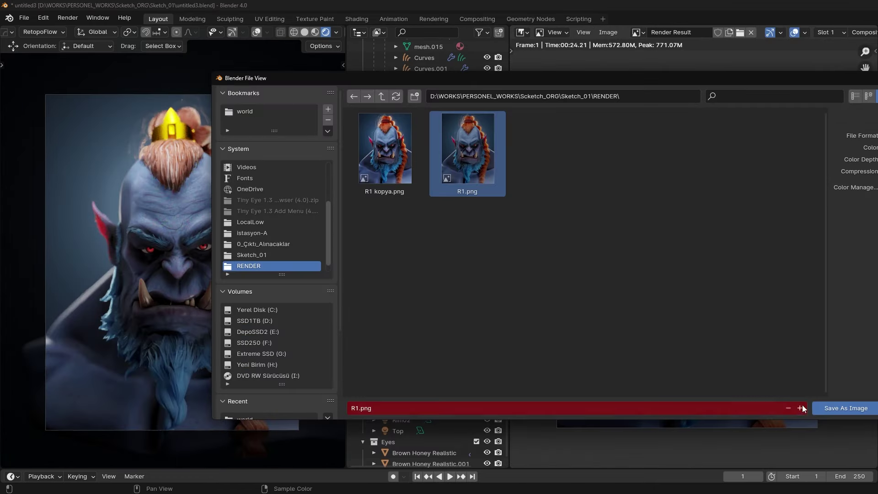
key("Return")
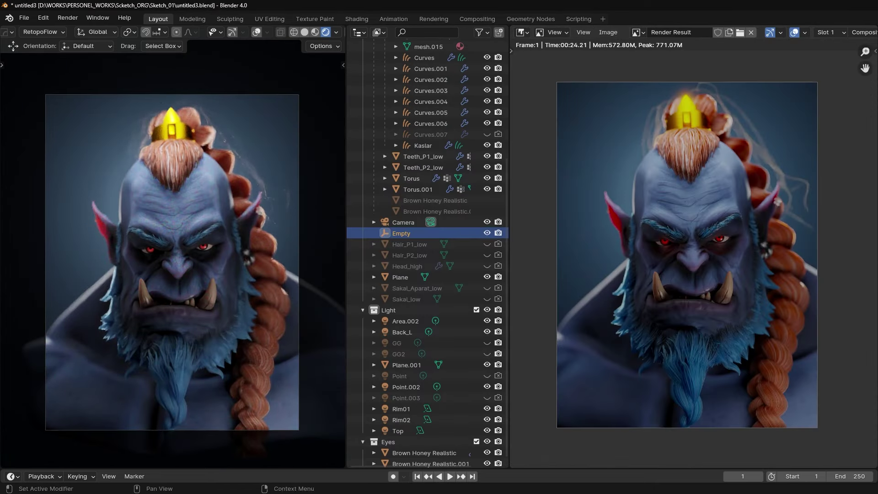
key("F12")
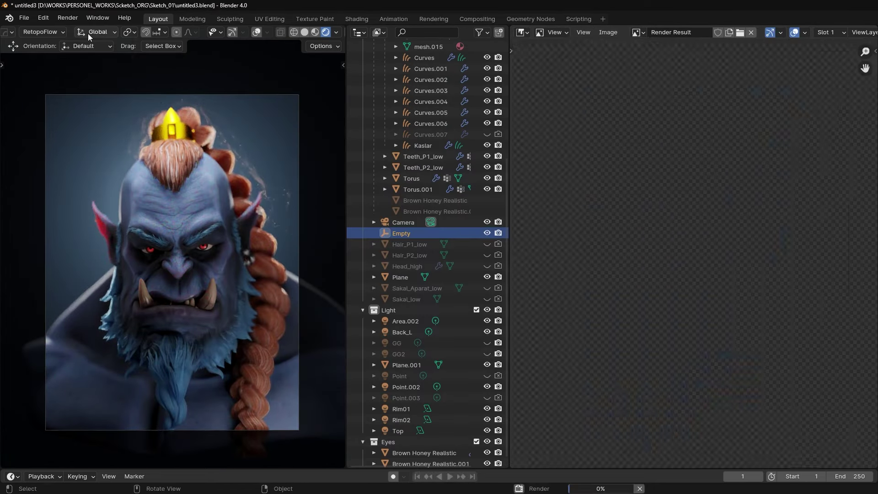